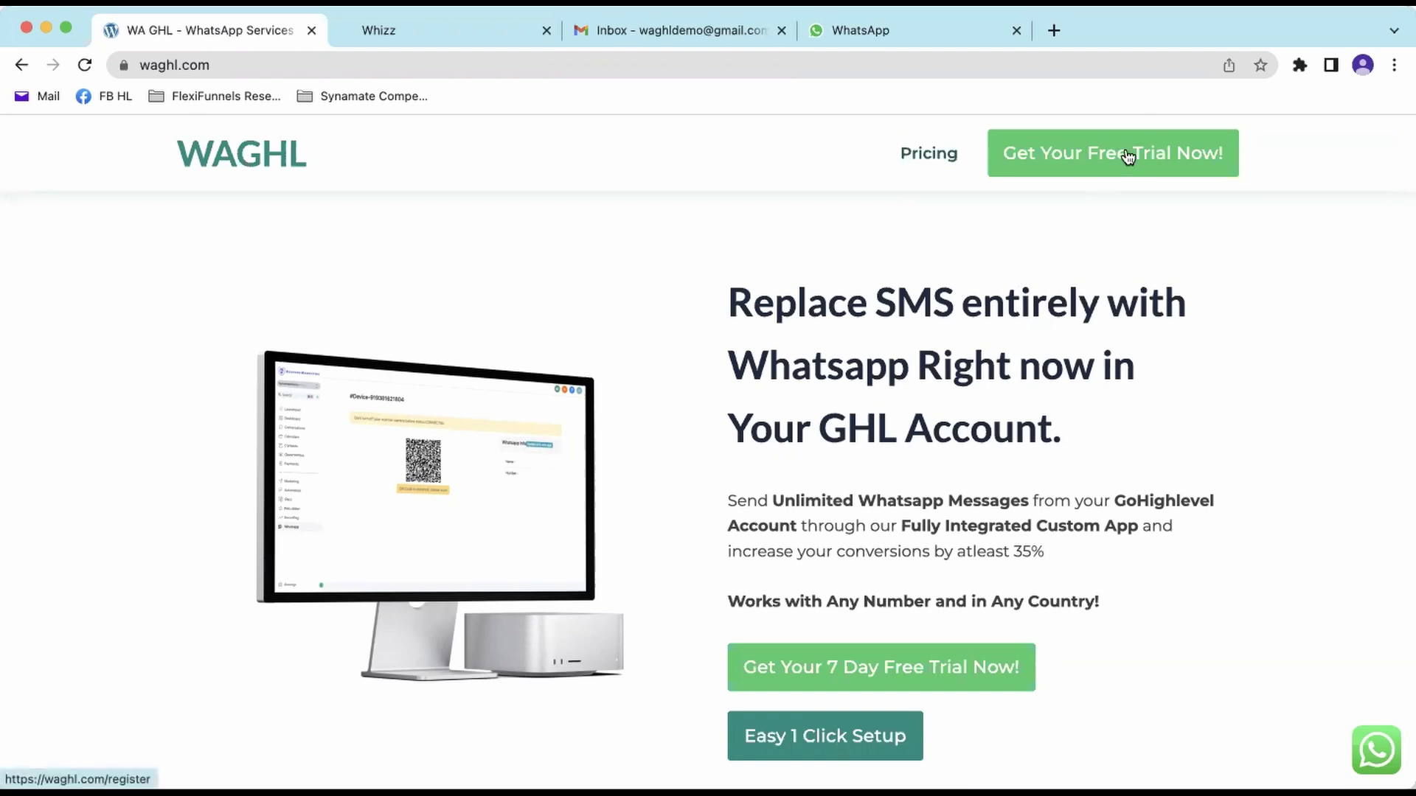
# - Open the free trial registration form from the waghl.com homepage via 'Get Your Free Trial Now!'
pyautogui.scroll(-10, 1015, 506)
pyautogui.scroll(10, 1054, 516)
pyautogui.click(1096, 175)
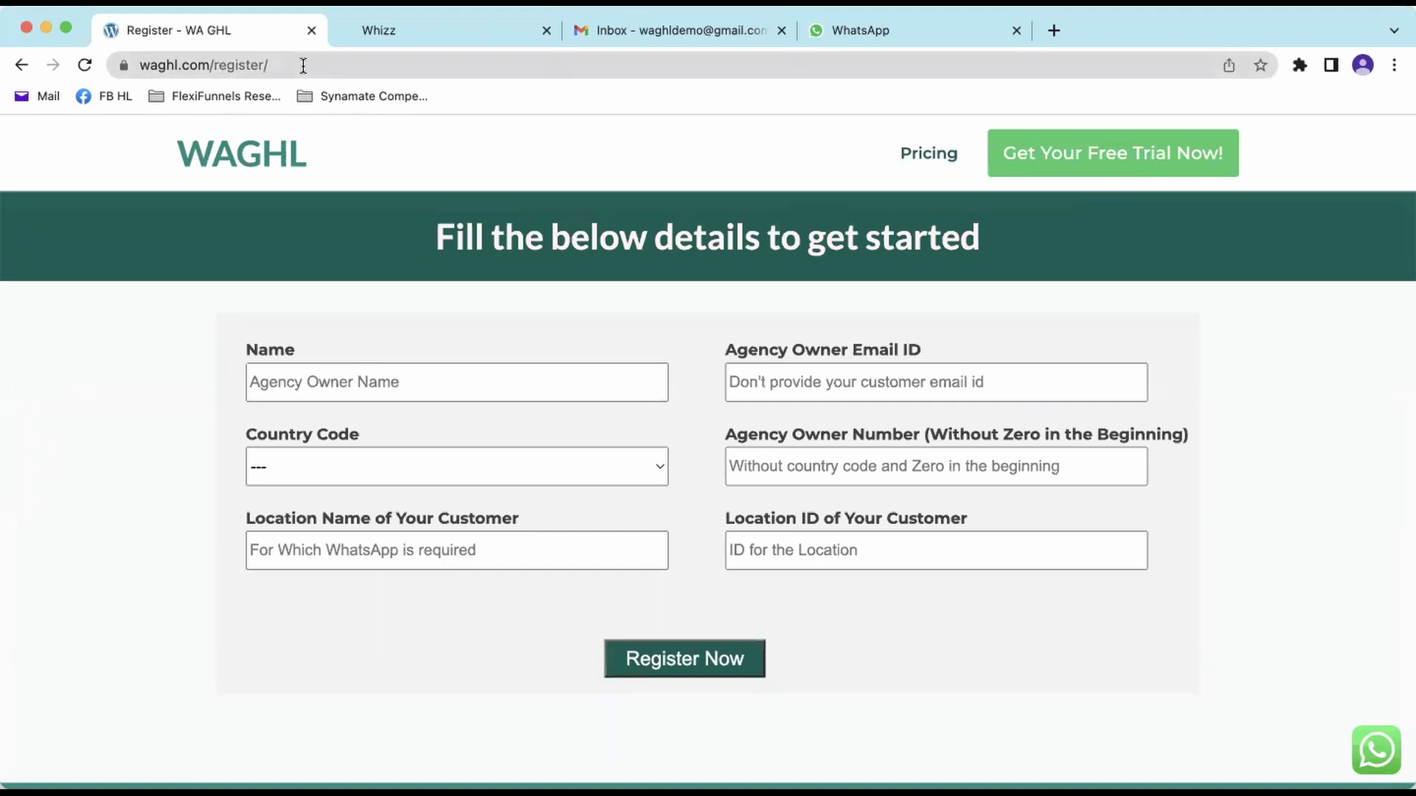
# - Enter the agency owner's name in the Name field
pyautogui.click(103, 65)
pyautogui.click(487, 149)
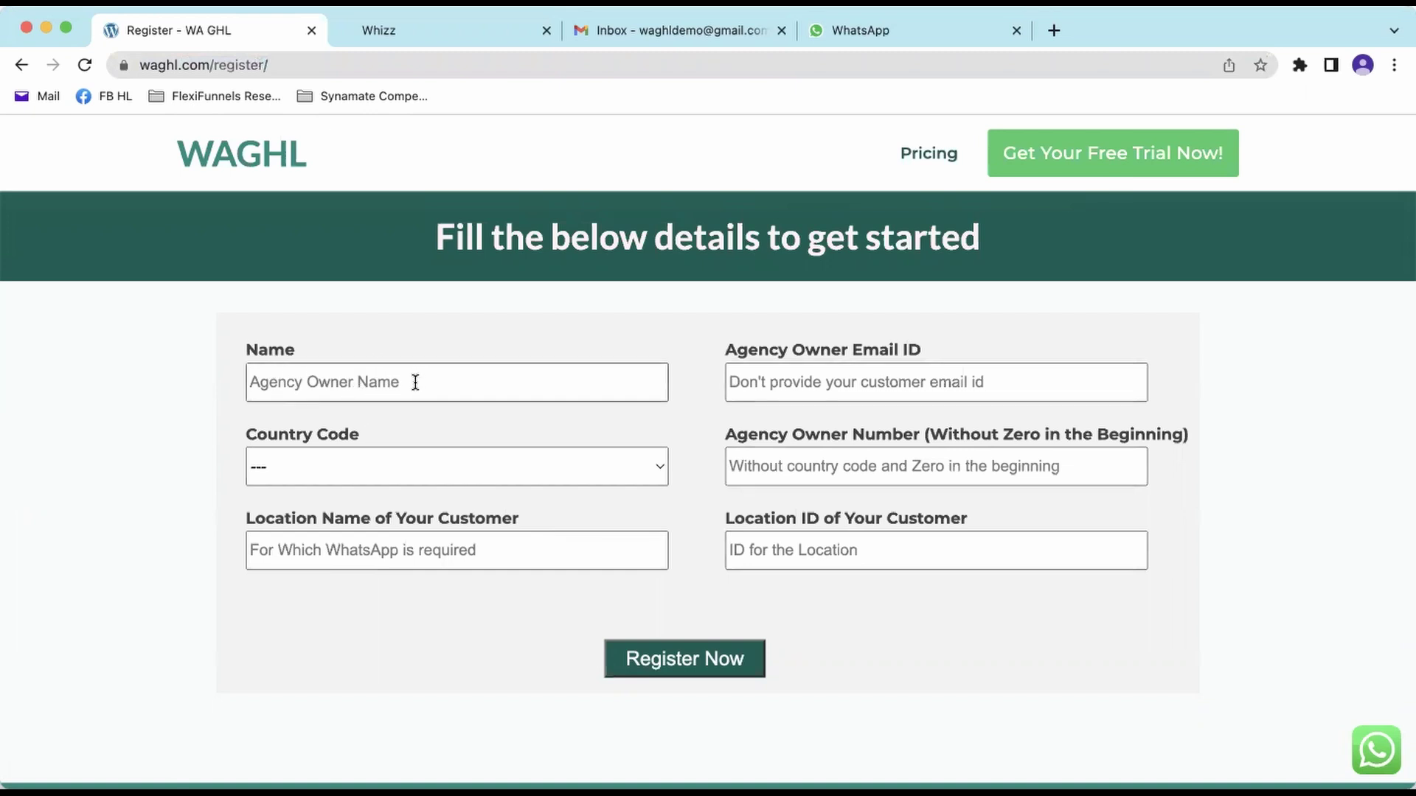
pyautogui.click(452, 383)
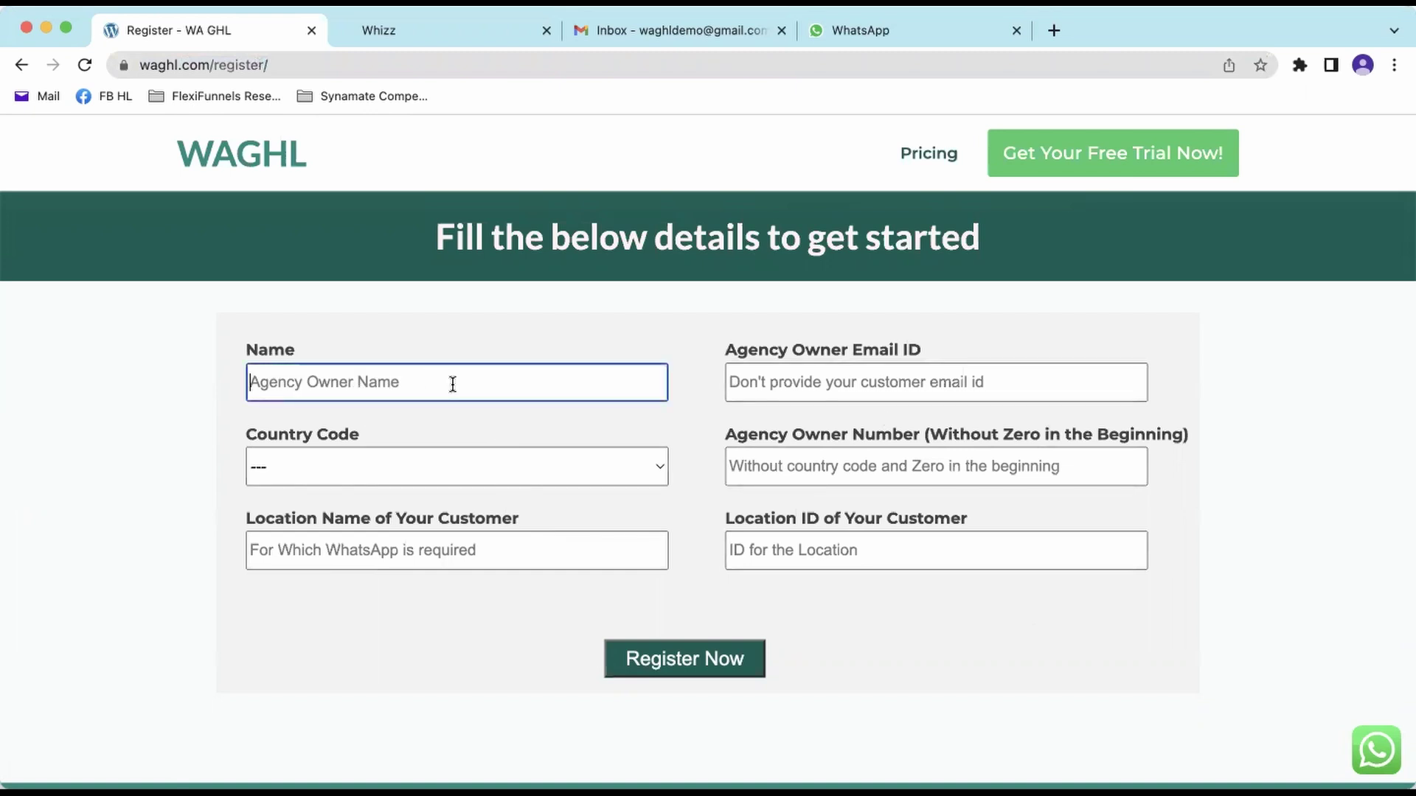
pyautogui.write('Dem')
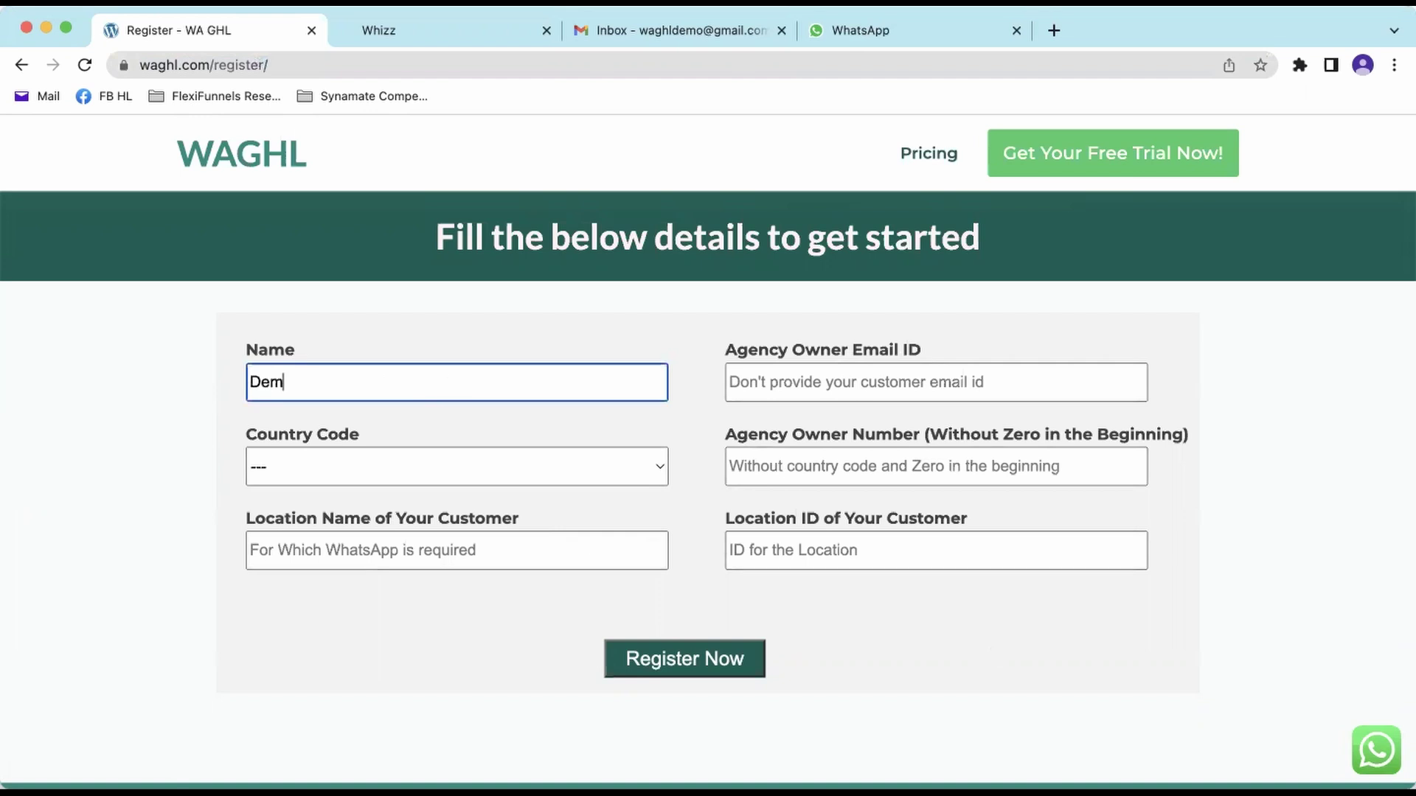
pyautogui.press('BackSpace')
pyautogui.press('BackSpace')
pyautogui.press('BackSpace')
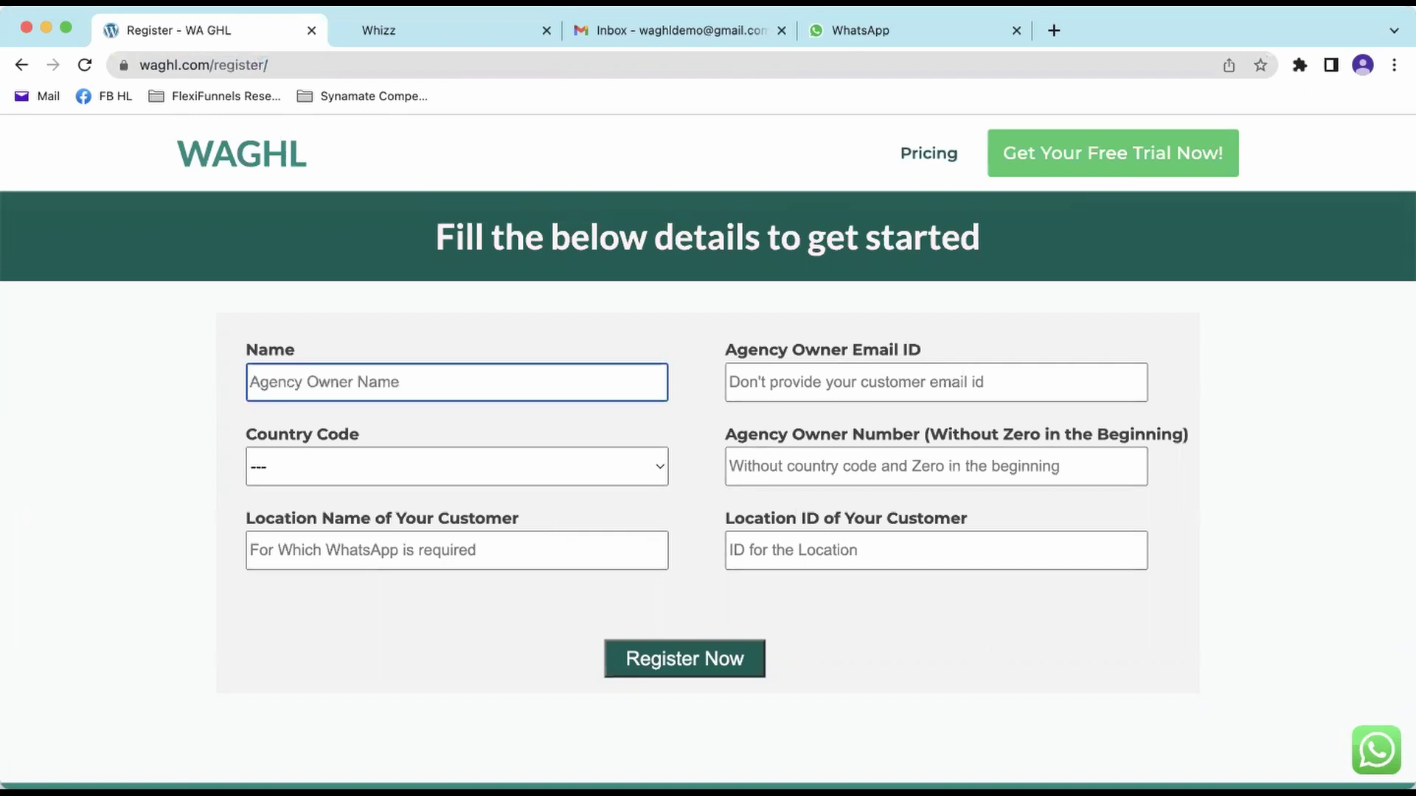
pyautogui.write('Waghl Demo')
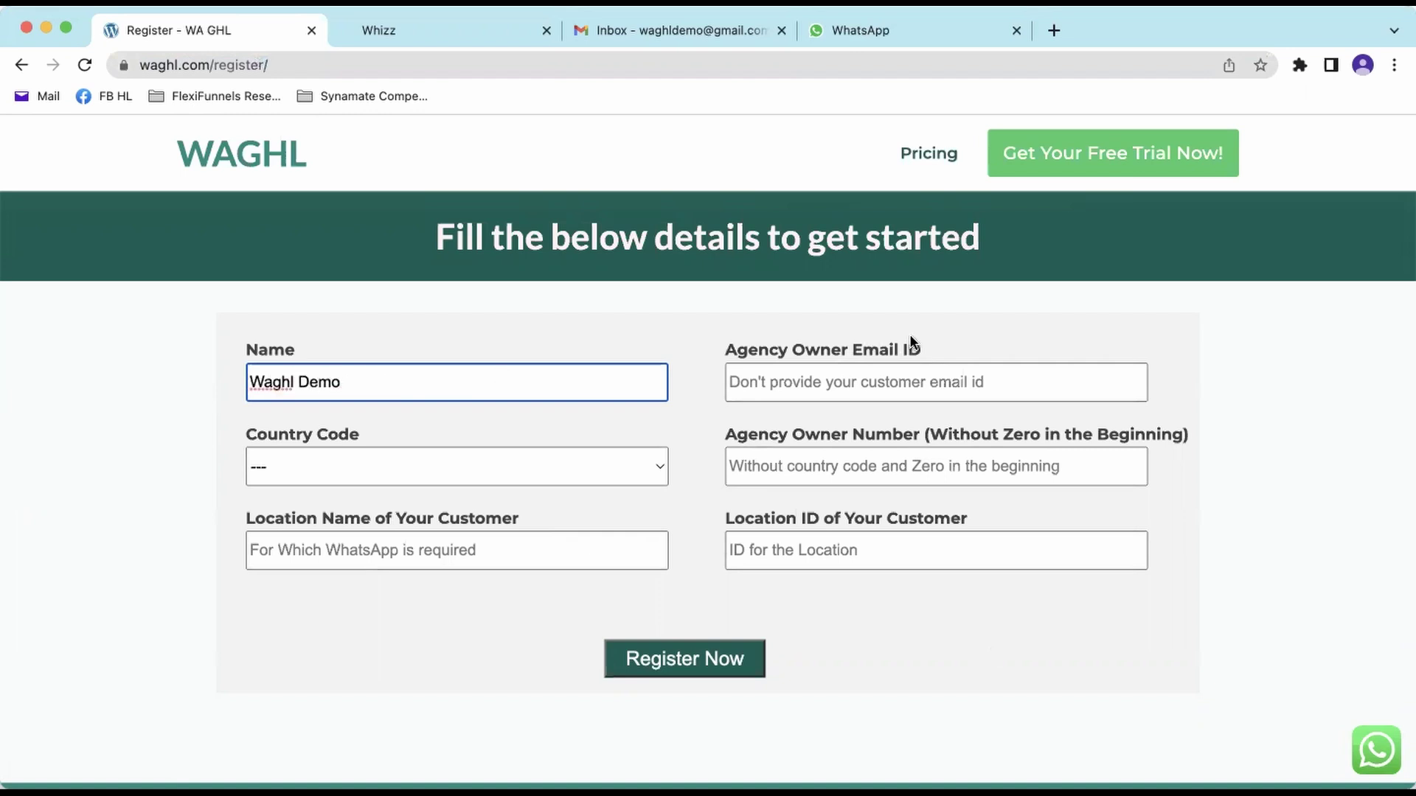
# - Type the agency owner's email address into Agency Owner Email ID
pyautogui.click(807, 385)
pyautogui.moveTo(721, 345); pyautogui.dragTo(923, 348)
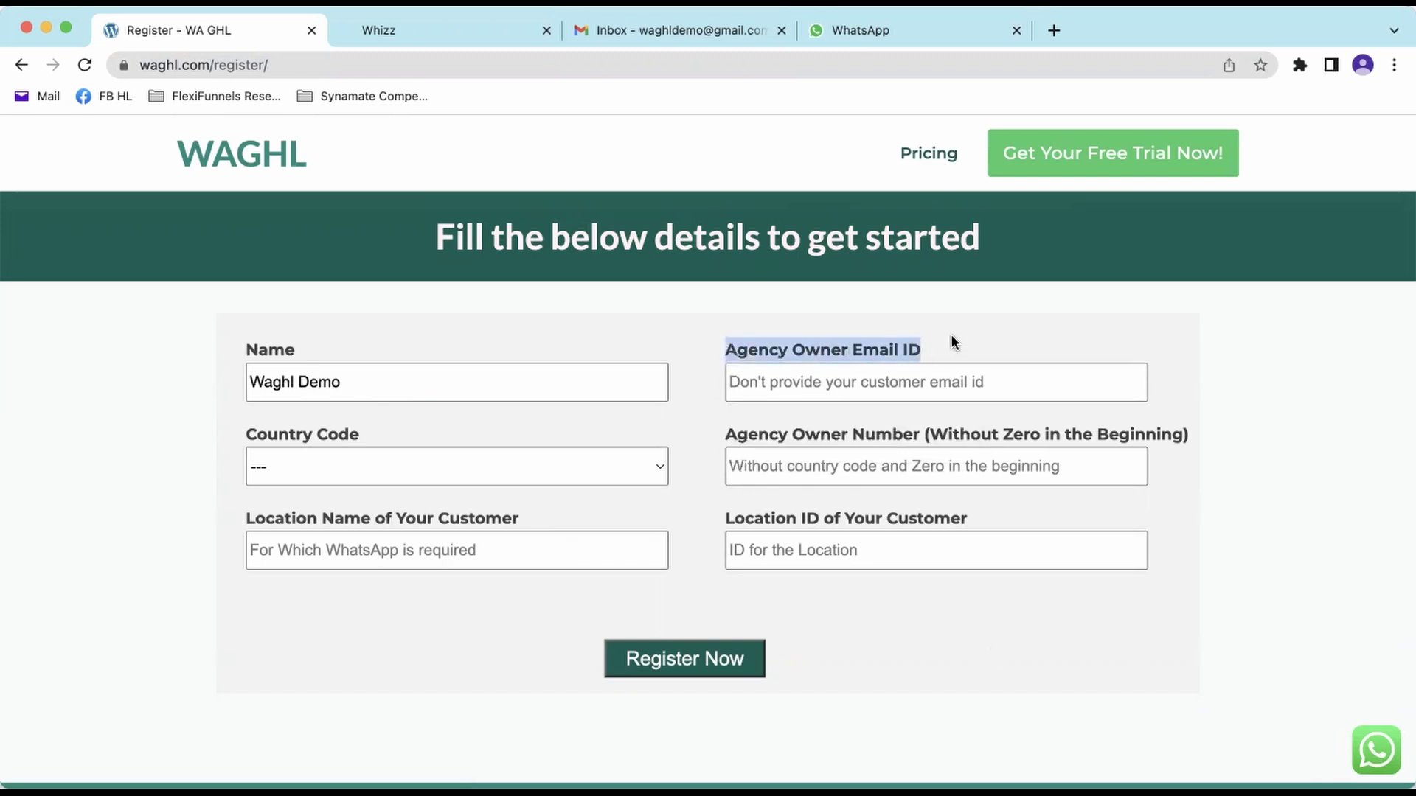
pyautogui.click(1003, 376)
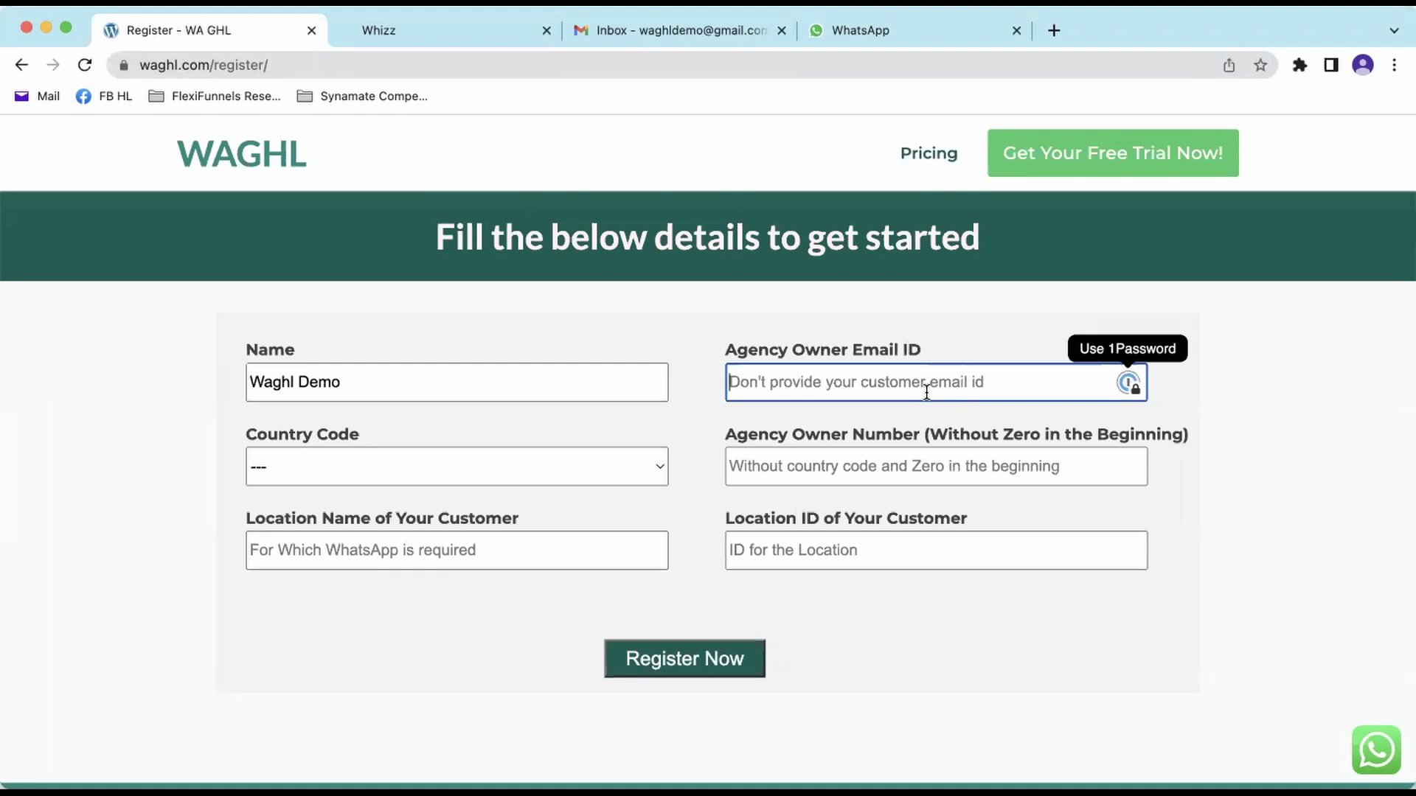
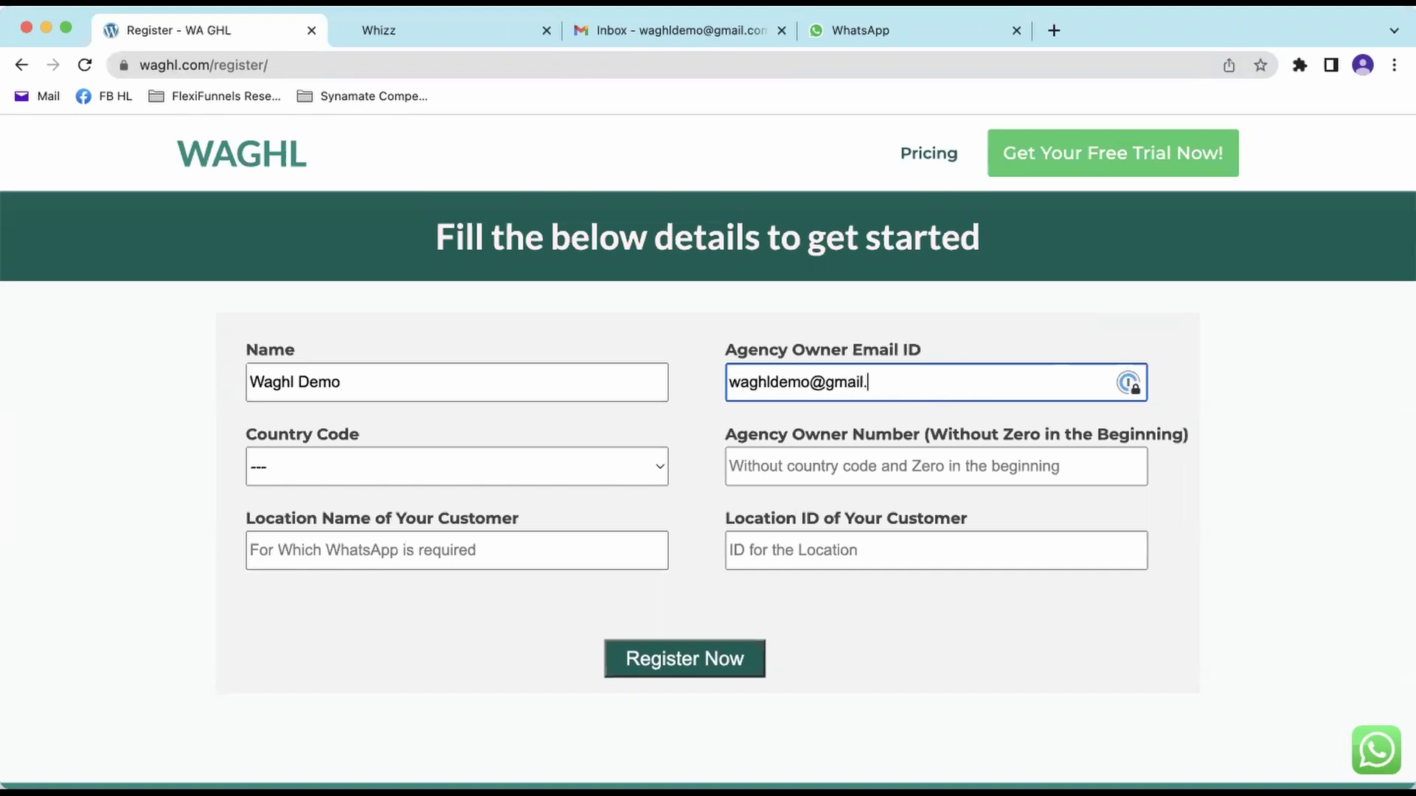
# - Set Country Code to 1 and enter the agency owner's phone number
pyautogui.click(413, 458)
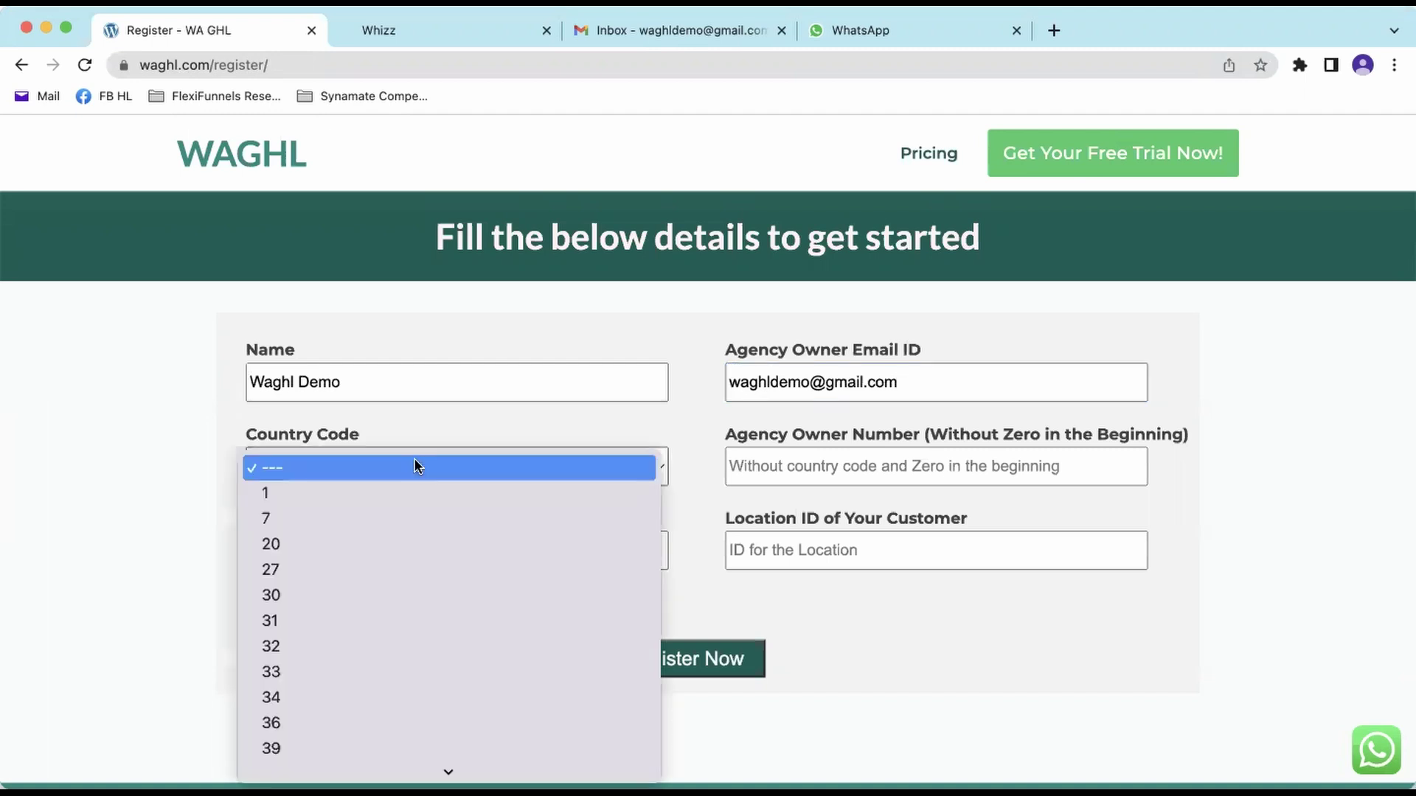
pyautogui.click(412, 492)
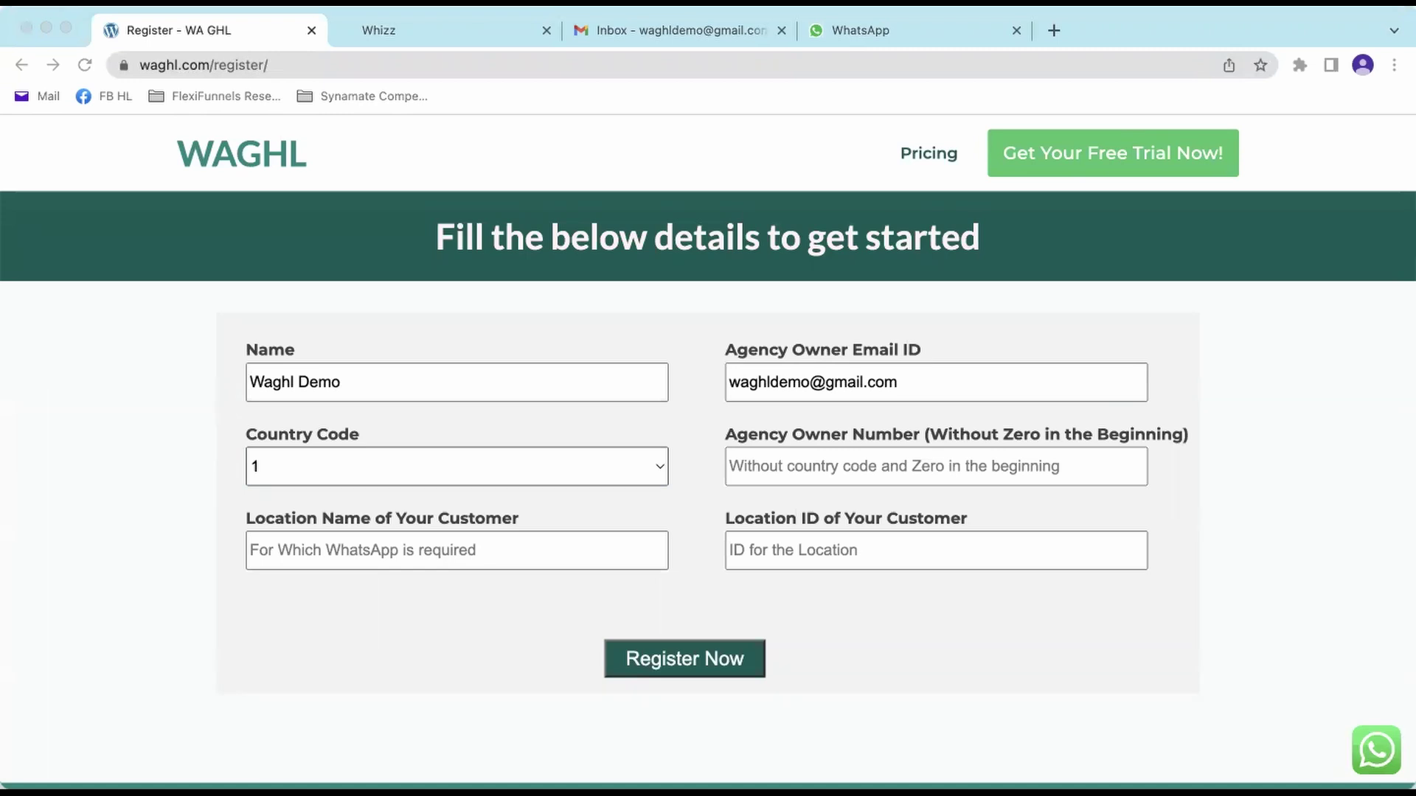
pyautogui.click(888, 465)
pyautogui.write('3')
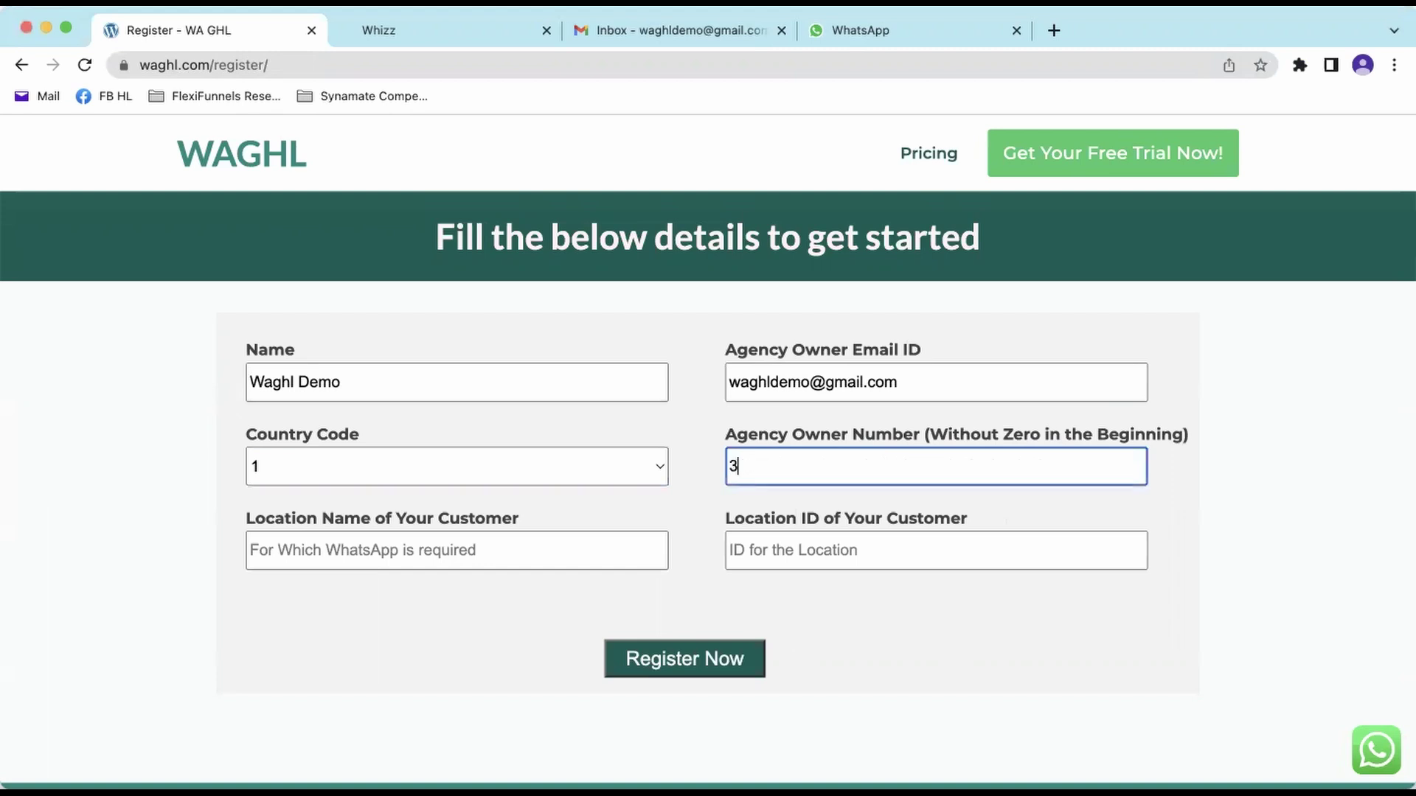
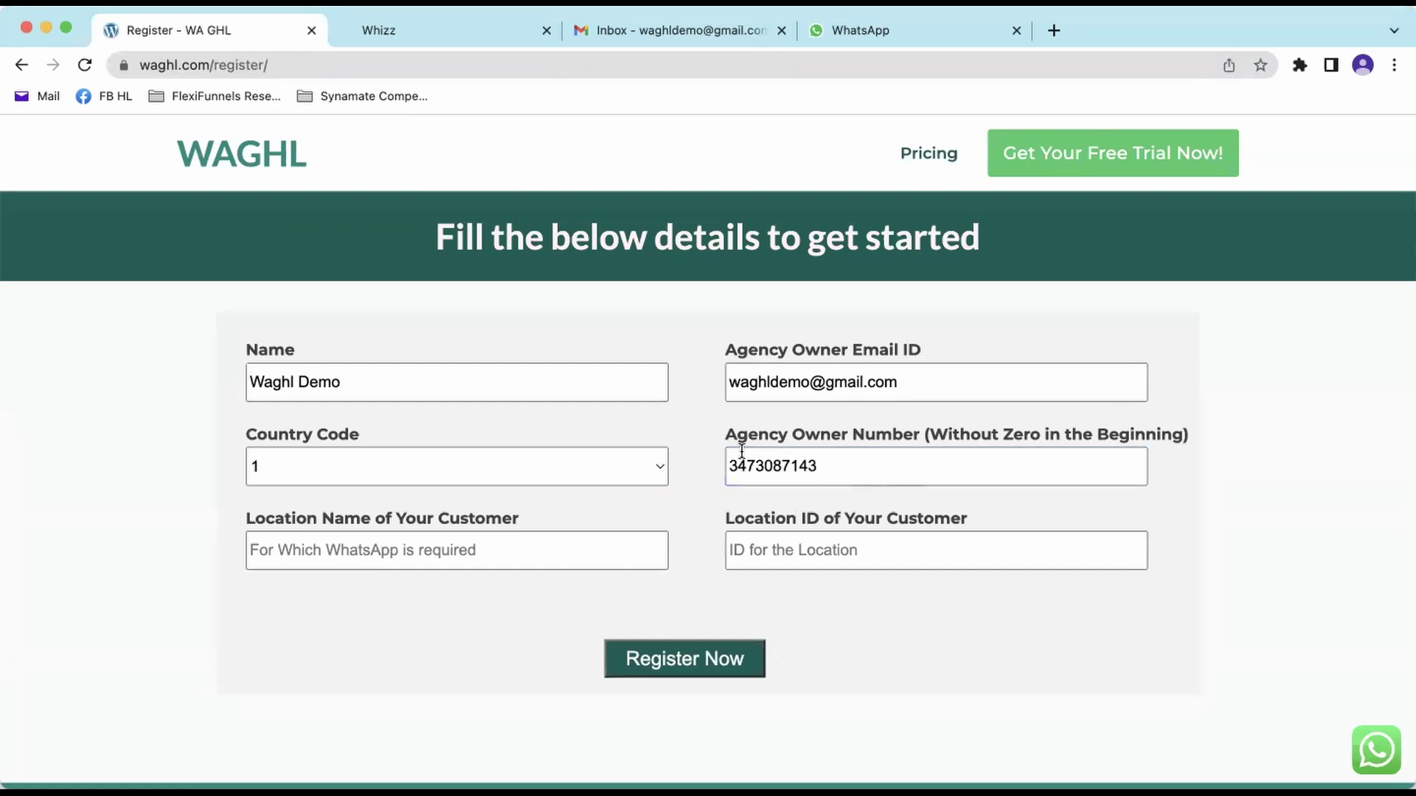
# - Review the entered email and phone number before moving to the customer location fields
pyautogui.moveTo(724, 436); pyautogui.dragTo(980, 437)
pyautogui.click(882, 445)
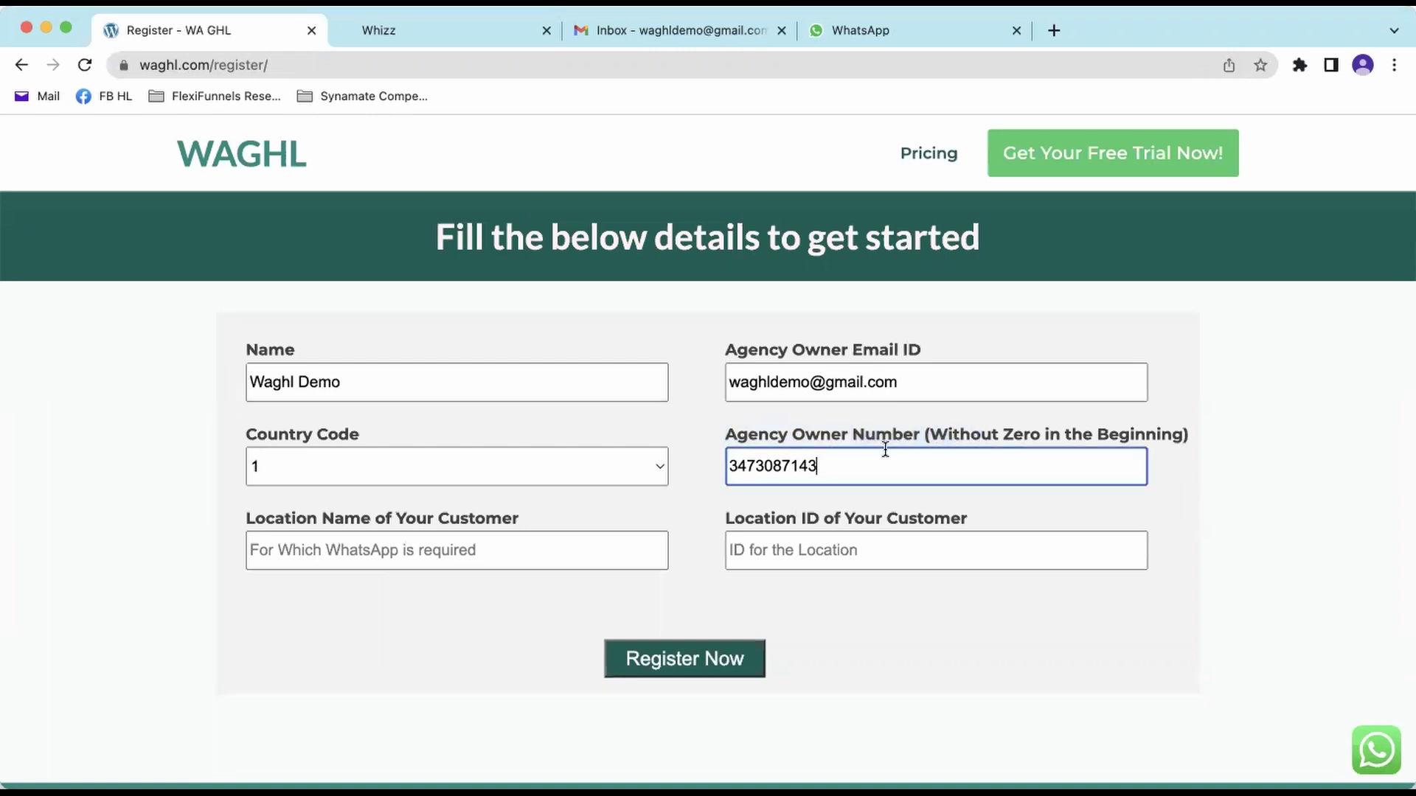
pyautogui.moveTo(730, 466); pyautogui.dragTo(826, 469)
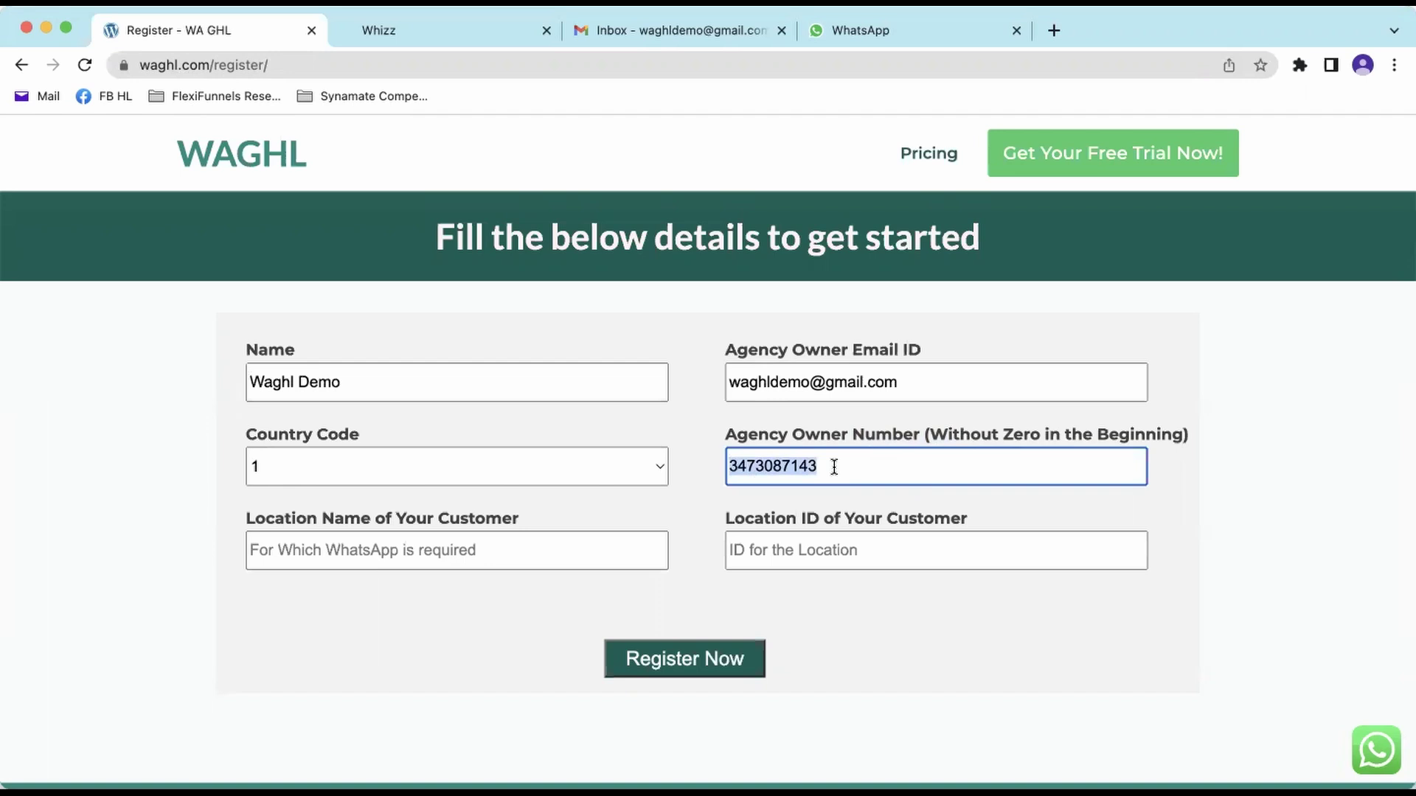
pyautogui.click(905, 383)
pyautogui.moveTo(905, 383); pyautogui.dragTo(728, 382)
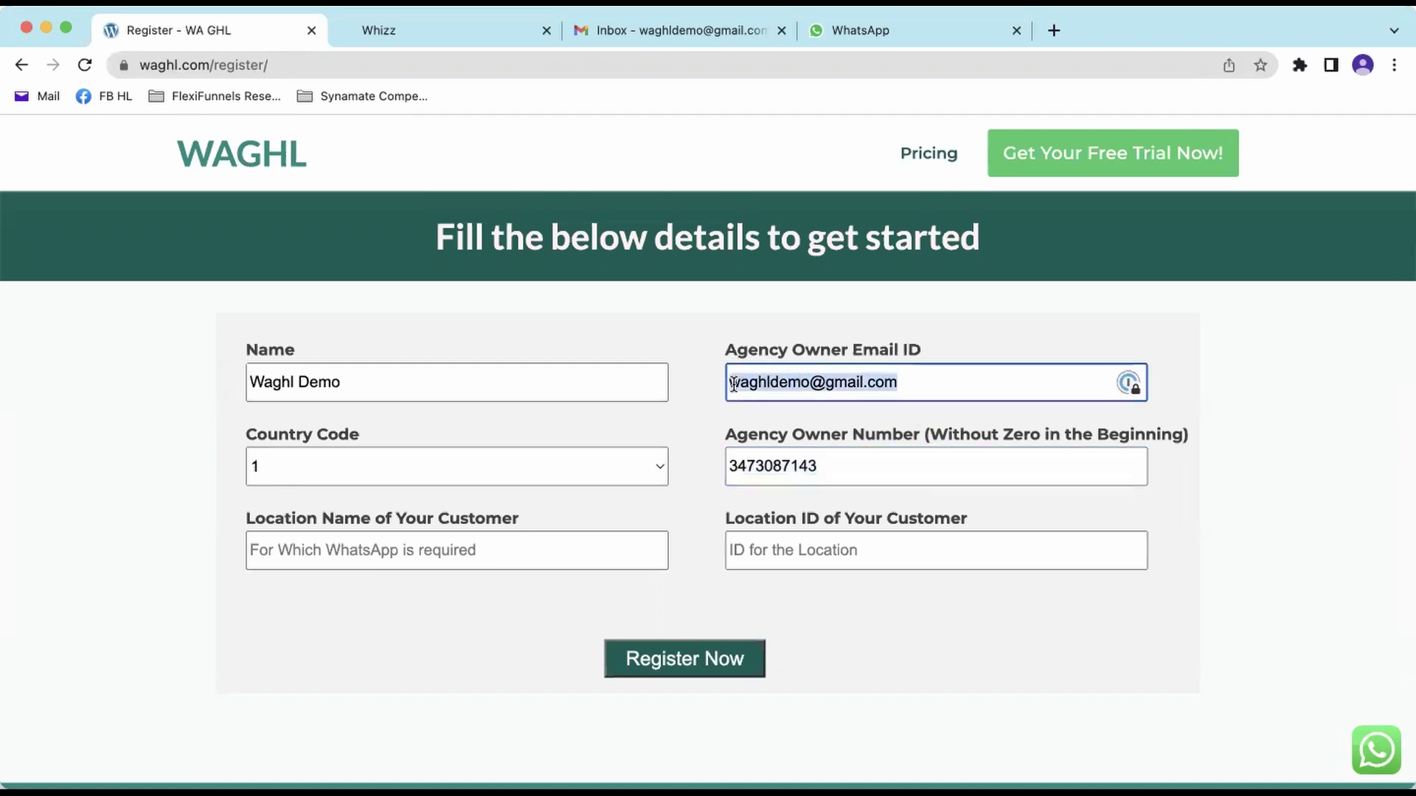
pyautogui.click(853, 462)
pyautogui.moveTo(853, 462); pyautogui.dragTo(671, 460)
pyautogui.click(691, 465)
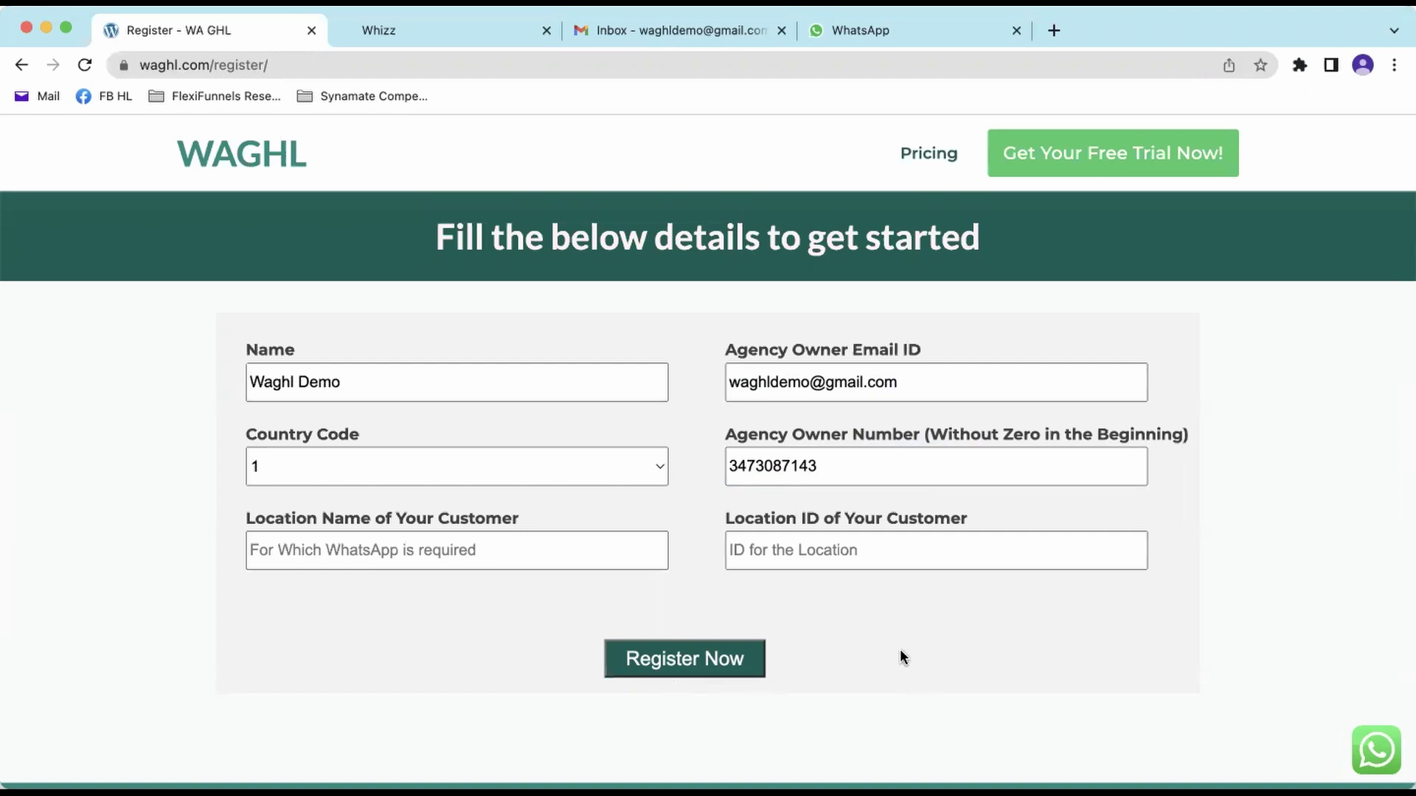
pyautogui.moveTo(841, 470); pyautogui.dragTo(722, 467)
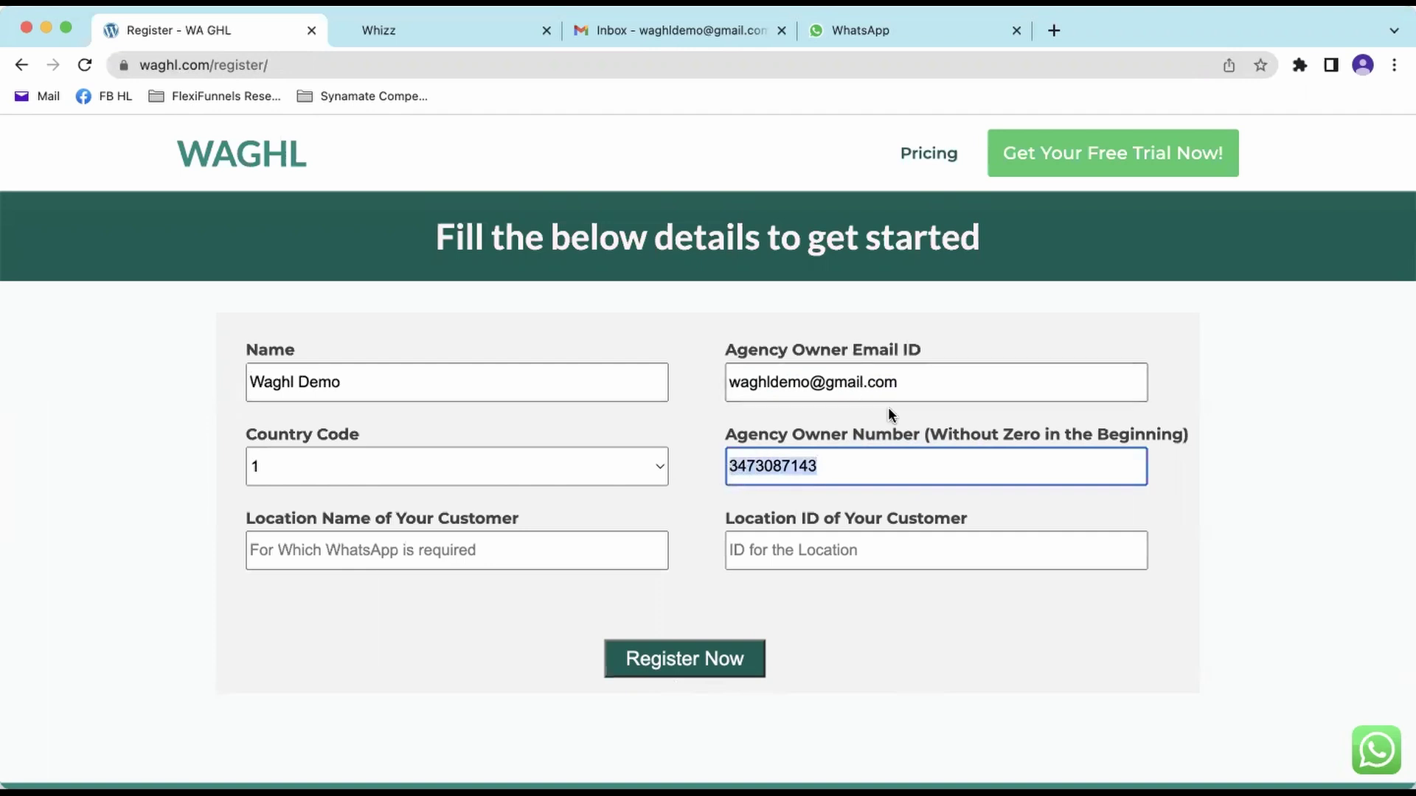
pyautogui.click(946, 382)
pyautogui.moveTo(735, 386); pyautogui.dragTo(720, 441)
pyautogui.click(720, 441)
pyautogui.moveTo(249, 520); pyautogui.dragTo(538, 515)
pyautogui.click(493, 528)
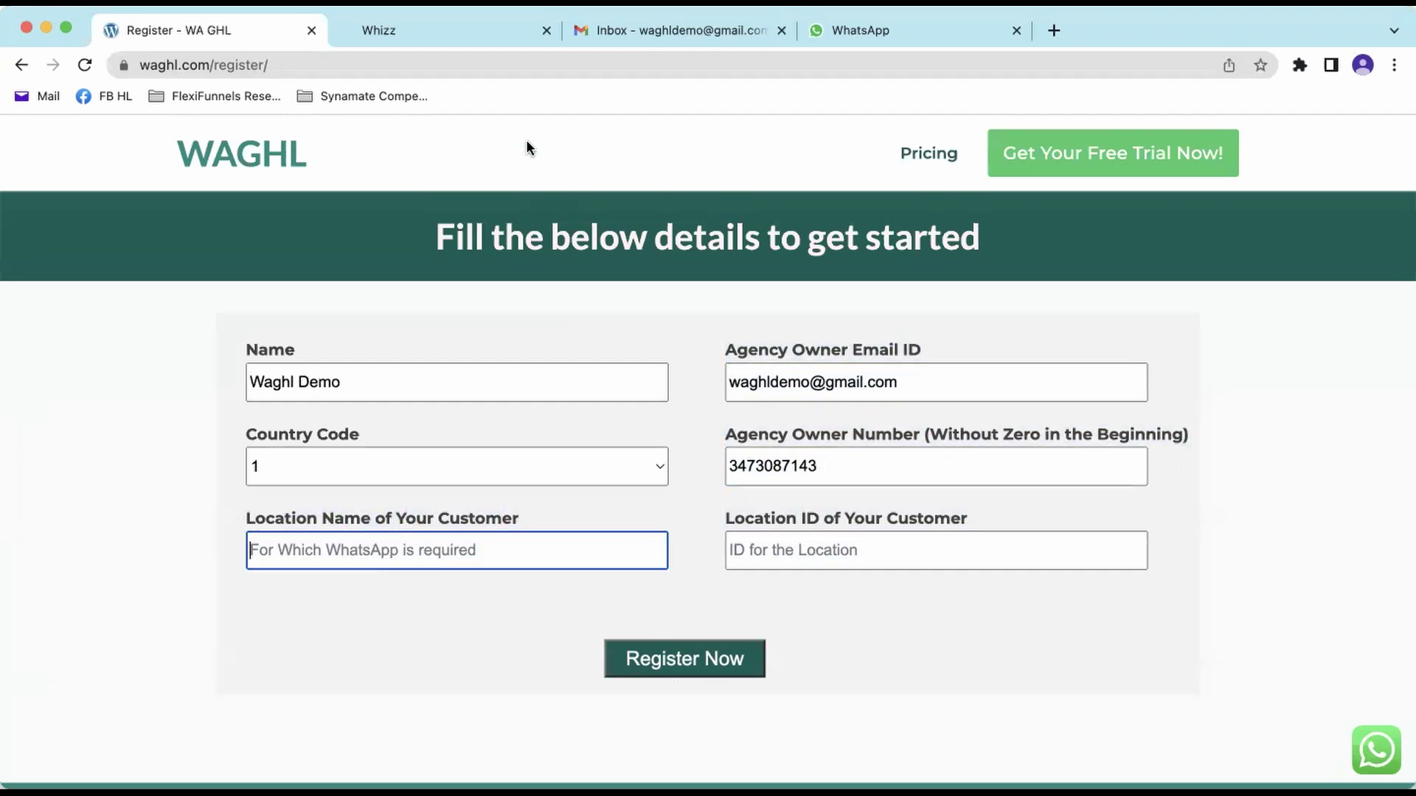
# - Switch to the GoHighLevel Acme Inc sub-account and check its location ID in the address
pyautogui.click(445, 31)
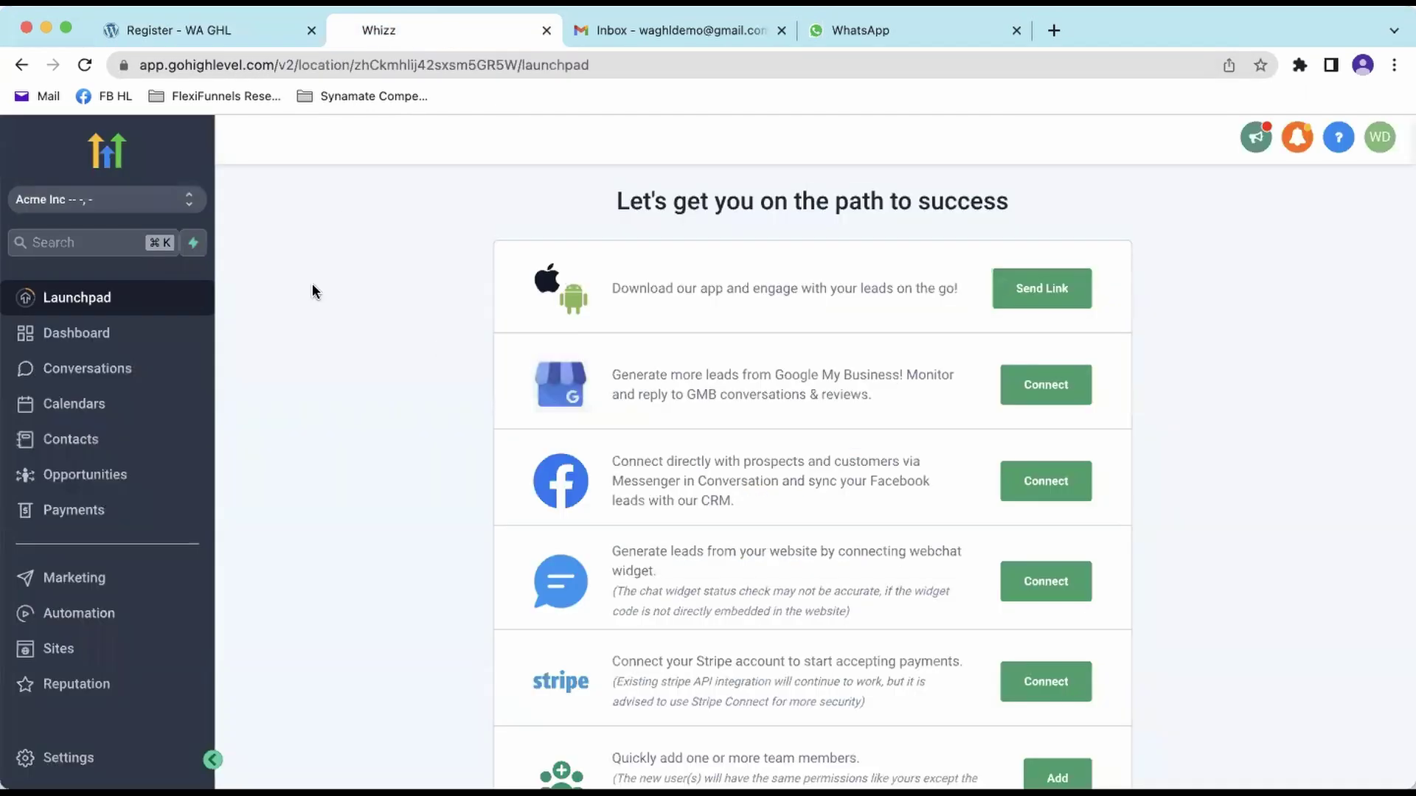
pyautogui.moveTo(274, 64); pyautogui.dragTo(133, 68)
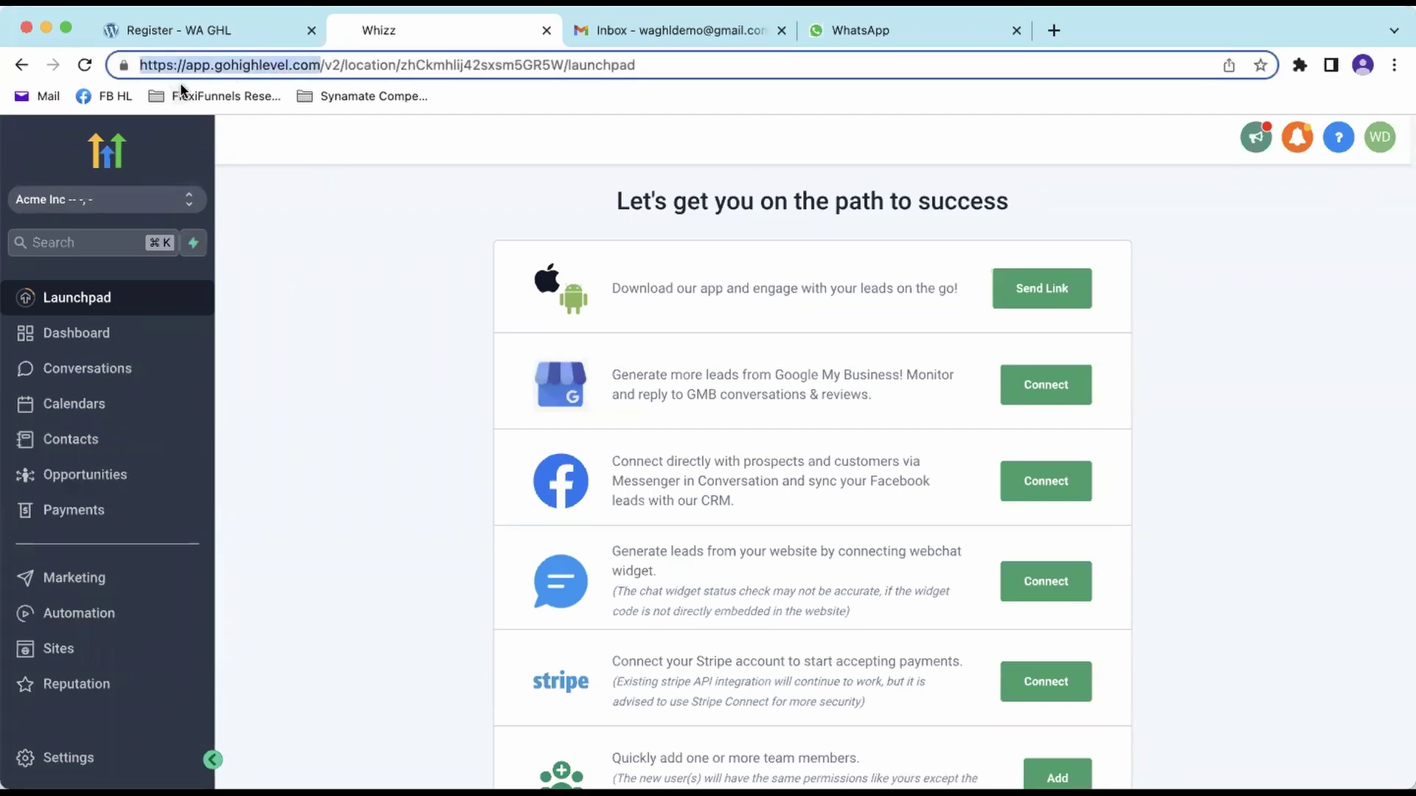
pyautogui.click(398, 295)
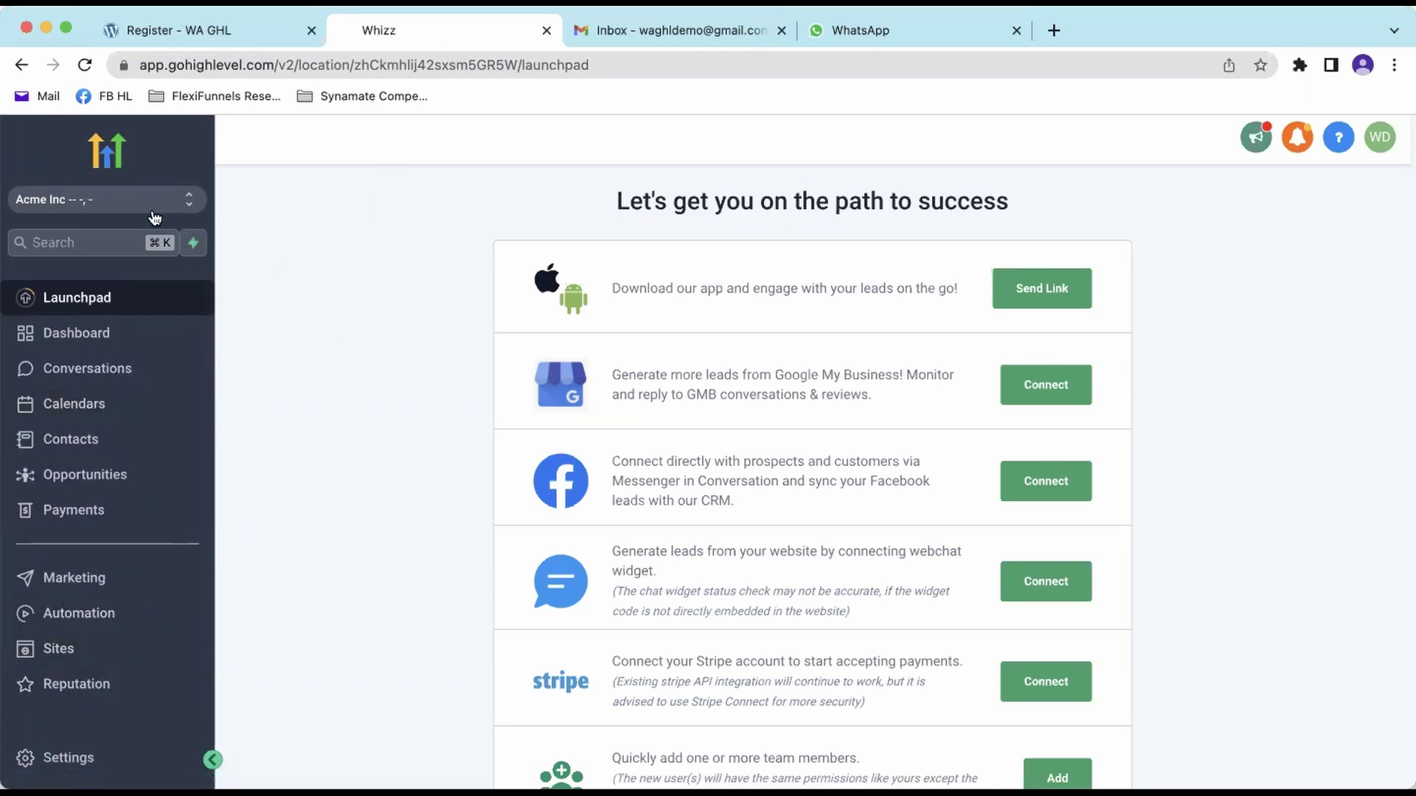
pyautogui.click(65, 199)
pyautogui.moveTo(353, 65); pyautogui.dragTo(517, 66)
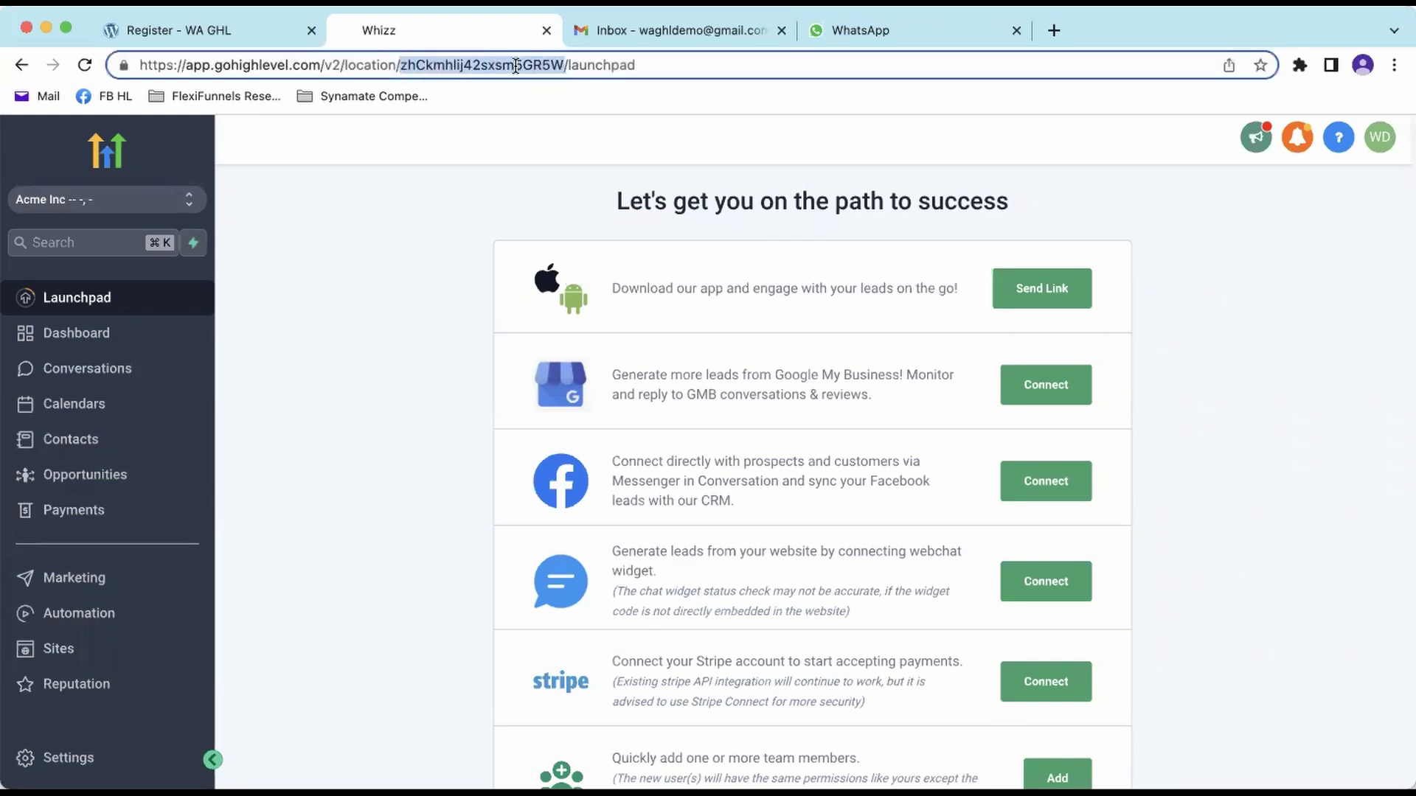
pyautogui.click(418, 277)
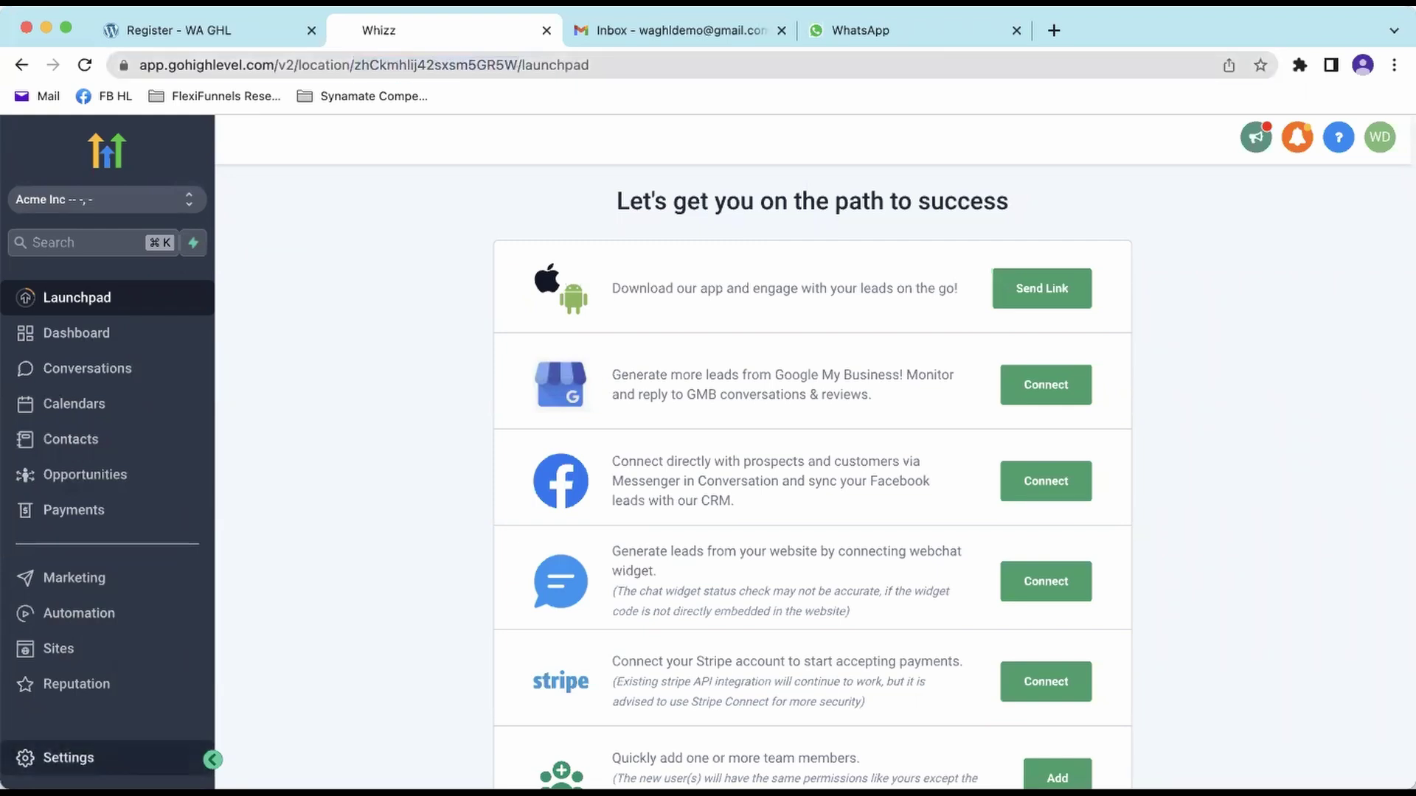
# - Copy the Location ID from the sub-account's Business Profile settings
pyautogui.click(68, 757)
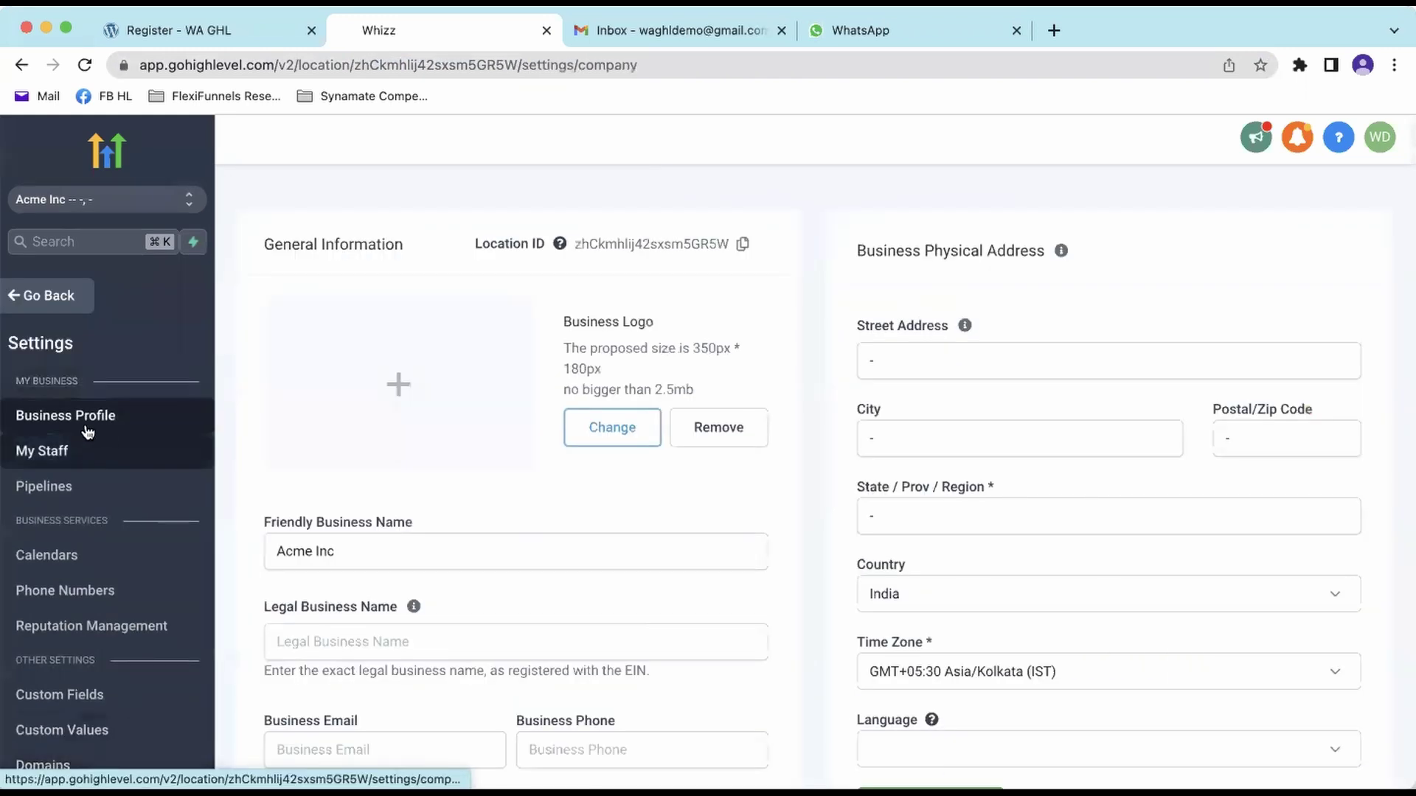
pyautogui.moveTo(256, 248); pyautogui.dragTo(788, 245)
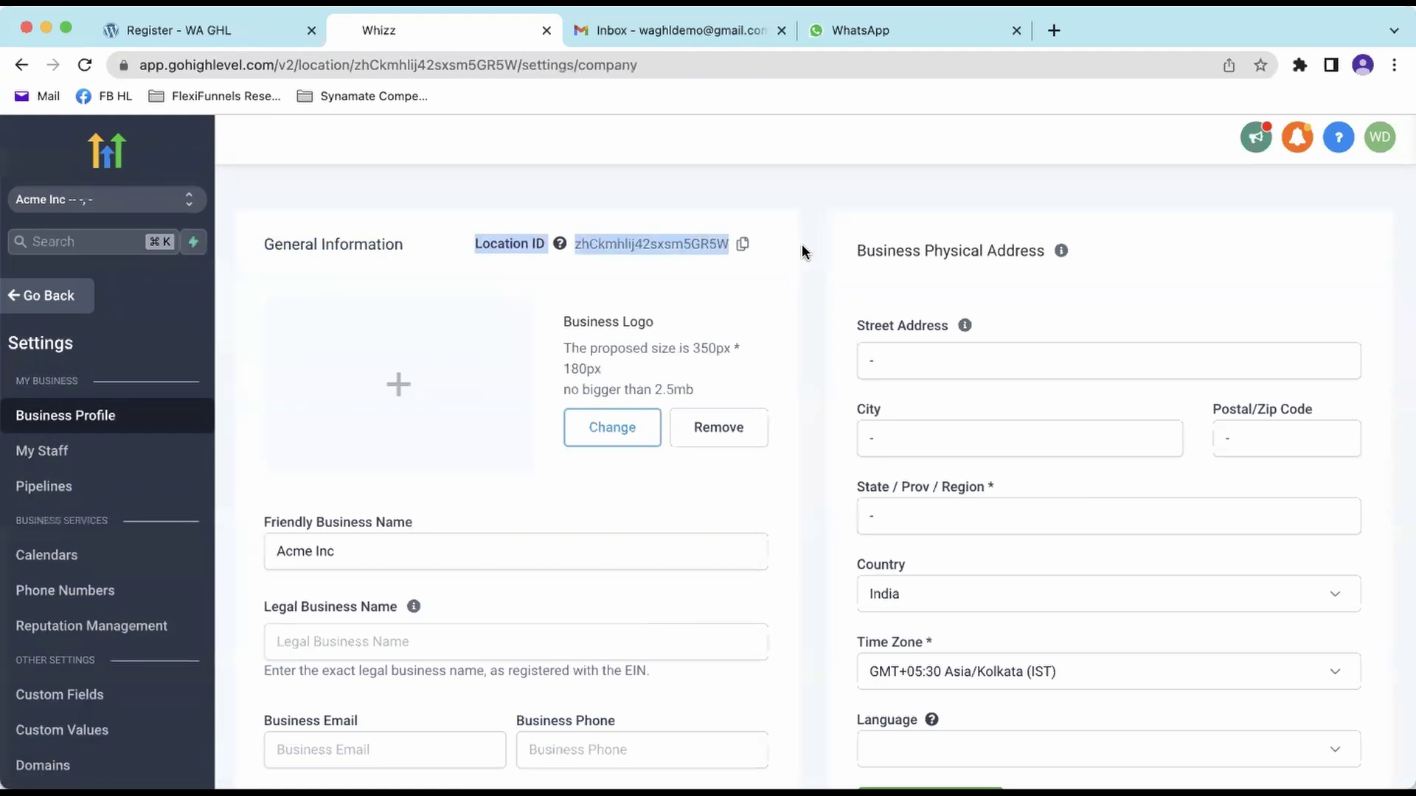
pyautogui.click(741, 244)
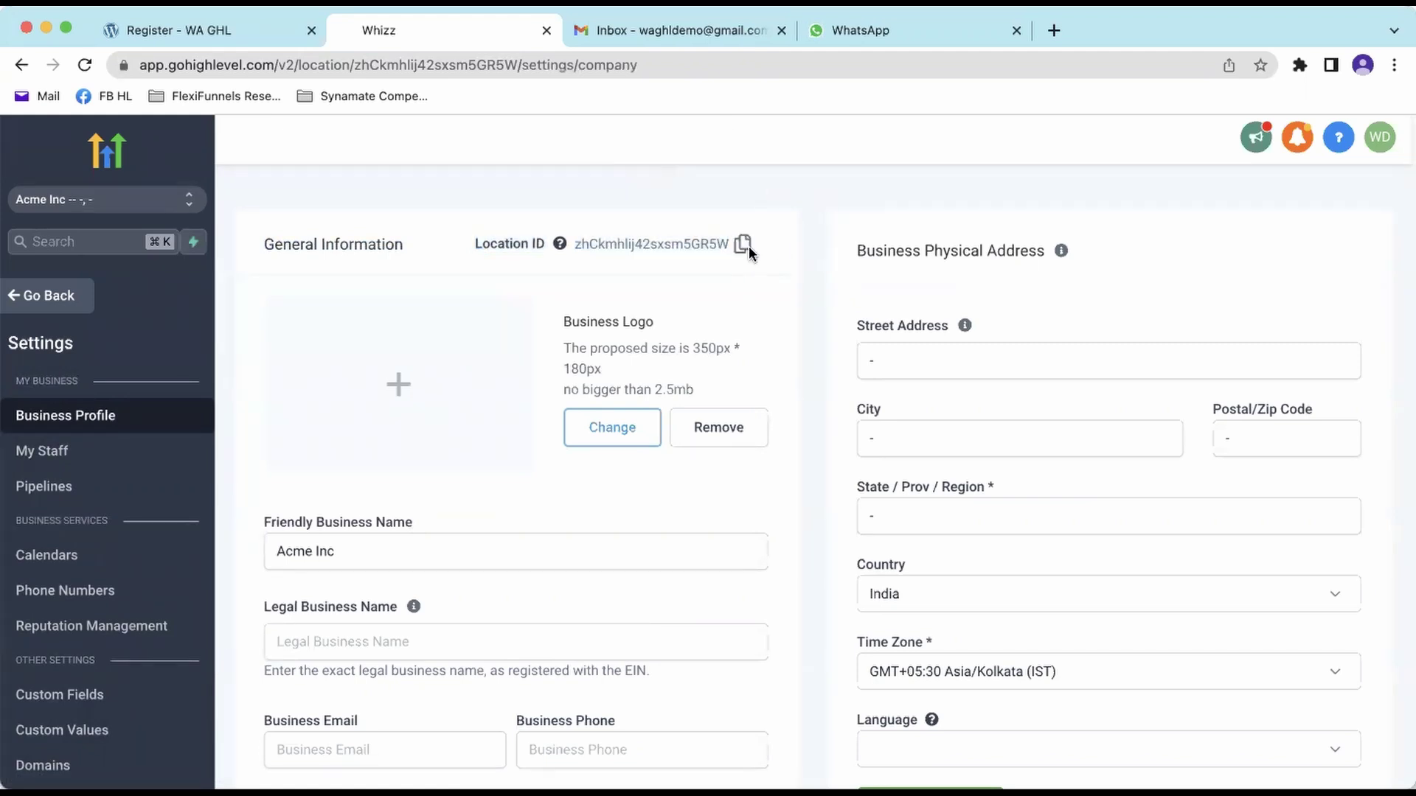
pyautogui.click(739, 243)
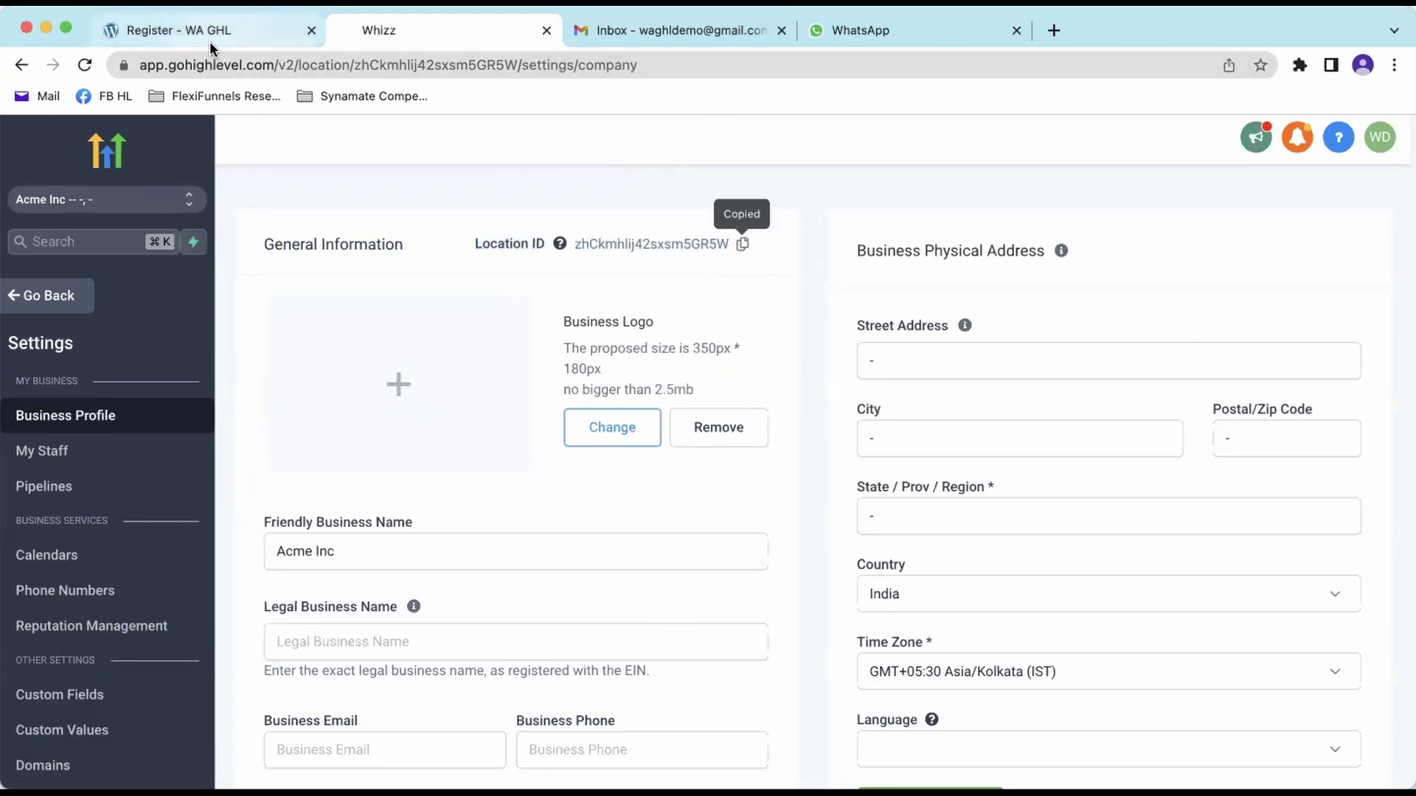
pyautogui.click(210, 41)
# - Paste the copied ID into the Location ID of Your Customer field
pyautogui.rightClick(906, 550)
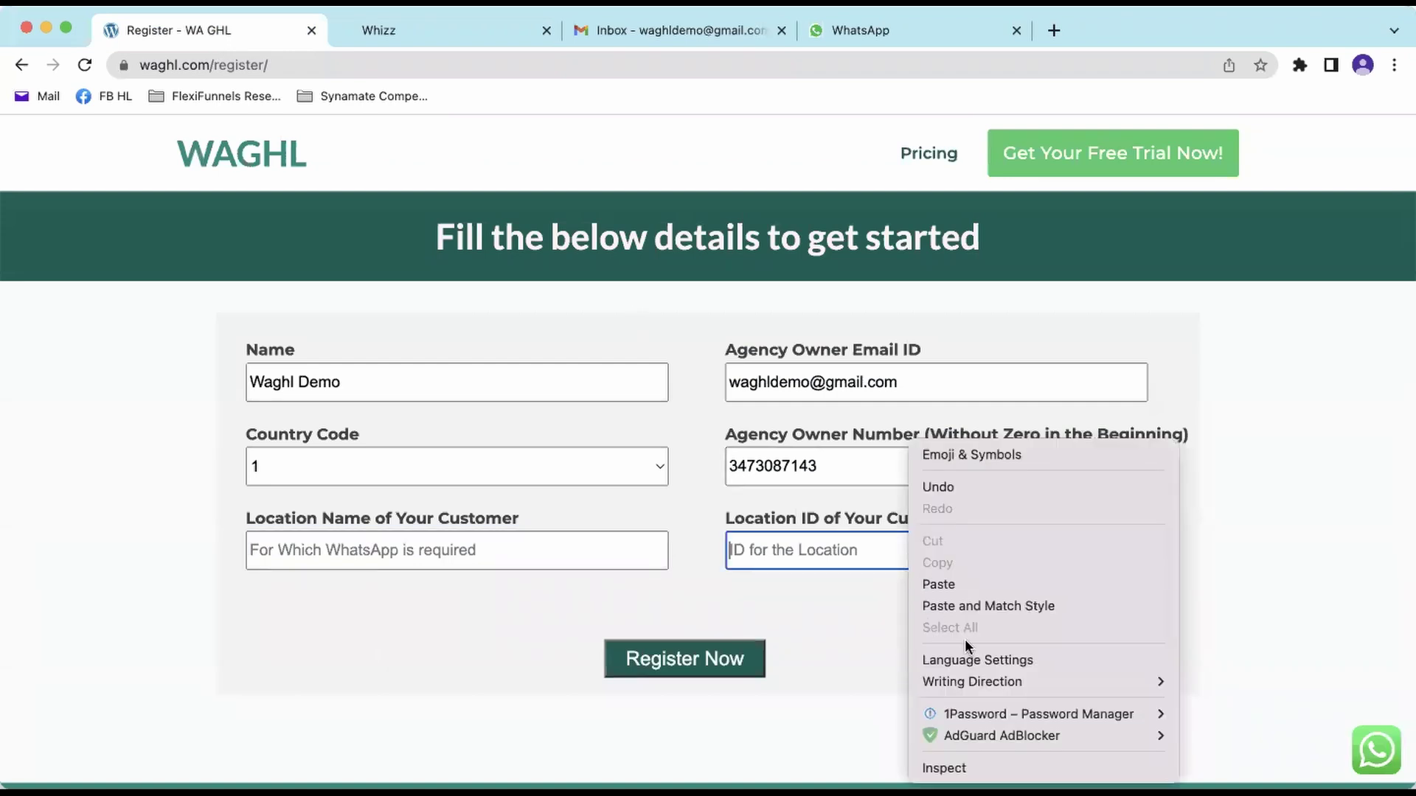
pyautogui.click(939, 584)
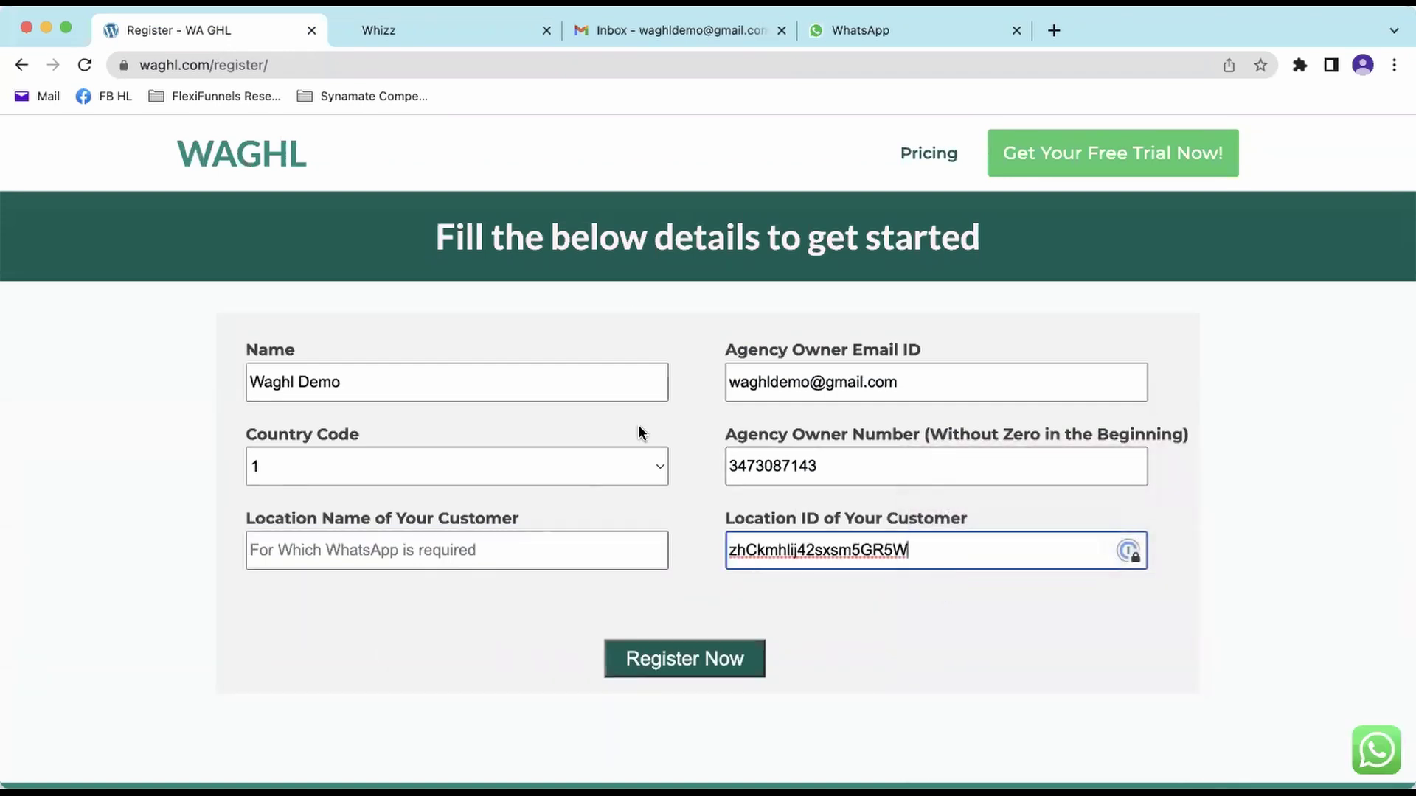
pyautogui.click(445, 30)
# - Copy Acme Inc from the GoHighLevel business name and paste it into Location Name
pyautogui.doubleClick(374, 551)
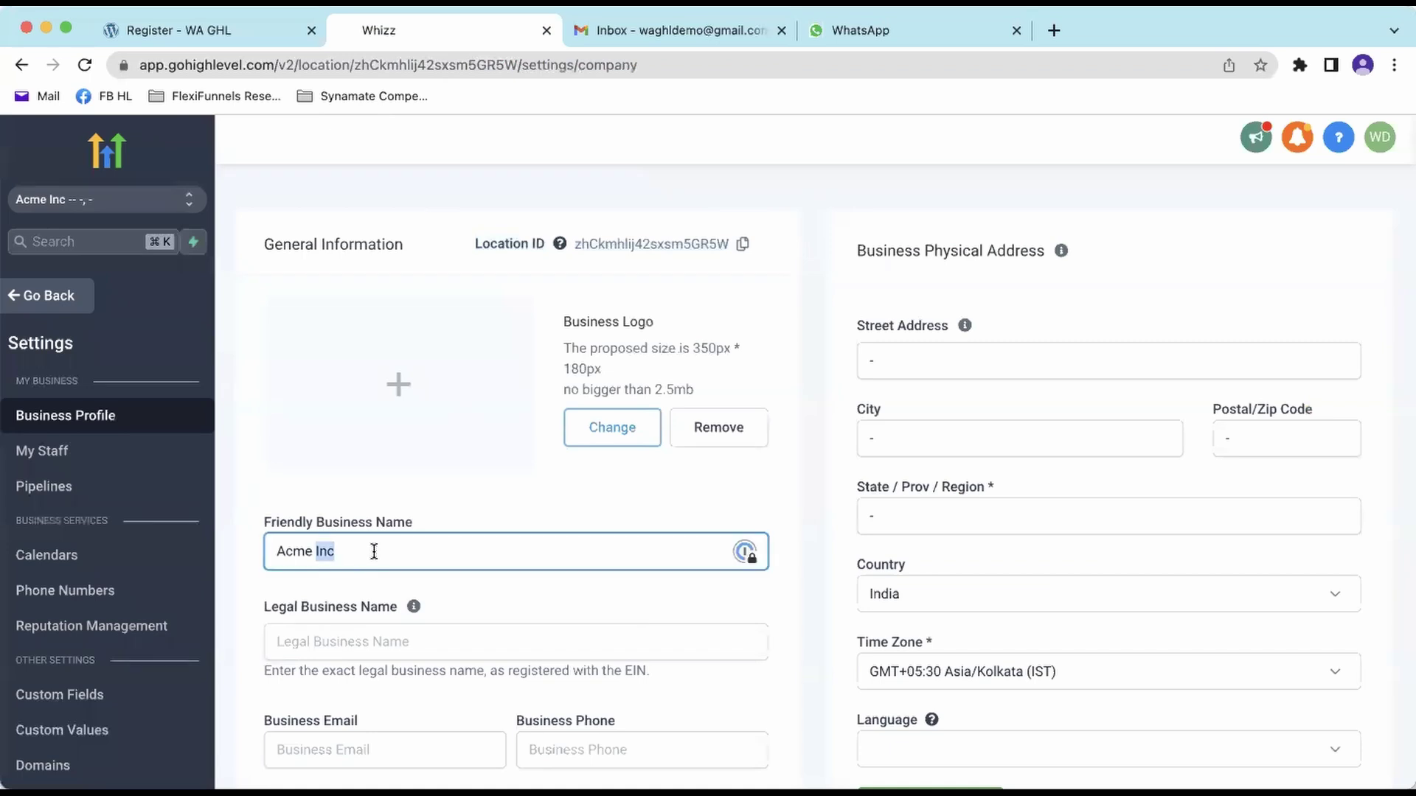
pyautogui.moveTo(266, 514); pyautogui.dragTo(429, 568)
pyautogui.click(395, 550)
pyautogui.tripleClick(395, 550)
pyautogui.click(184, 29)
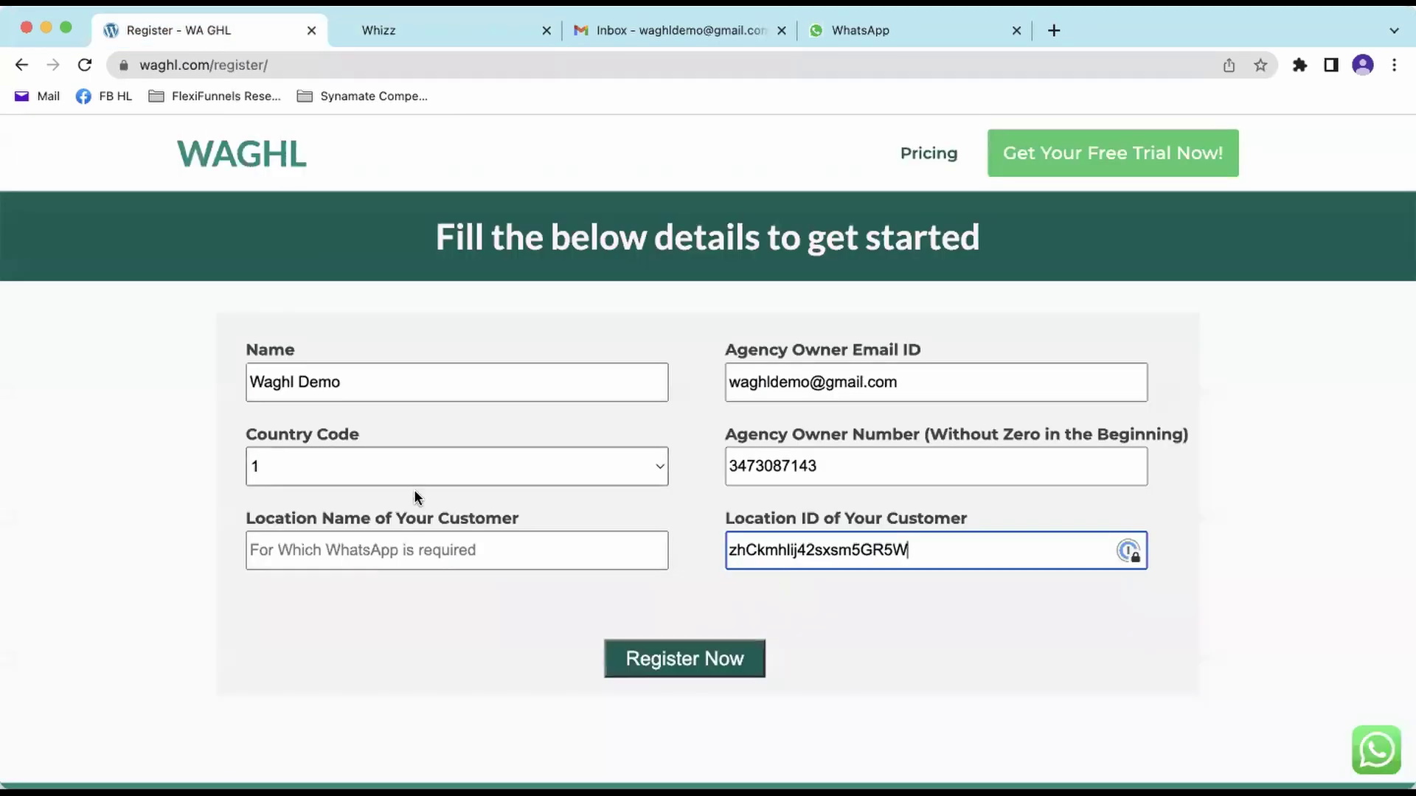
pyautogui.click(417, 550)
pyautogui.press('super+v')
pyautogui.click(388, 658)
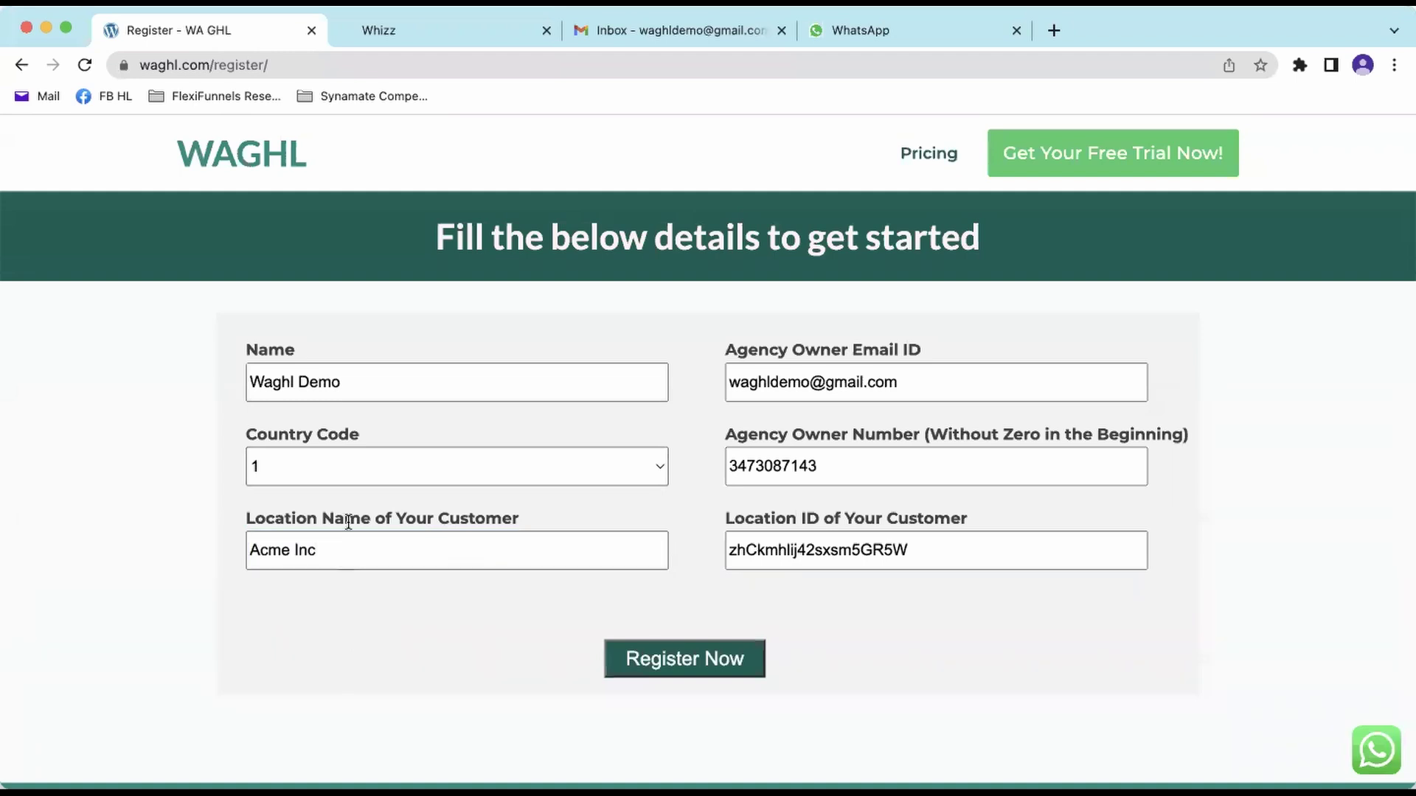
# - Submit the registration, select Acme Inc, and keep only the WhatsApp Gateway SMS channel
pyautogui.click(680, 663)
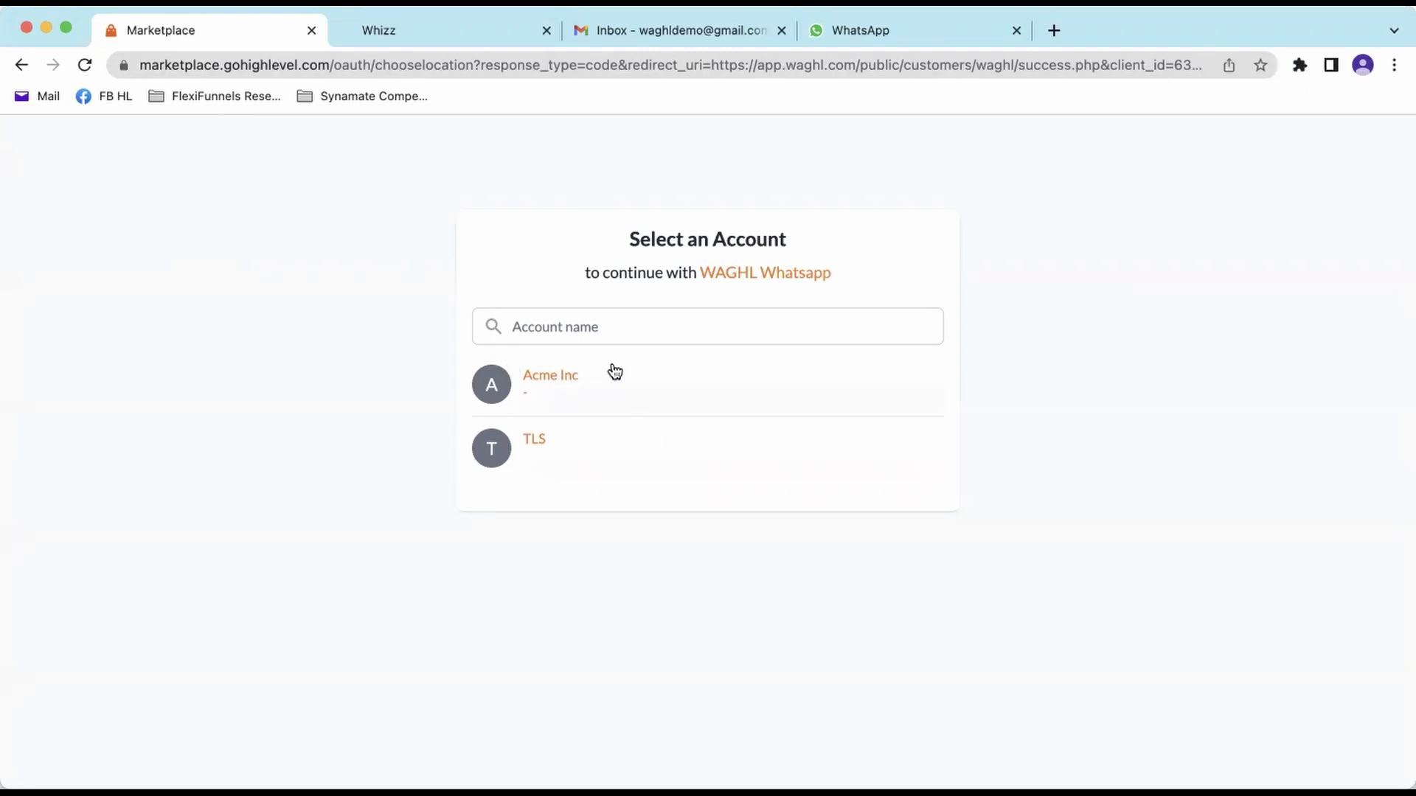
pyautogui.click(566, 384)
pyautogui.click(496, 374)
pyautogui.moveTo(516, 338); pyautogui.dragTo(633, 351)
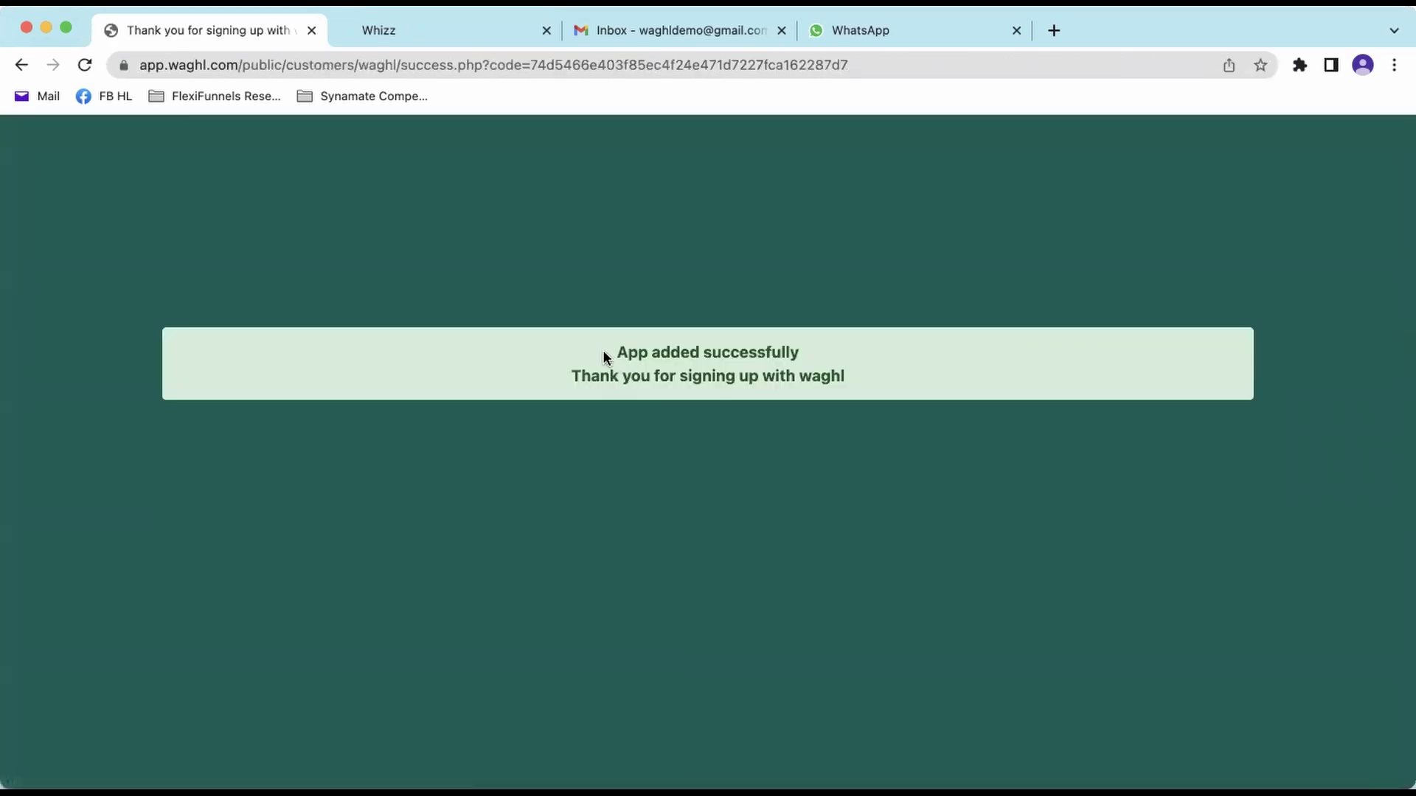
# - Highlight the 'App added successfully' message and the thank-you line on the confirmation page
pyautogui.moveTo(603, 353); pyautogui.dragTo(814, 360)
pyautogui.moveTo(555, 380); pyautogui.dragTo(928, 390)
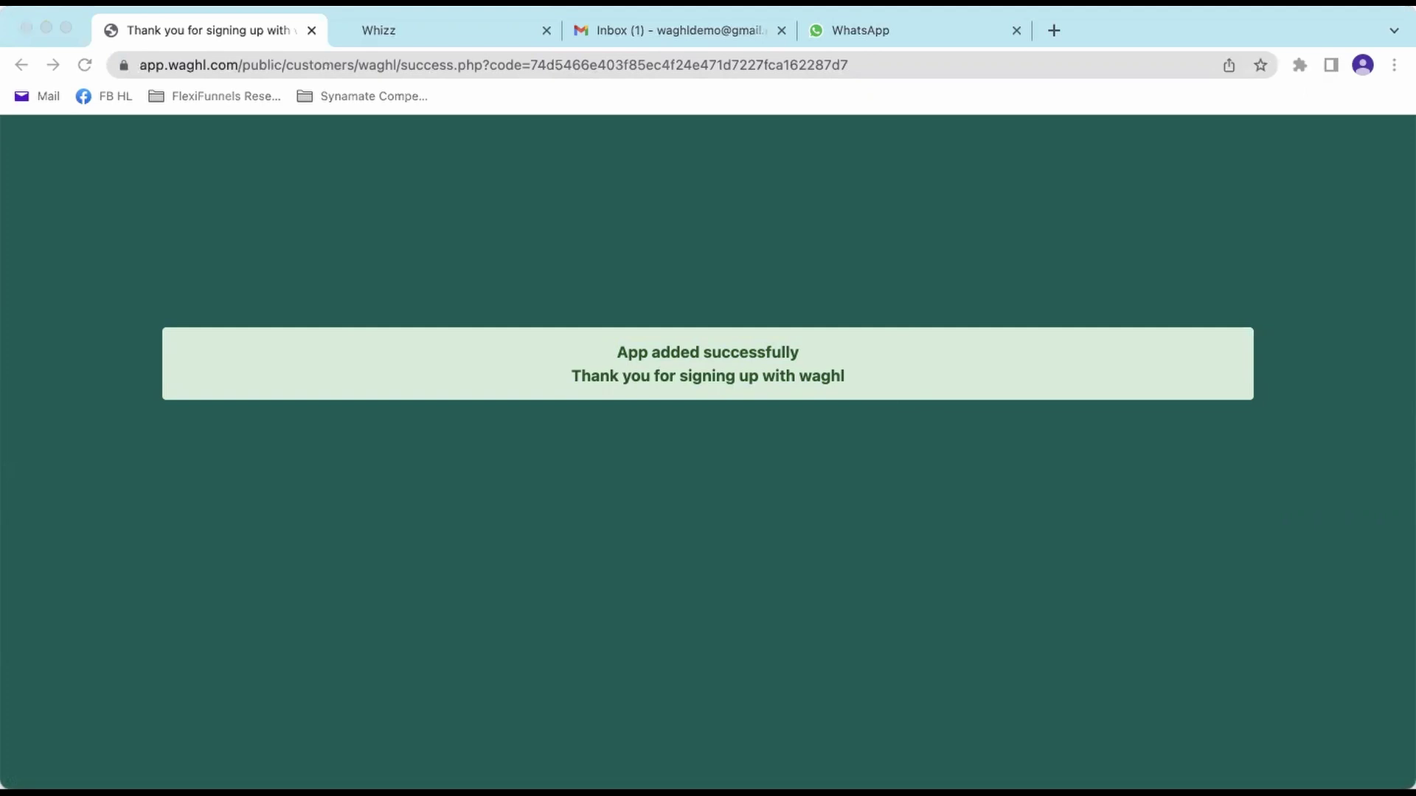
# - Check WAGHL's welcome message in your own WhatsApp chat, then return to the Gmail inbox
pyautogui.click(691, 25)
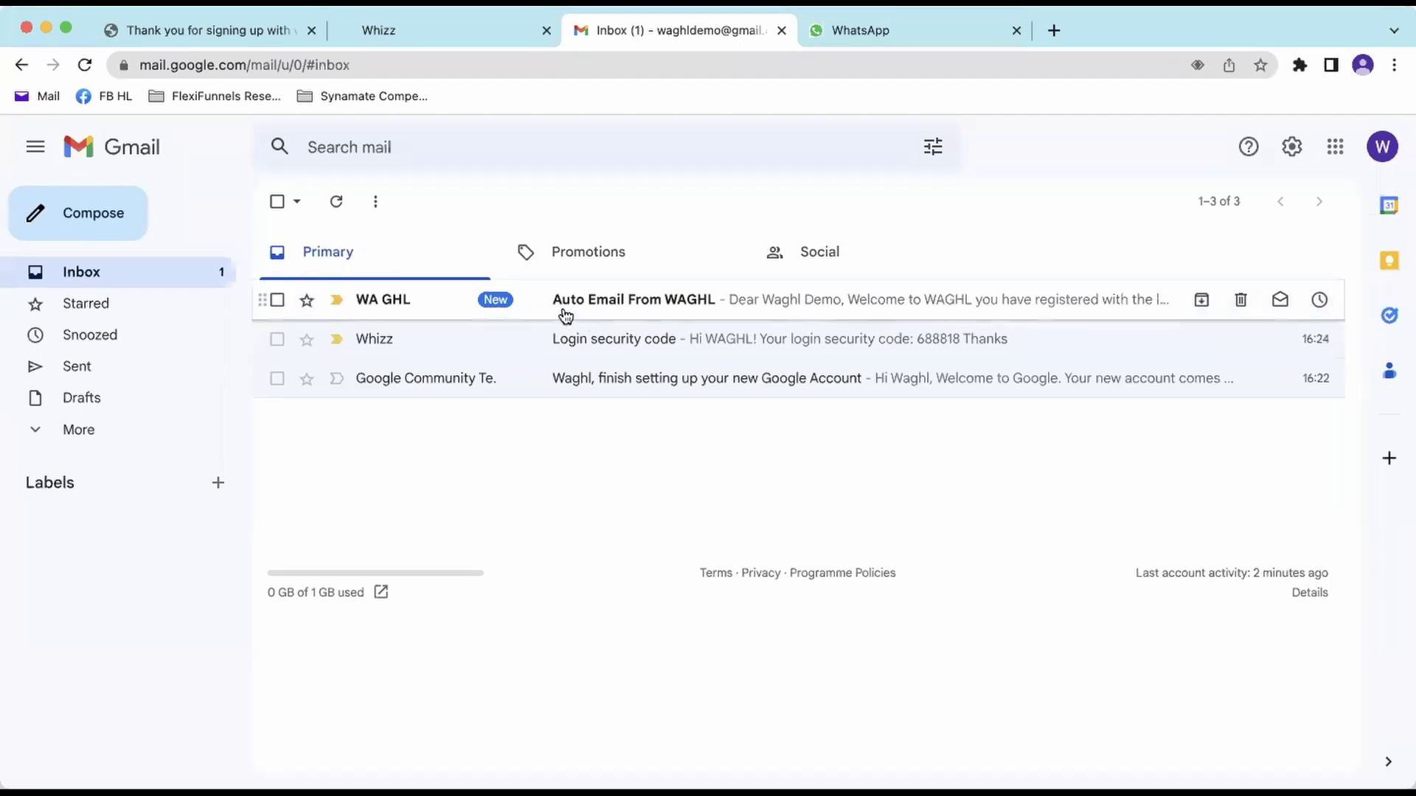
pyautogui.click(923, 41)
pyautogui.click(313, 325)
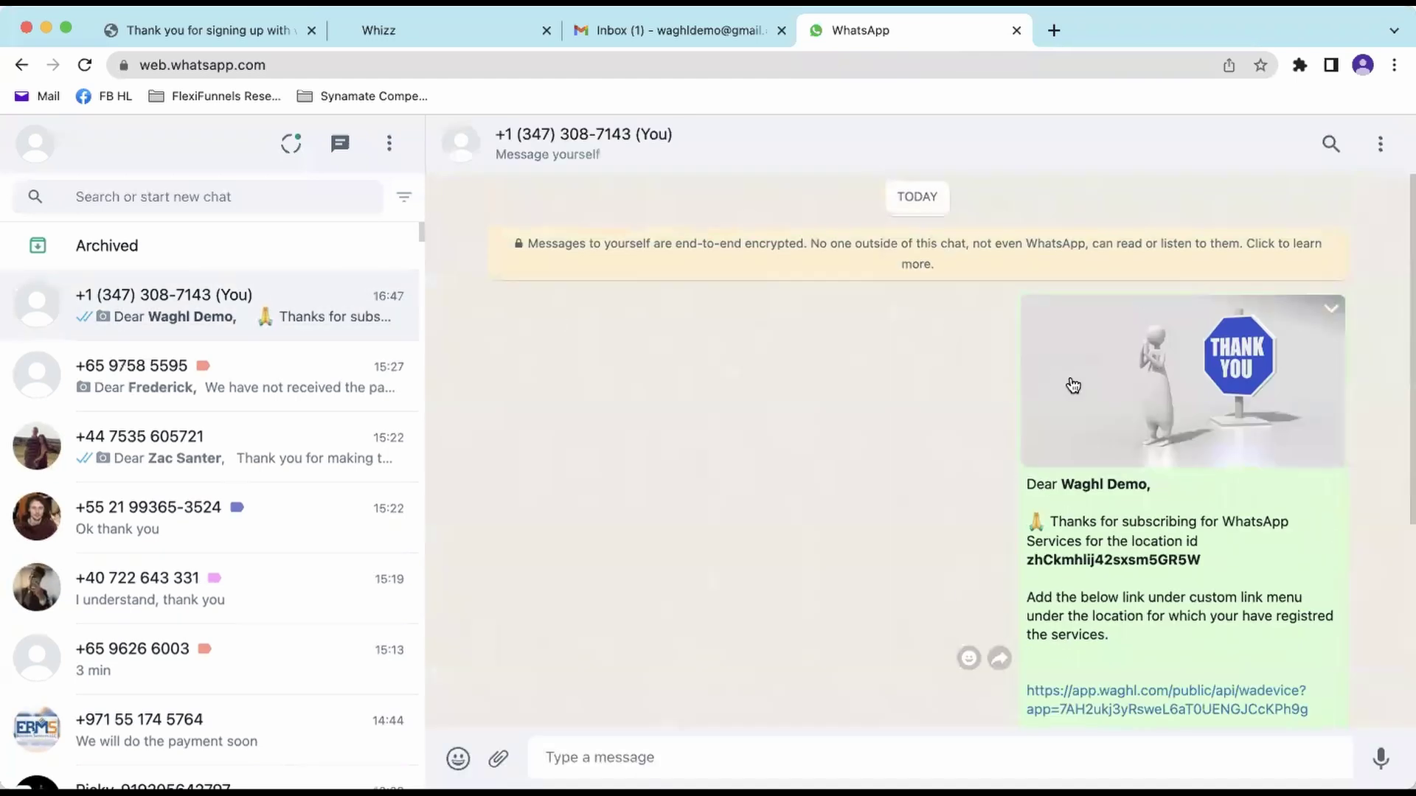
pyautogui.scroll(5, 1155, 443)
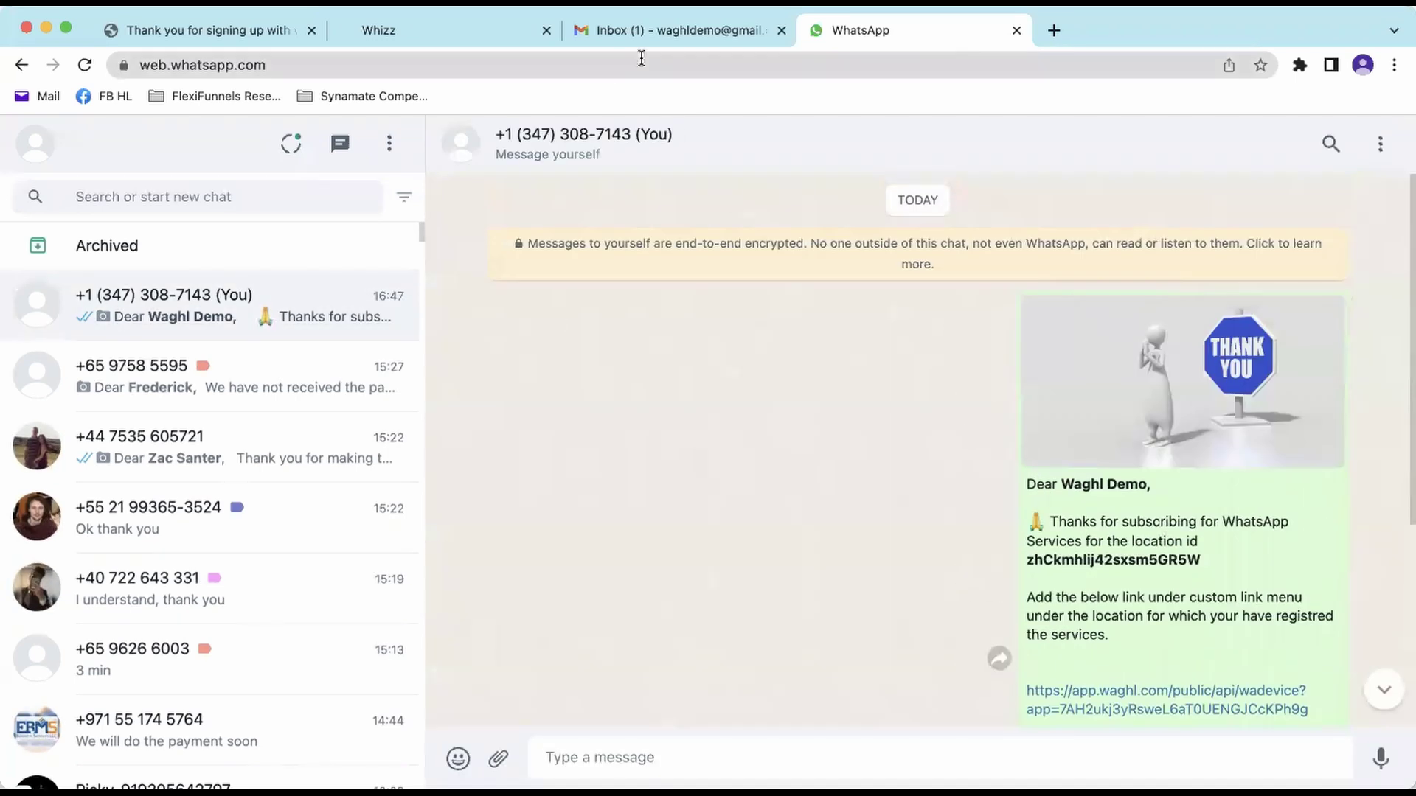
pyautogui.click(668, 33)
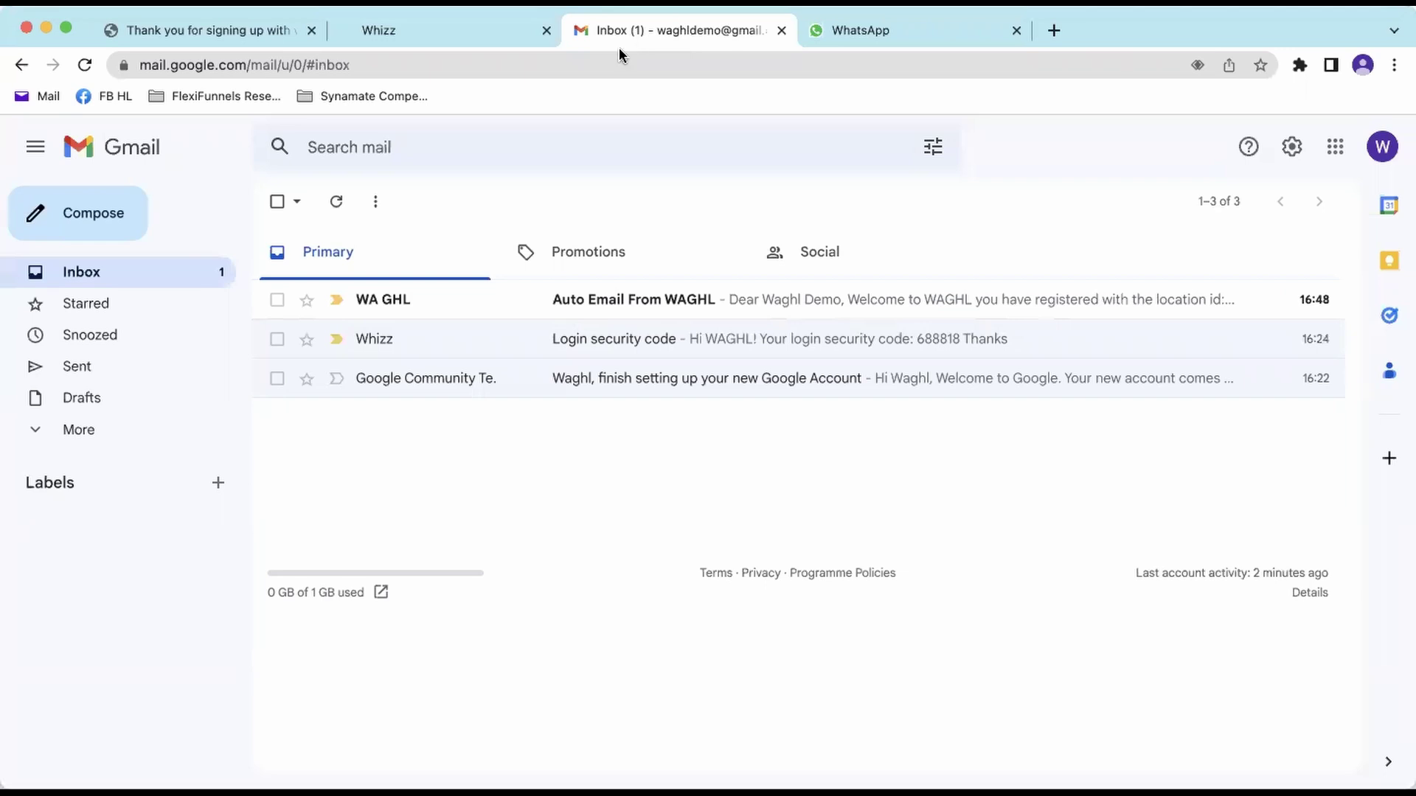
# - Open the Auto Email From WAGHL and copy its app.waghl.com wadevice link
pyautogui.click(650, 309)
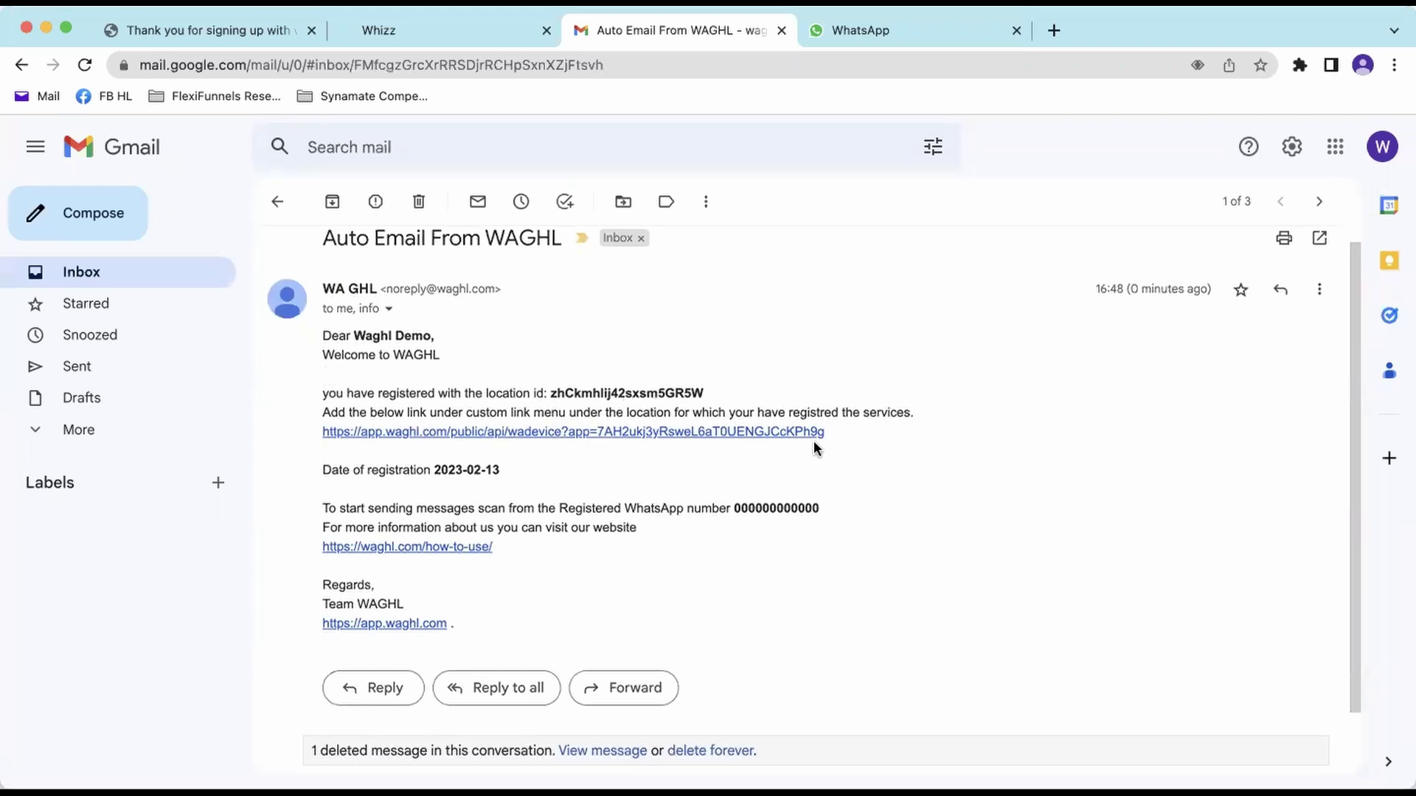
pyautogui.moveTo(851, 428); pyautogui.dragTo(317, 435)
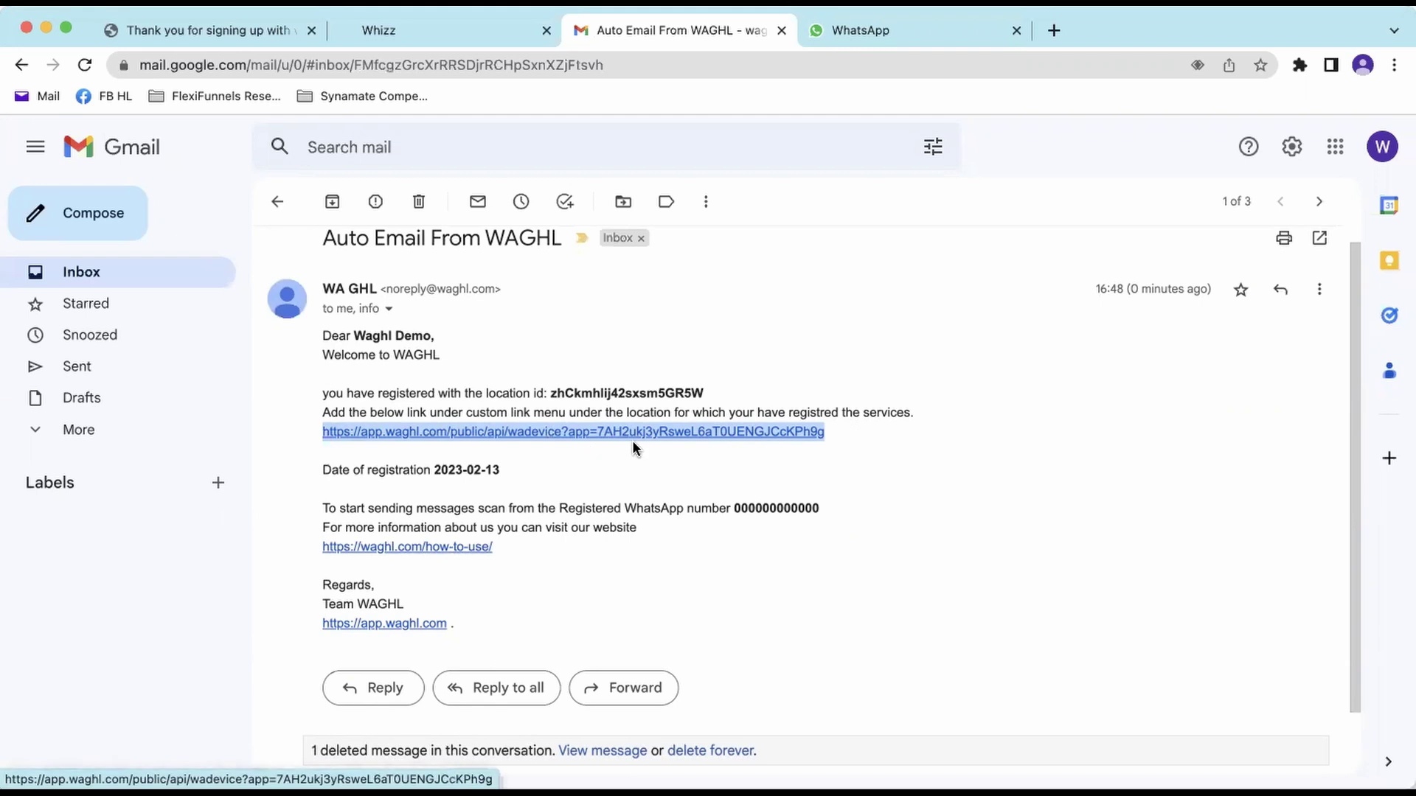
pyautogui.moveTo(901, 432); pyautogui.dragTo(315, 436)
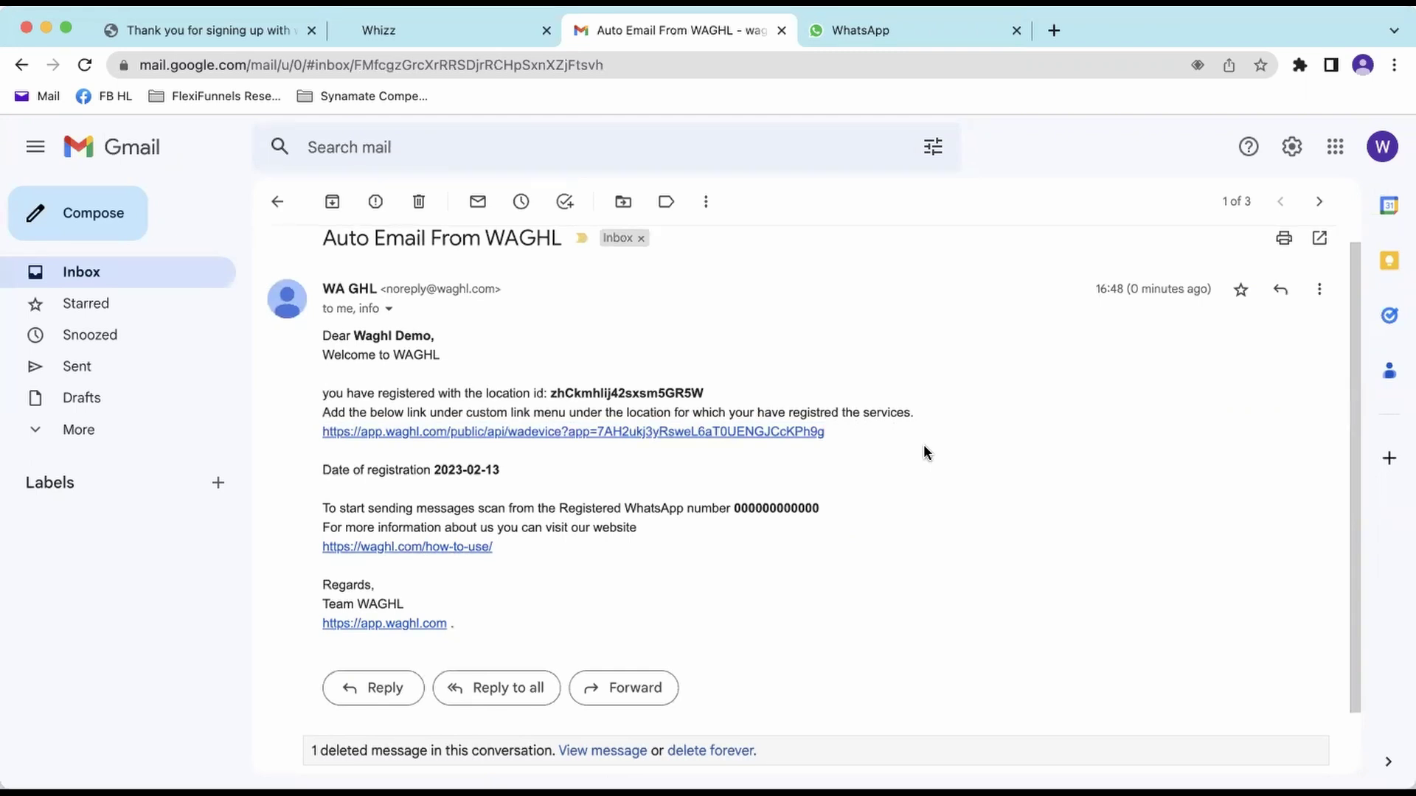
pyautogui.moveTo(900, 431); pyautogui.dragTo(317, 431)
pyautogui.rightClick(393, 429)
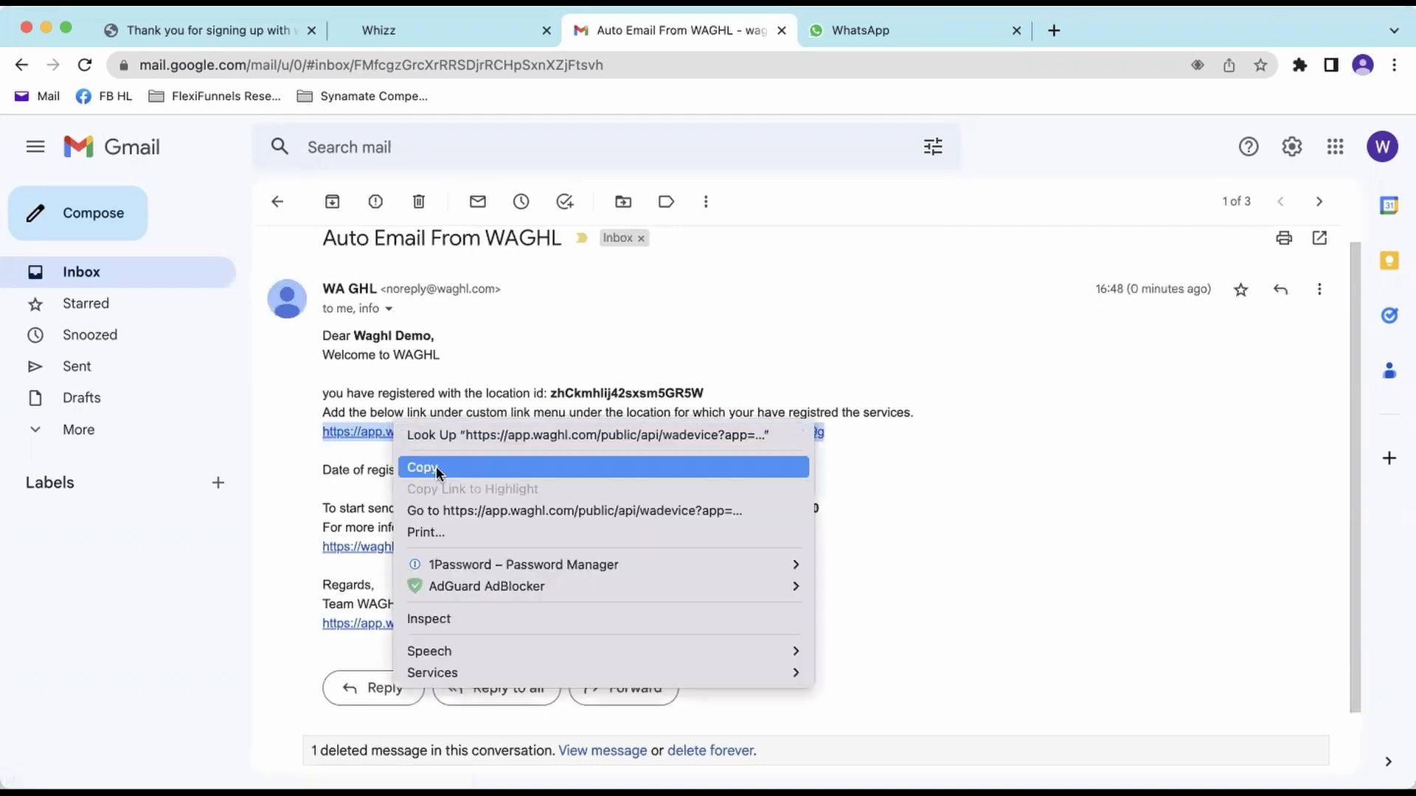
pyautogui.click(431, 467)
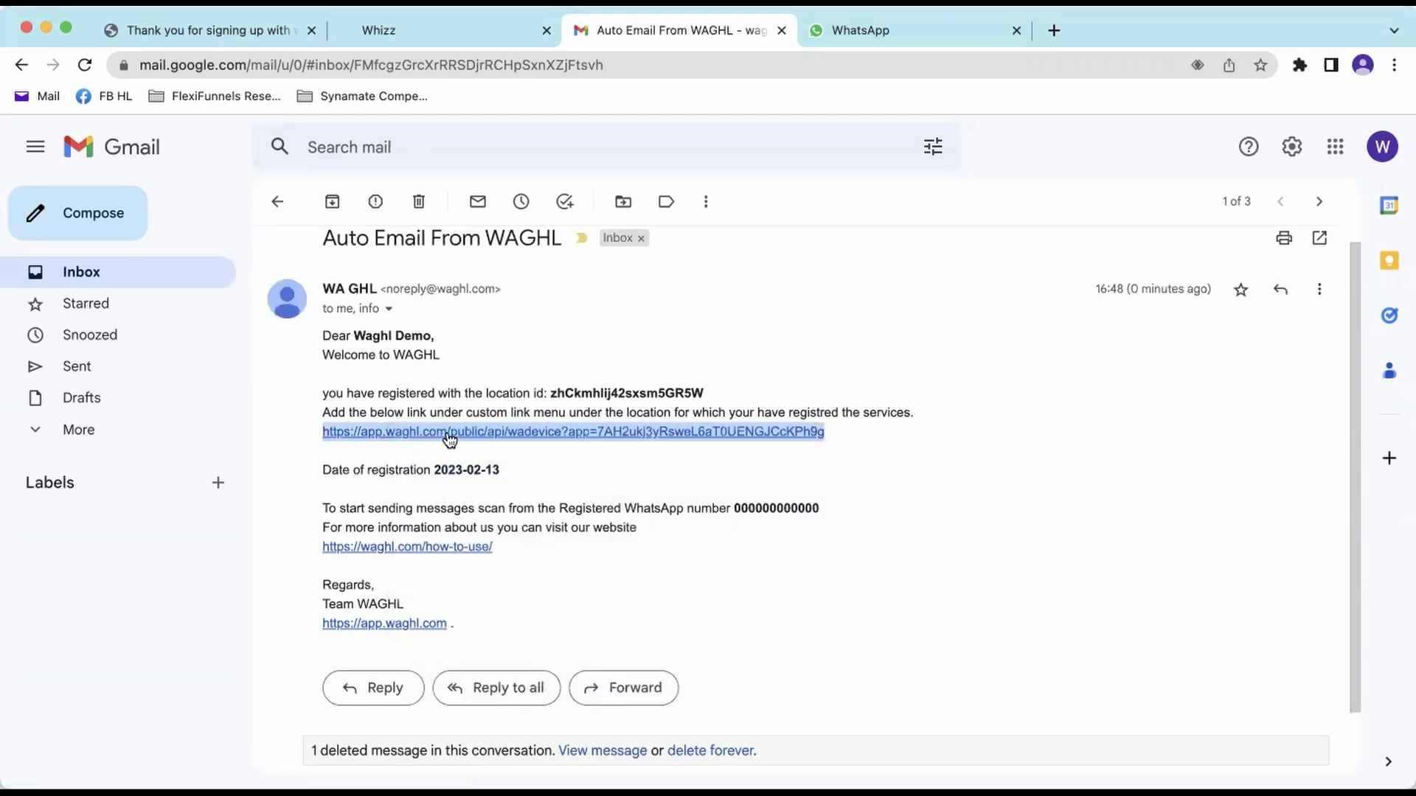
# - Switch GoHighLevel to Agency View and open Settings > Custom Menu Link
pyautogui.click(462, 35)
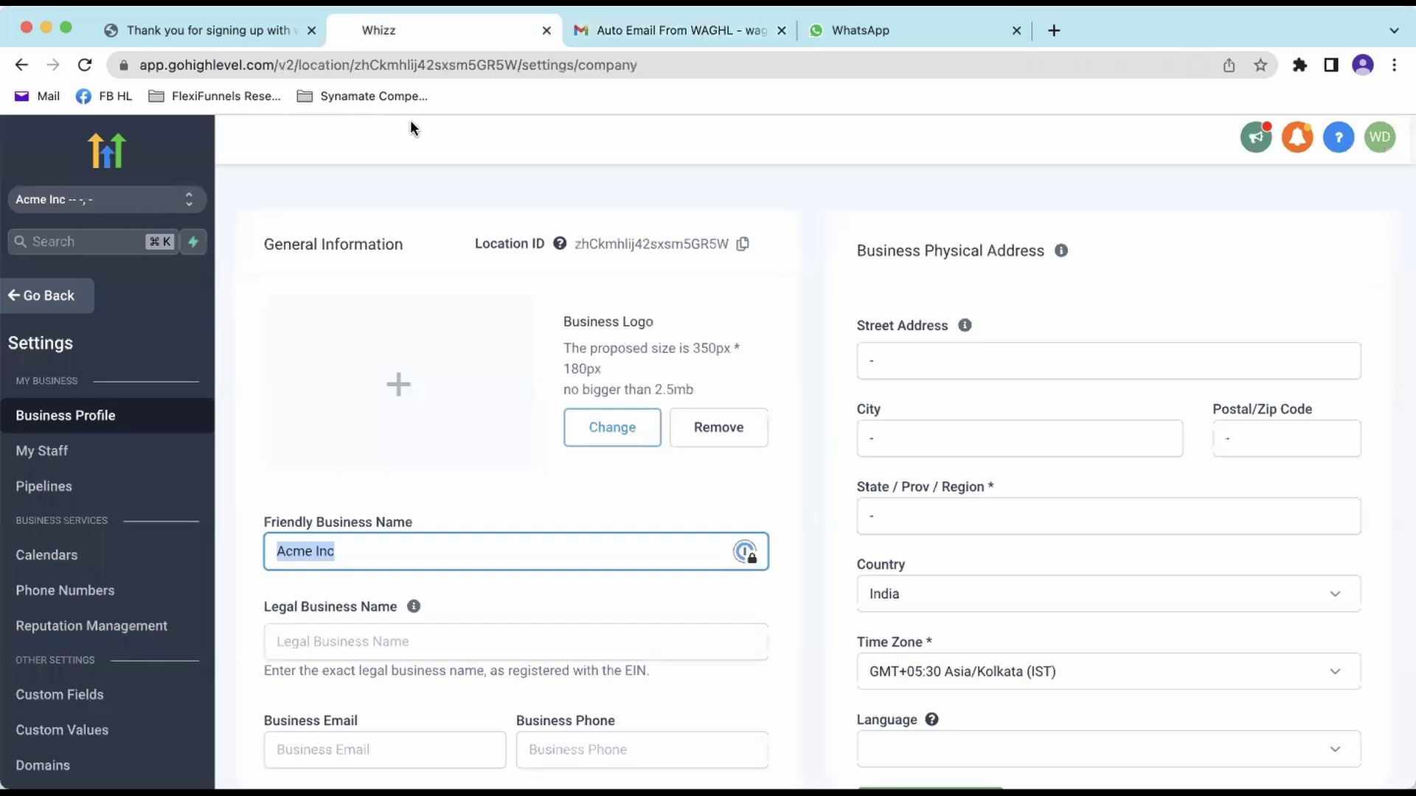
pyautogui.click(147, 199)
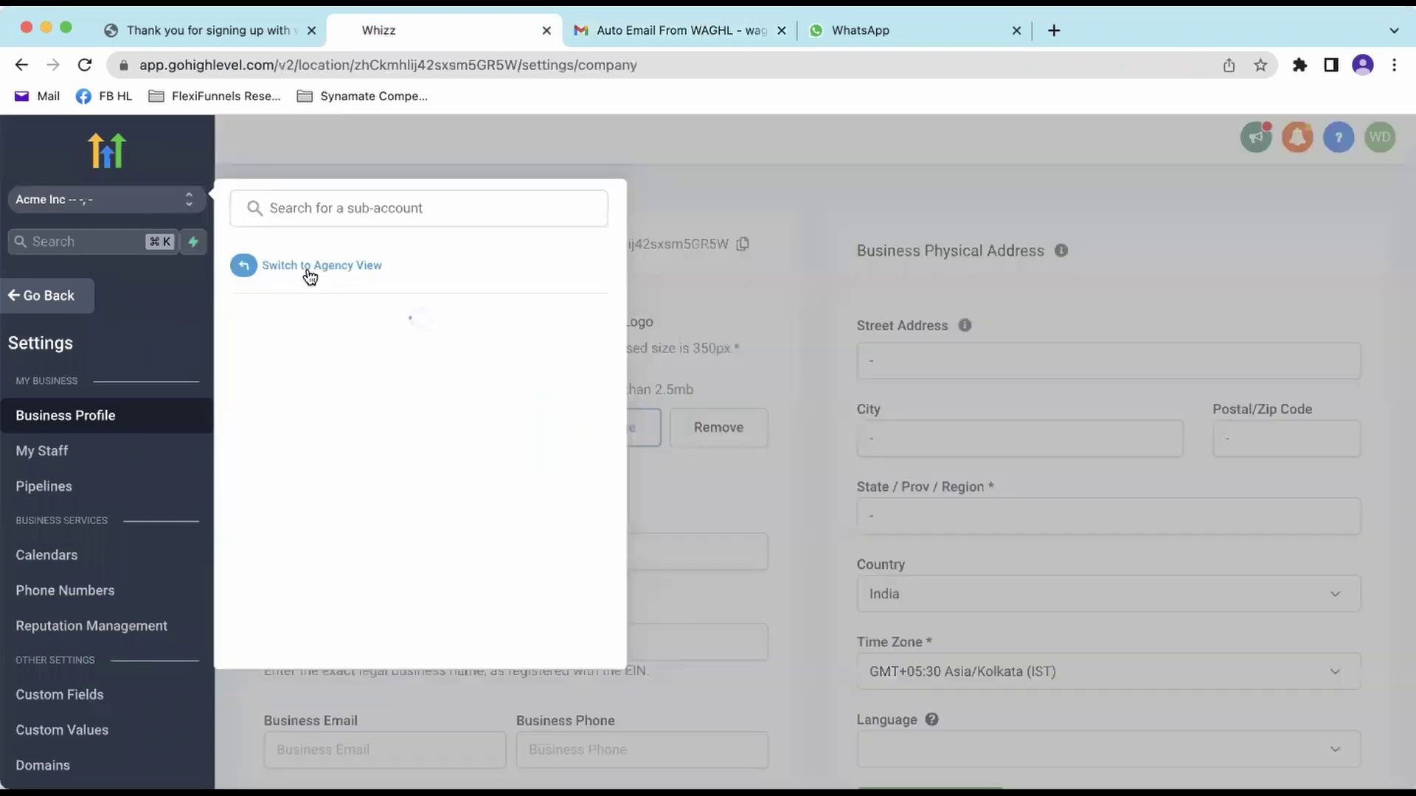
pyautogui.click(344, 274)
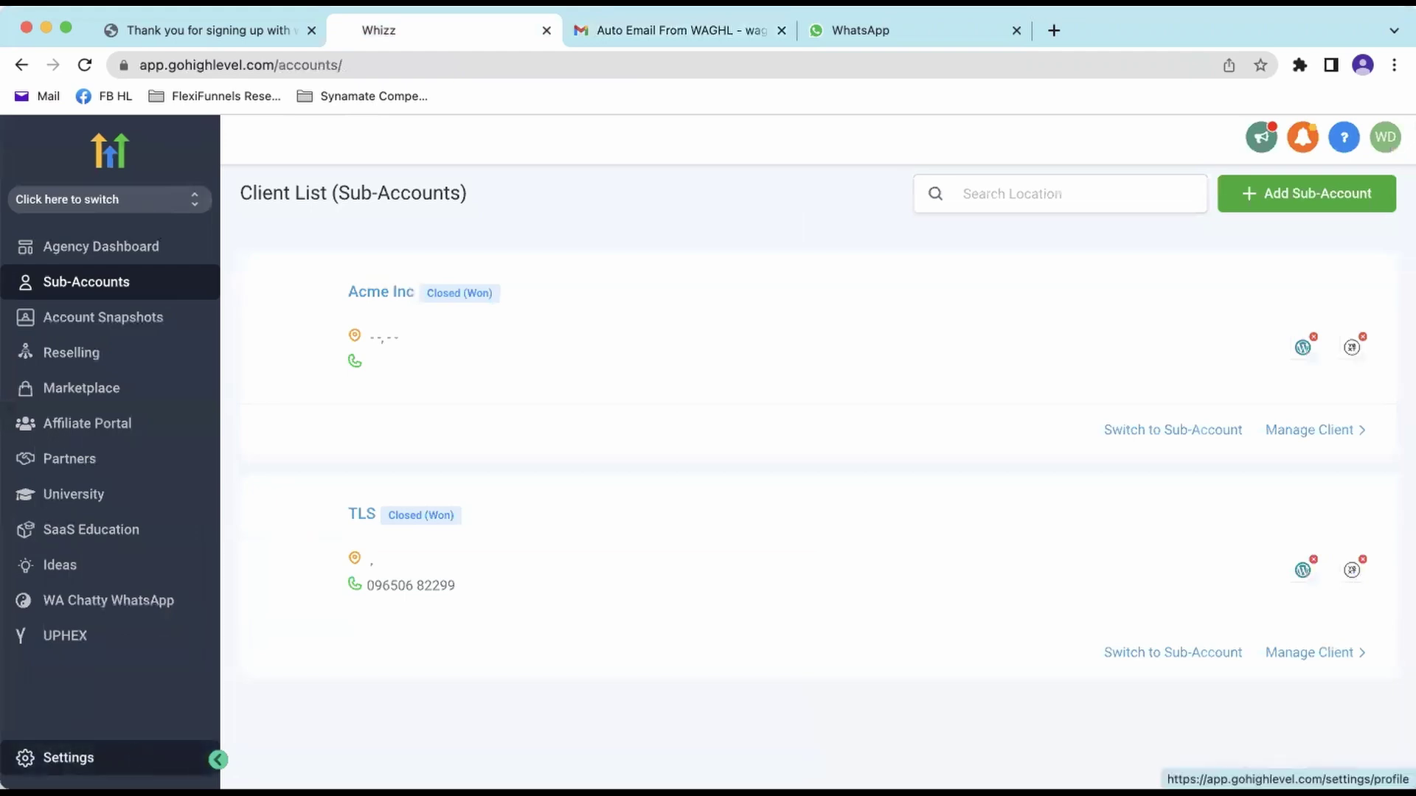
pyautogui.click(103, 758)
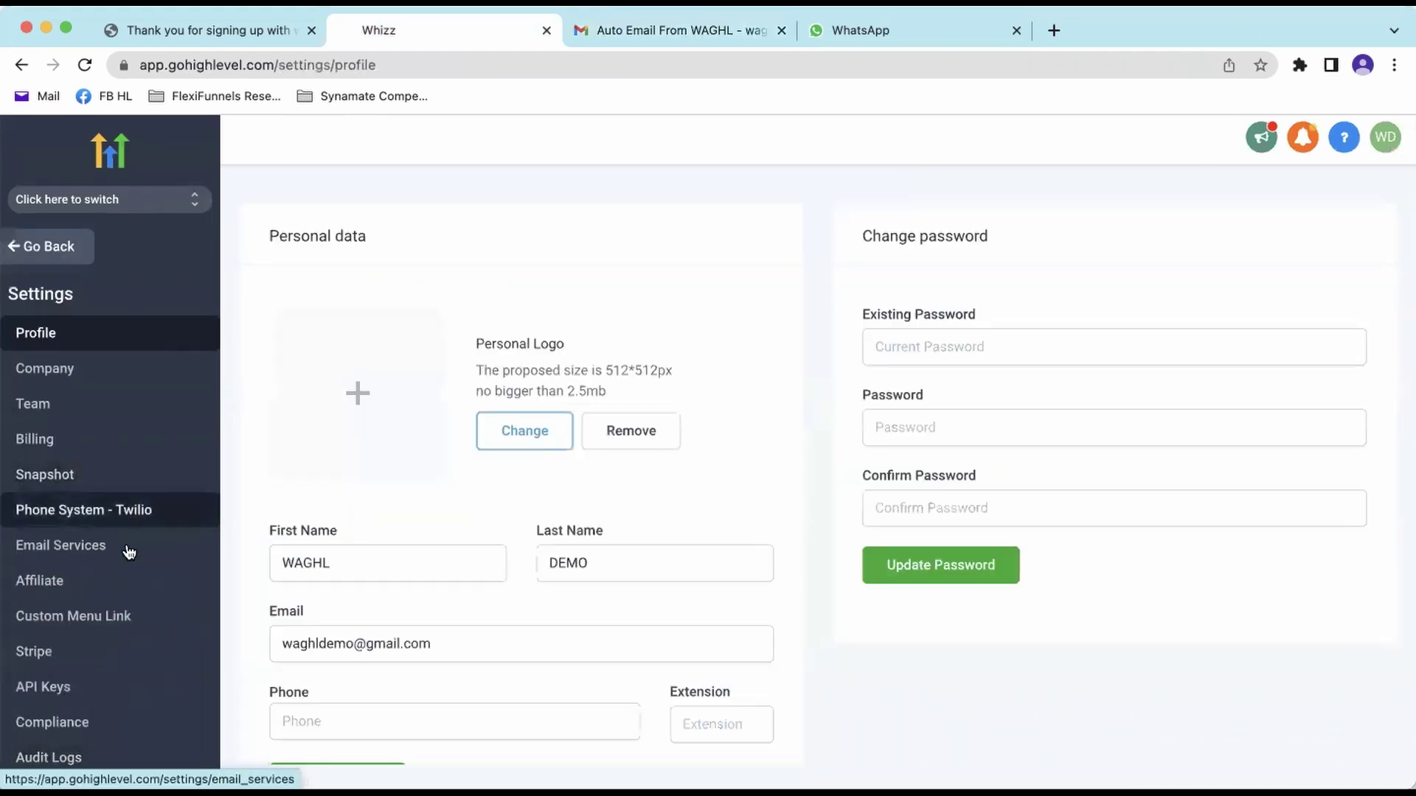
pyautogui.click(103, 625)
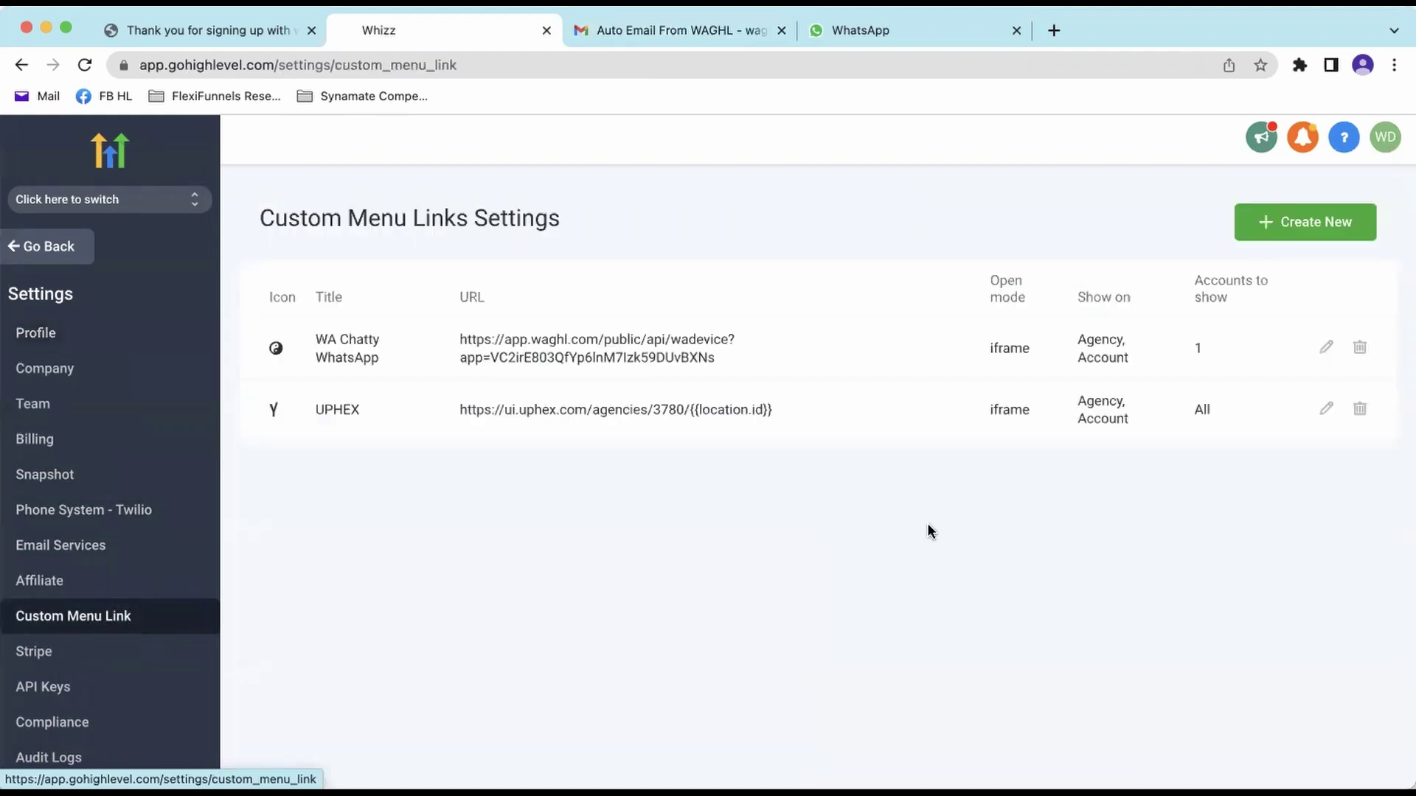
# - Start a new custom menu link and give it the WhatsApp icon
pyautogui.click(1283, 226)
pyautogui.click(682, 289)
pyautogui.click(601, 335)
pyautogui.write('wa')
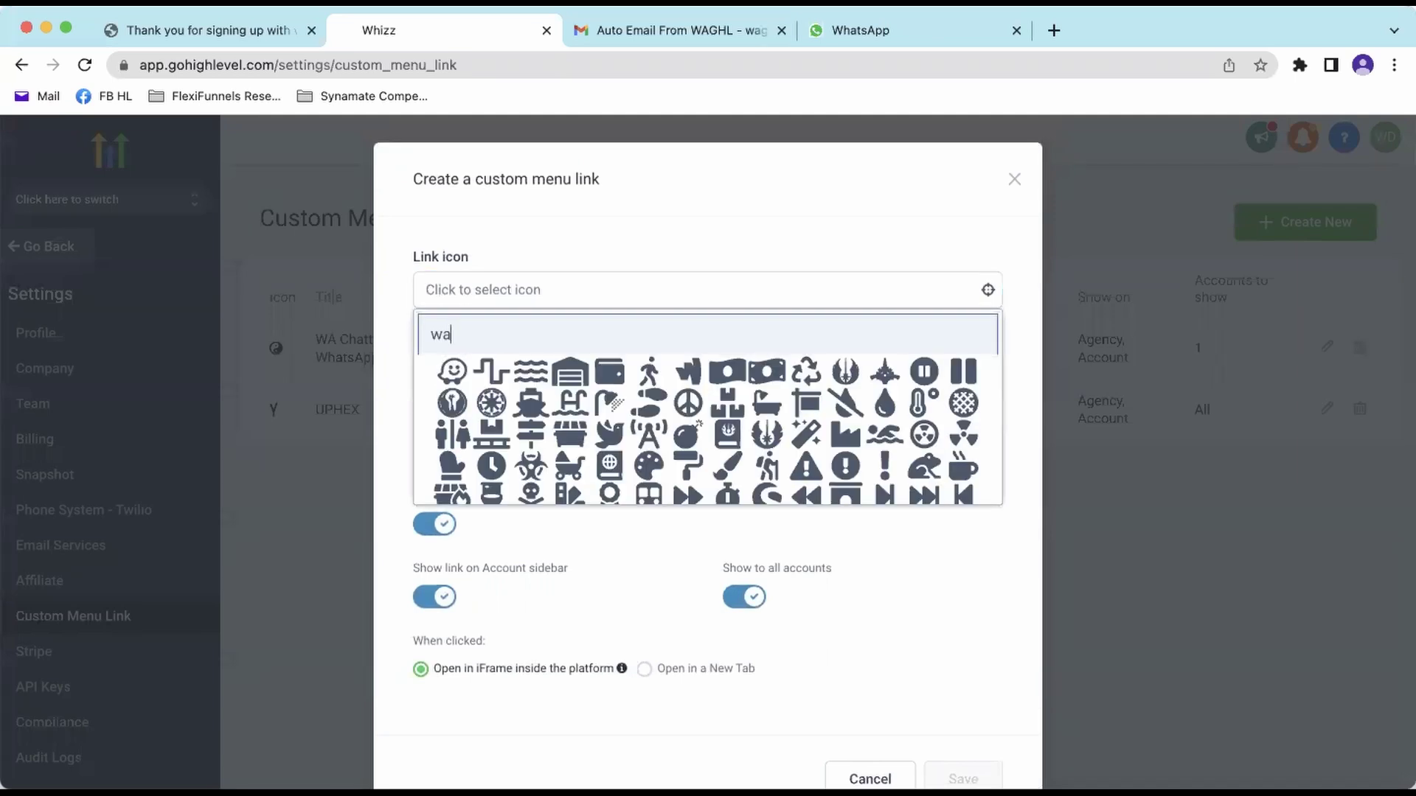
pyautogui.press('BackSpace')
pyautogui.write('hatsapp')
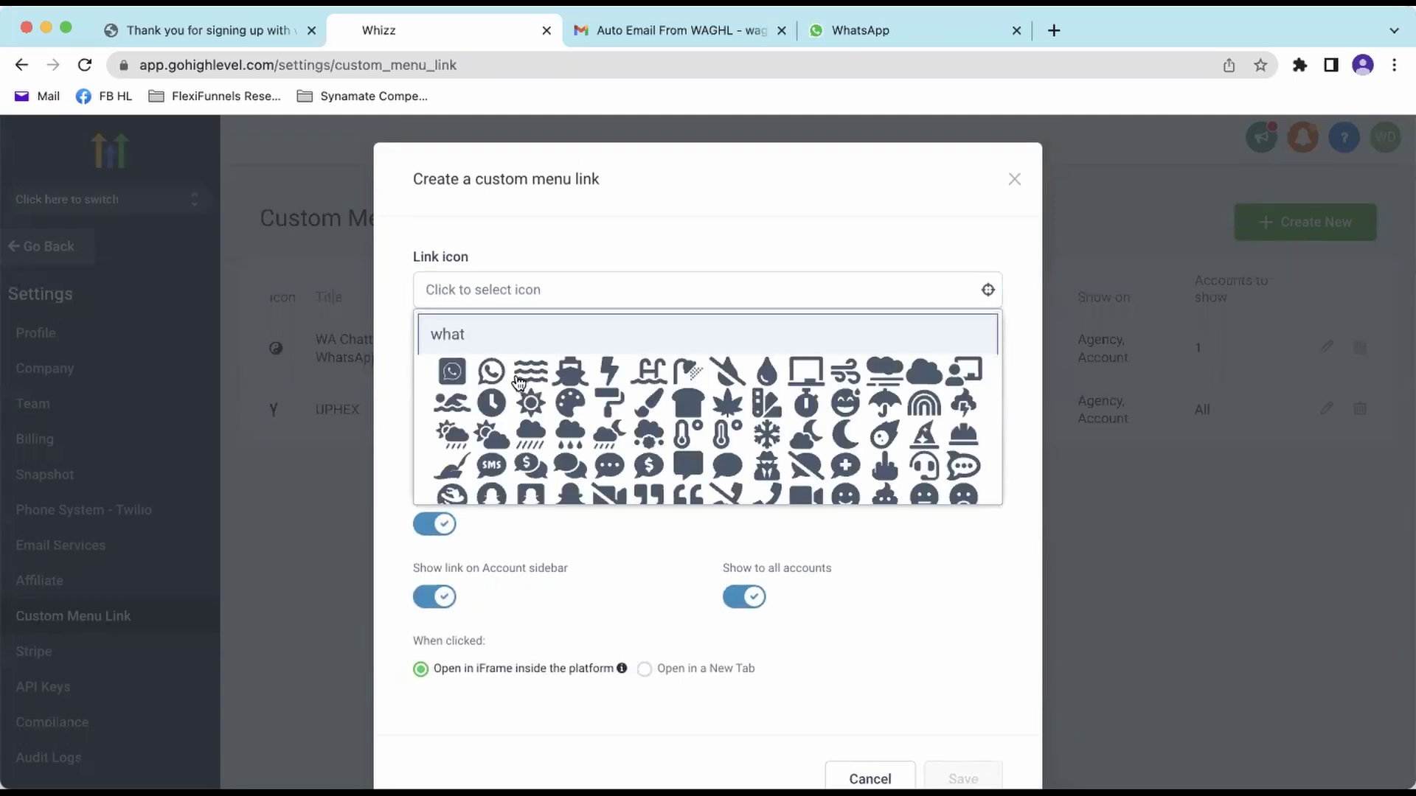
pyautogui.click(489, 373)
# - Title the link 'Whatsapp Acme Inc' and paste the WAGHL device URL
pyautogui.click(623, 379)
pyautogui.write('Whatsapp Acme Inc')
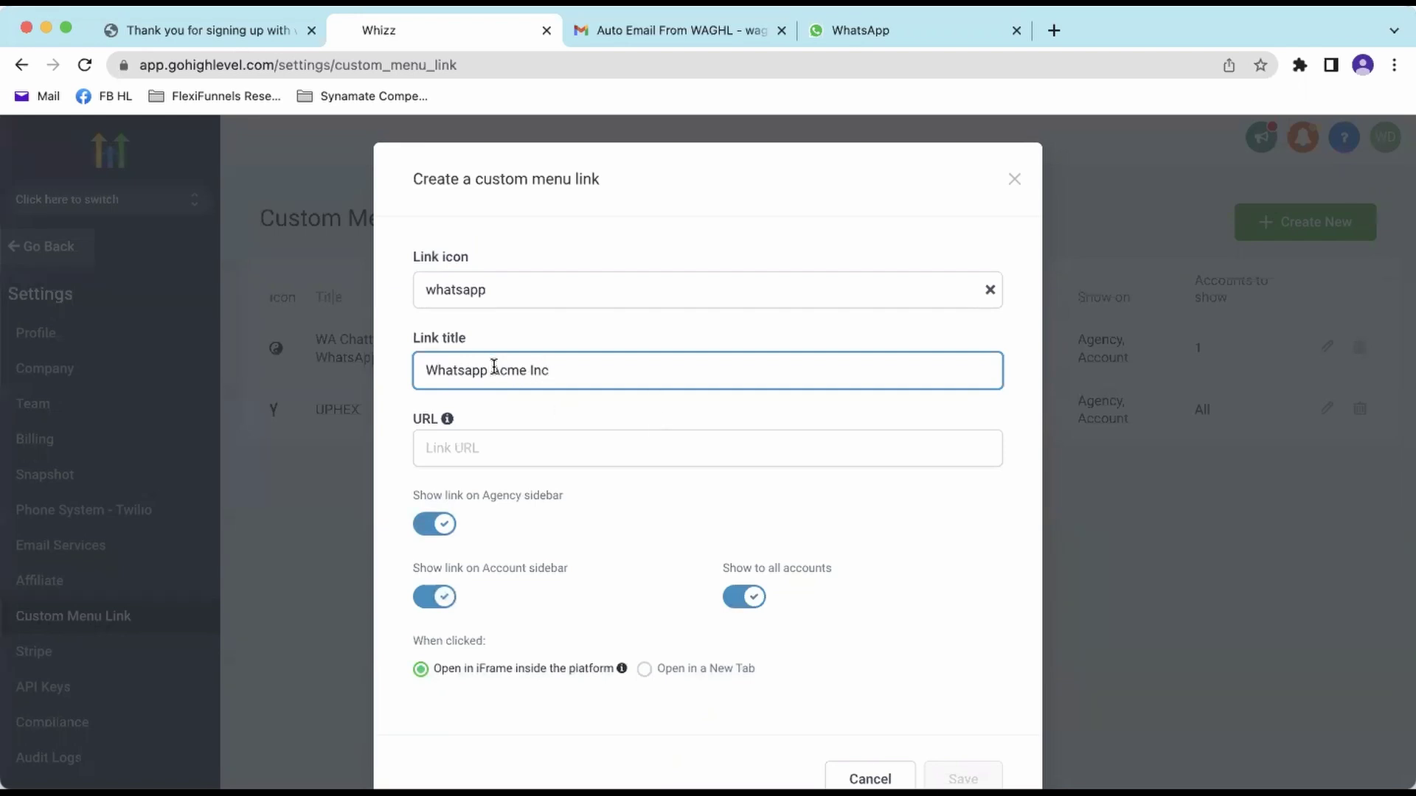
pyautogui.moveTo(491, 370); pyautogui.dragTo(679, 370)
pyautogui.click(687, 405)
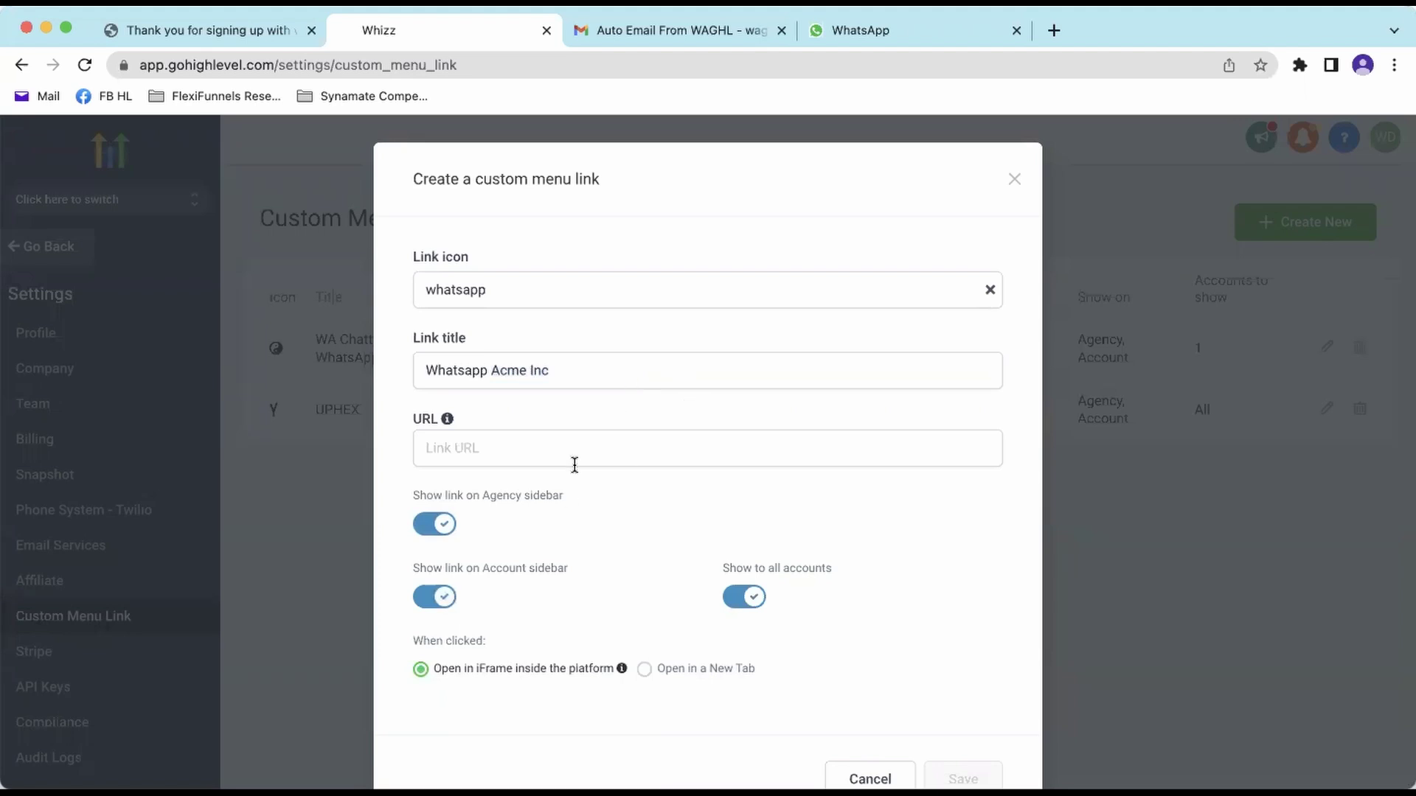
pyautogui.moveTo(427, 370); pyautogui.dragTo(745, 368)
pyautogui.click(743, 409)
pyautogui.click(648, 451)
pyautogui.rightClick(648, 451)
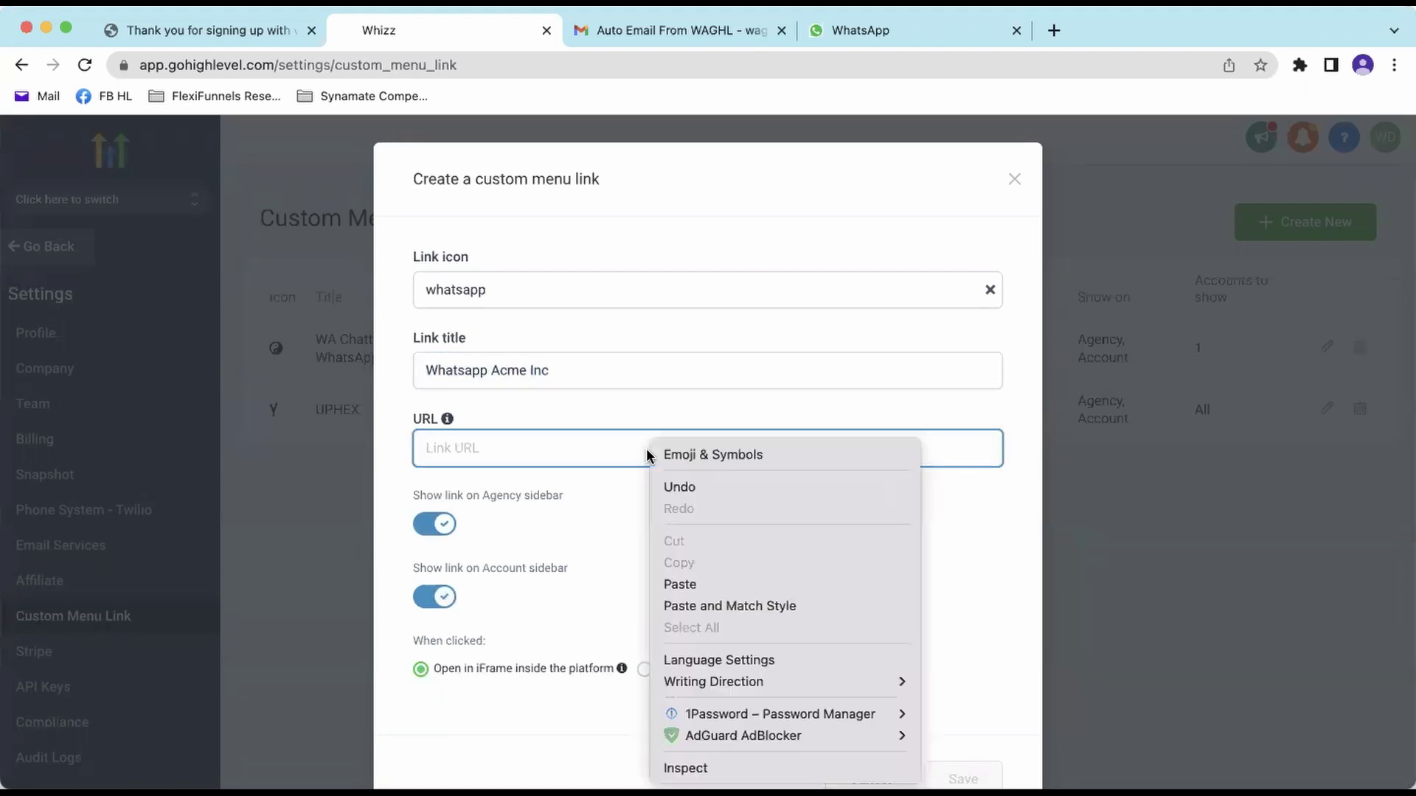
pyautogui.click(704, 584)
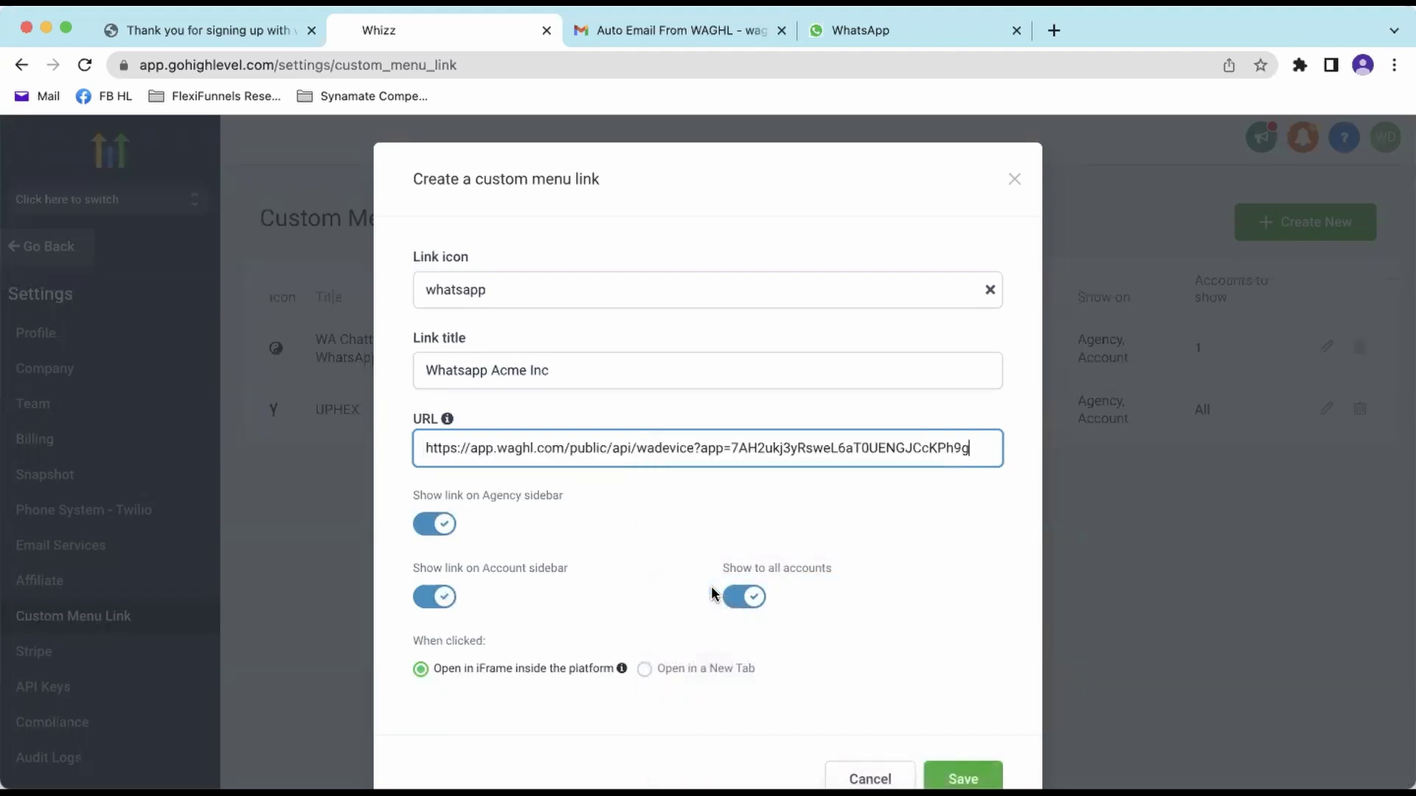
# - Hide the link from the Agency sidebar and all accounts, restricting it to Acme Inc
pyautogui.moveTo(410, 497); pyautogui.dragTo(566, 499)
pyautogui.click(472, 509)
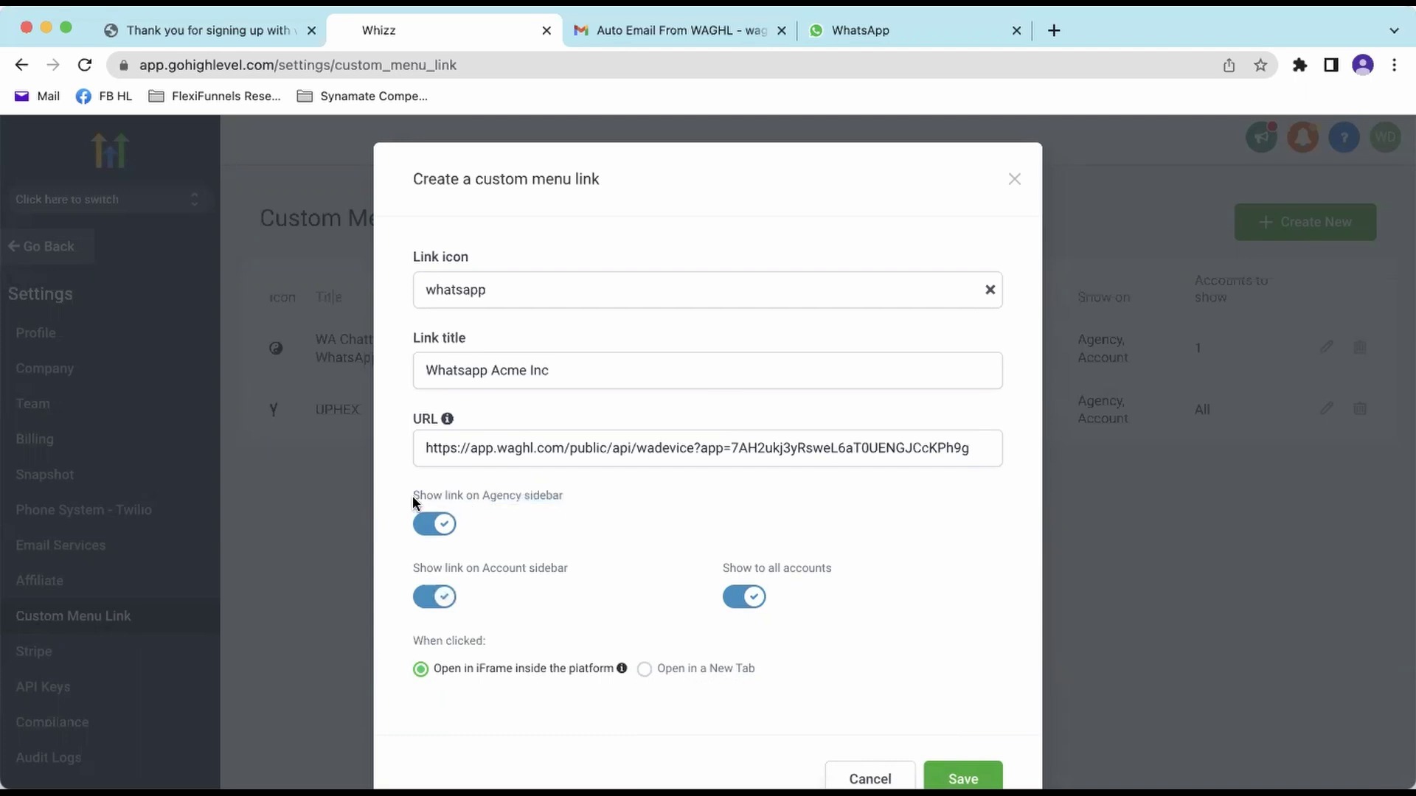
pyautogui.click(436, 528)
pyautogui.scroll(-2, 734, 564)
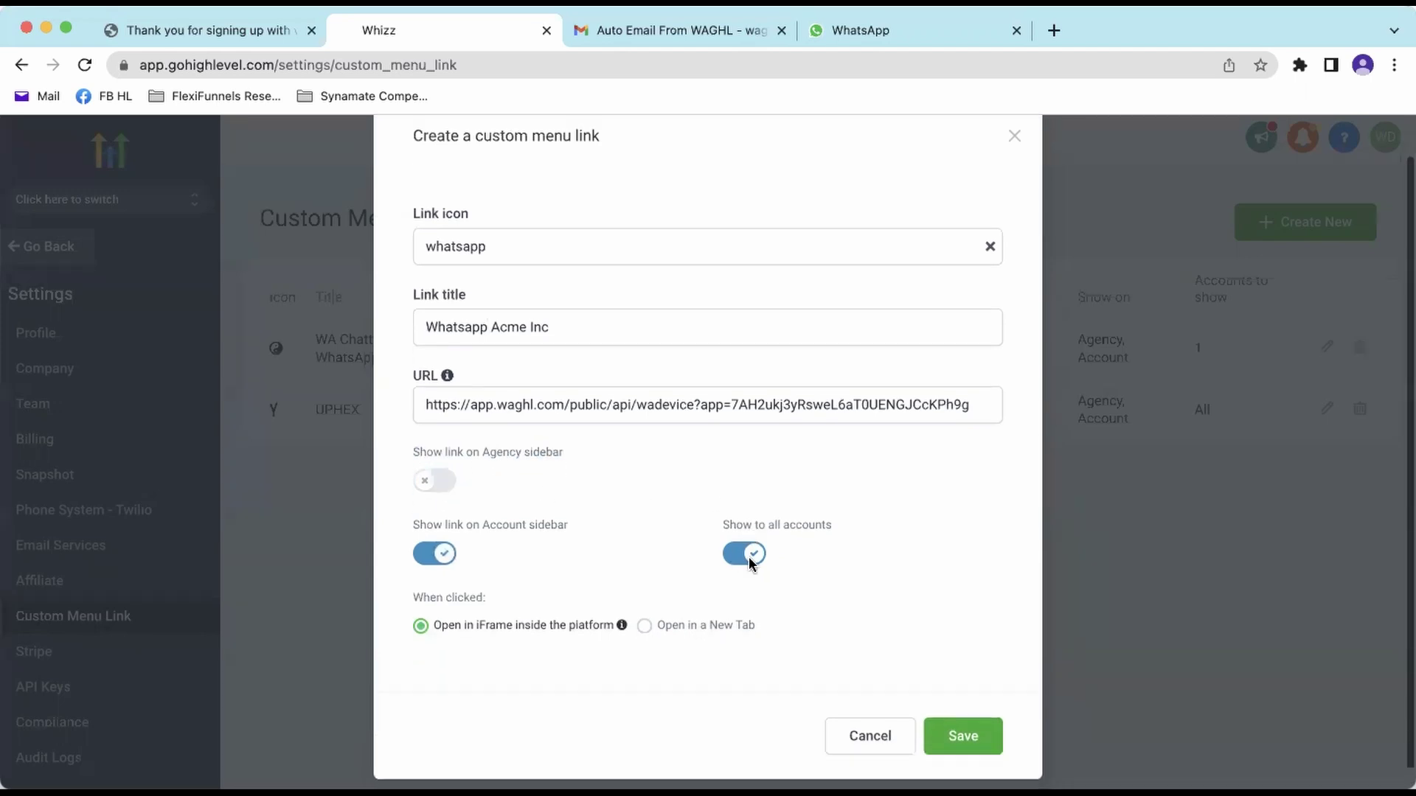
pyautogui.moveTo(724, 507); pyautogui.dragTo(836, 516)
pyautogui.click(745, 538)
pyautogui.click(508, 589)
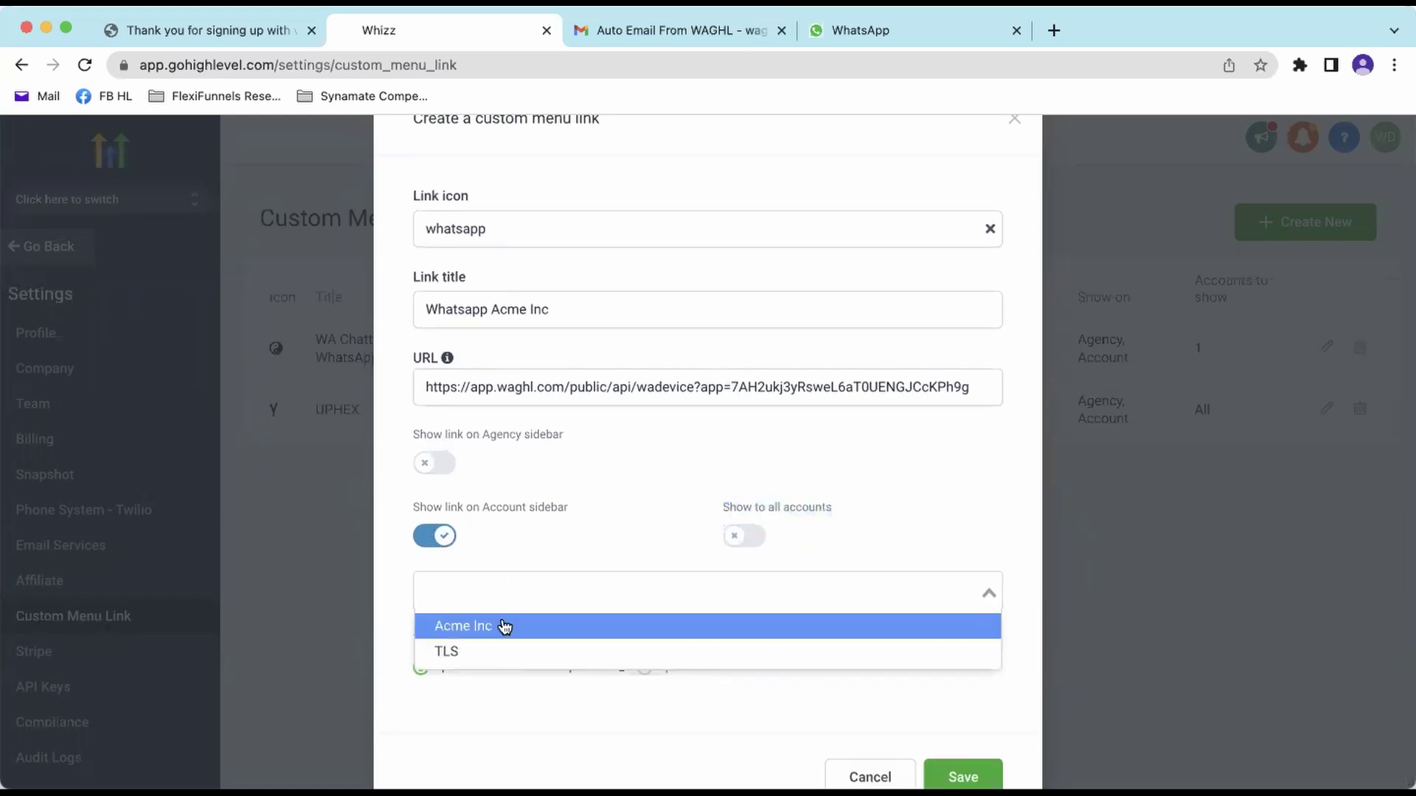
pyautogui.click(472, 636)
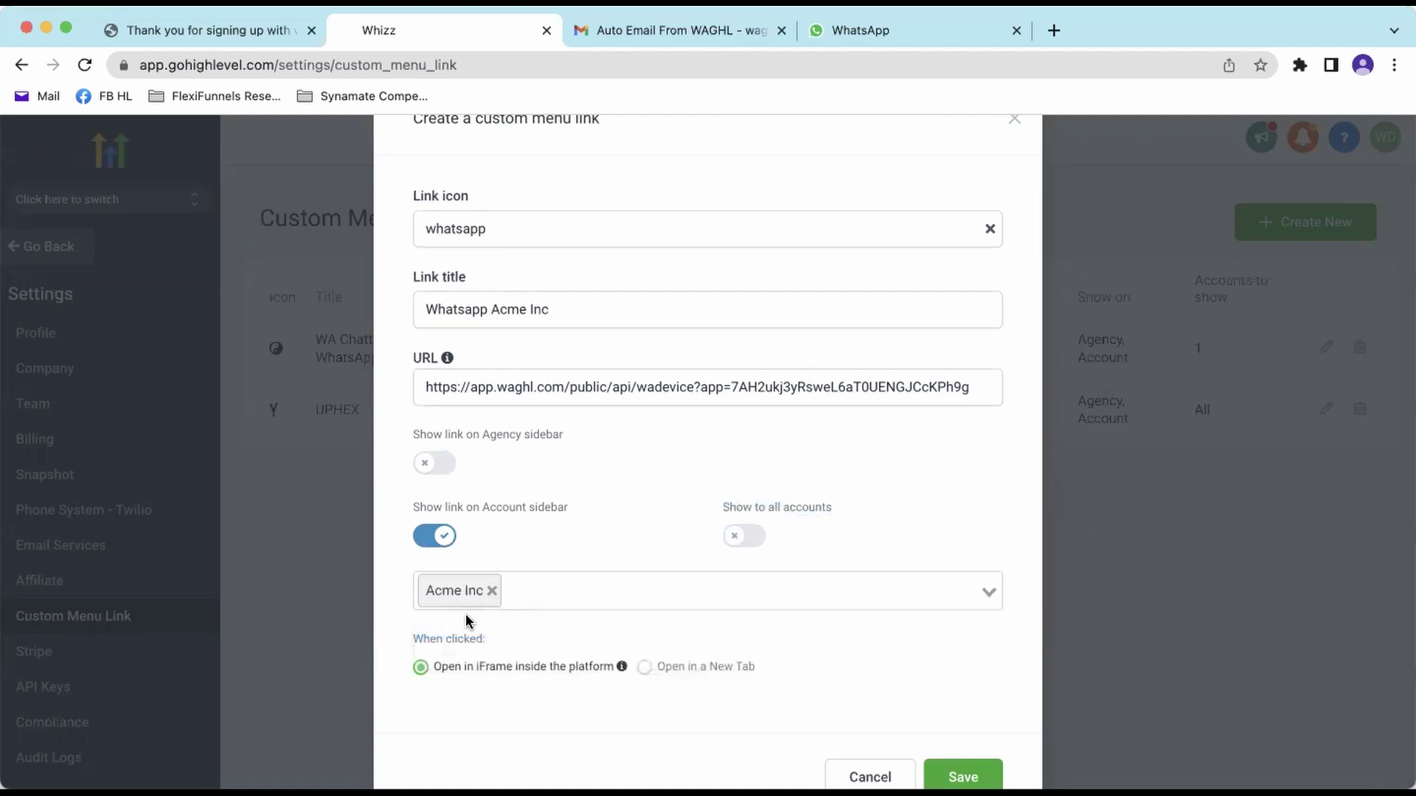
# - Check the pasted URL and save the Whatsapp Acme Inc menu link
pyautogui.moveTo(425, 385); pyautogui.dragTo(972, 398)
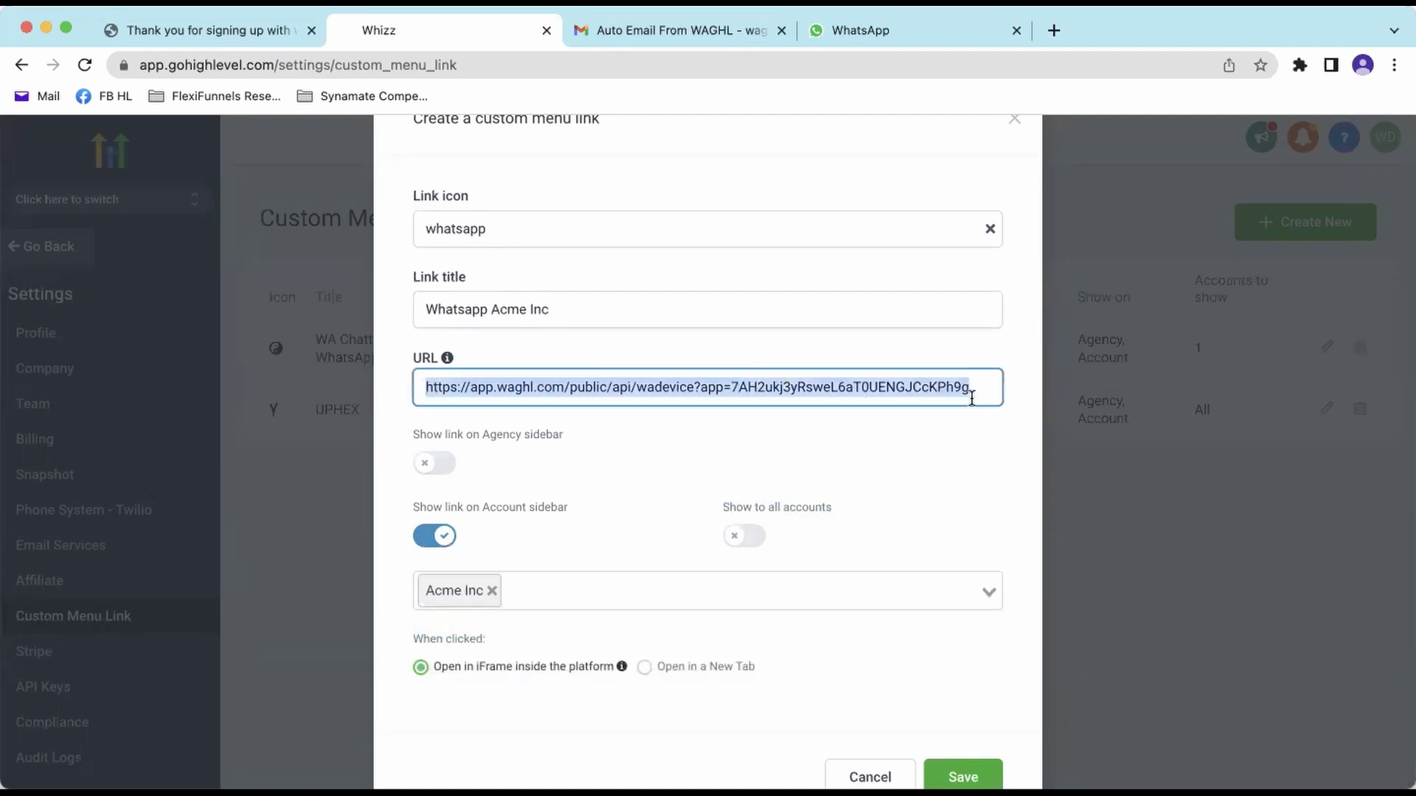
pyautogui.click(961, 465)
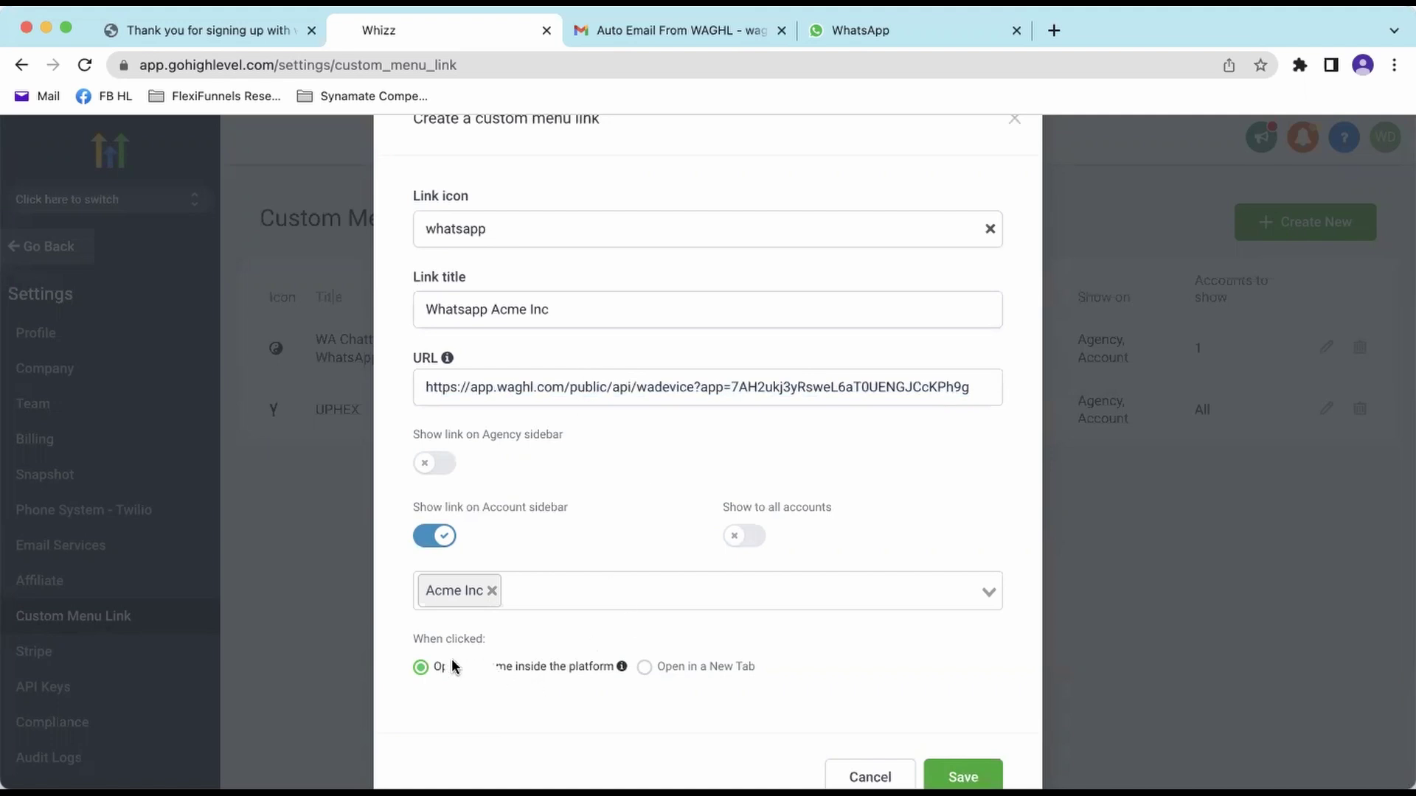
pyautogui.scroll(-2, 846, 719)
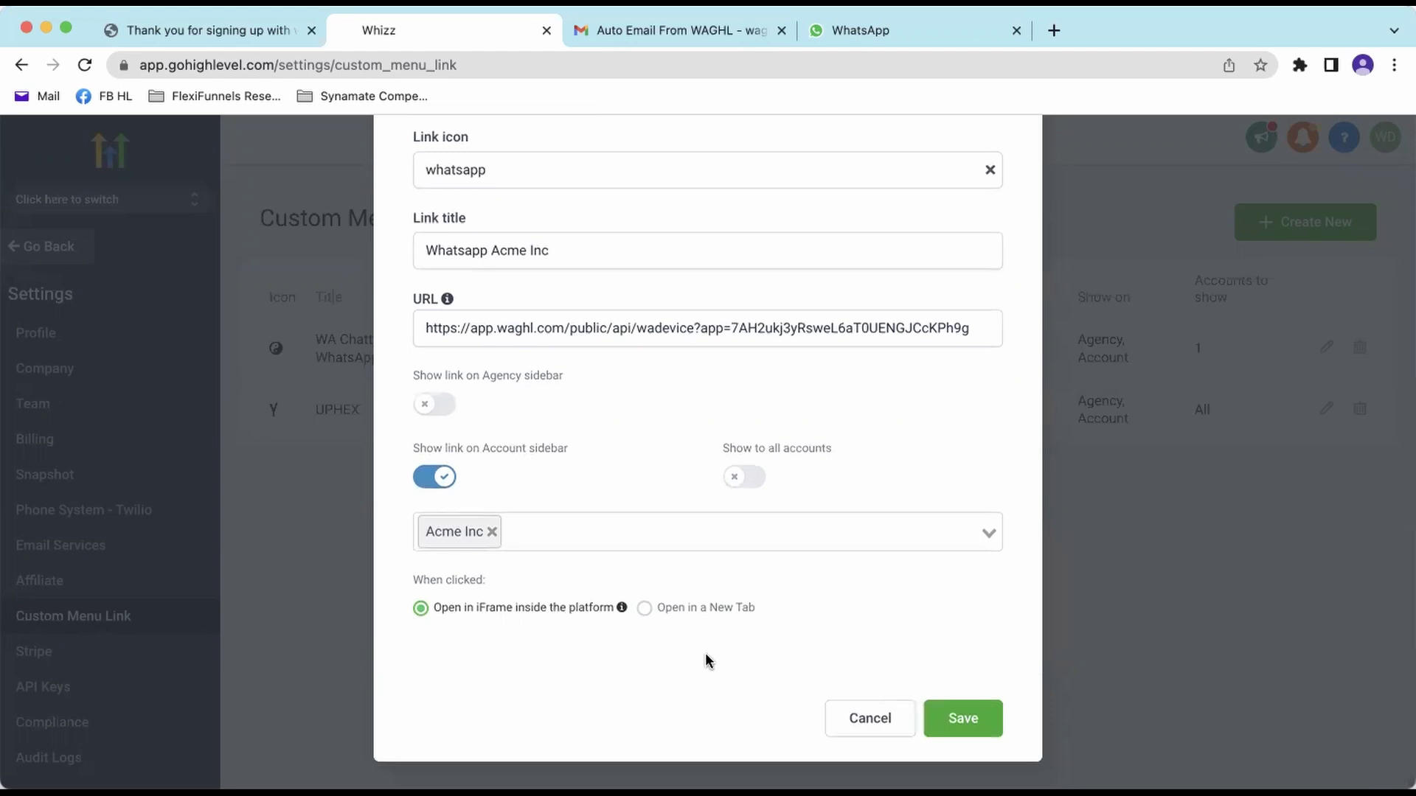
pyautogui.click(992, 721)
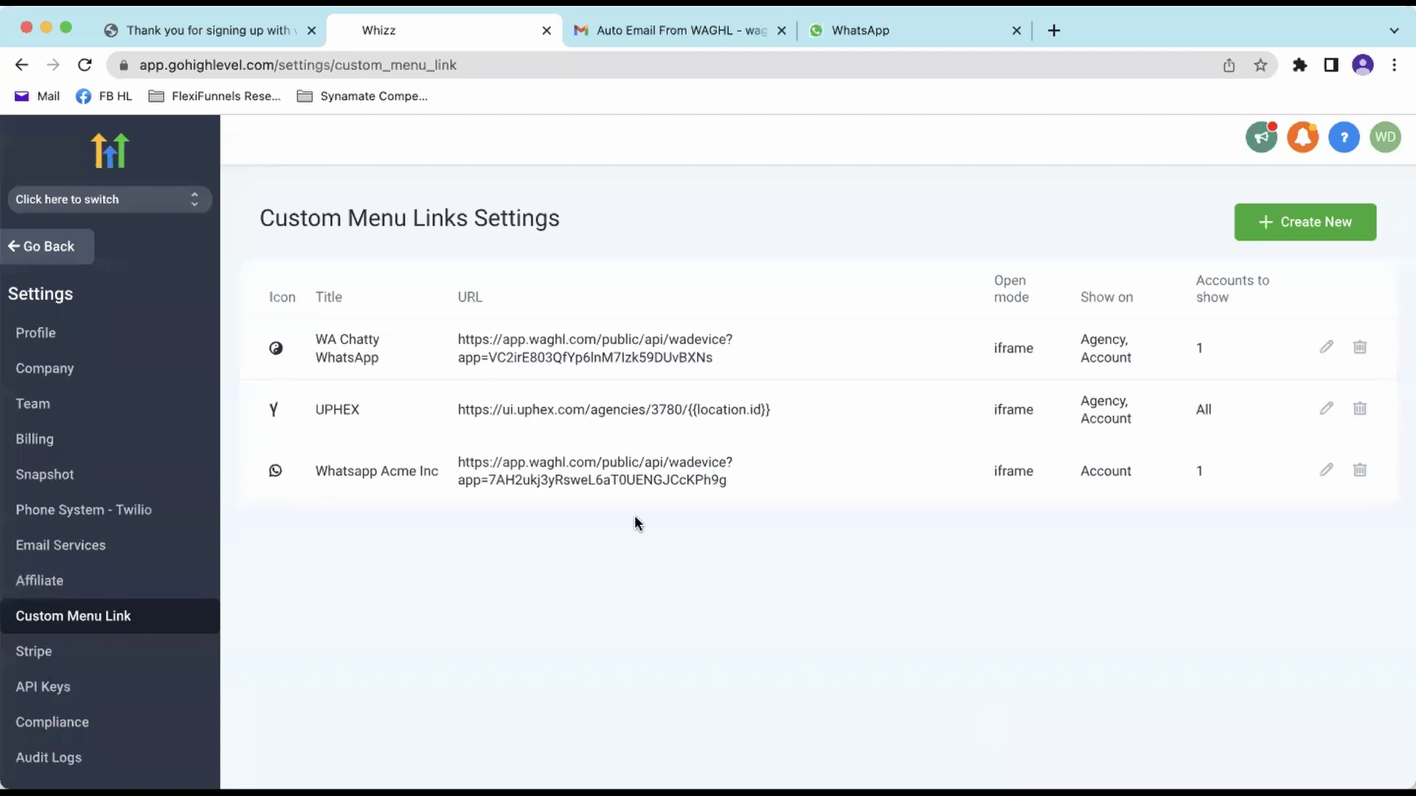
# - Switch into the Acme Inc sub-account
pyautogui.moveTo(307, 466); pyautogui.dragTo(1324, 493)
pyautogui.click(461, 472)
pyautogui.click(179, 209)
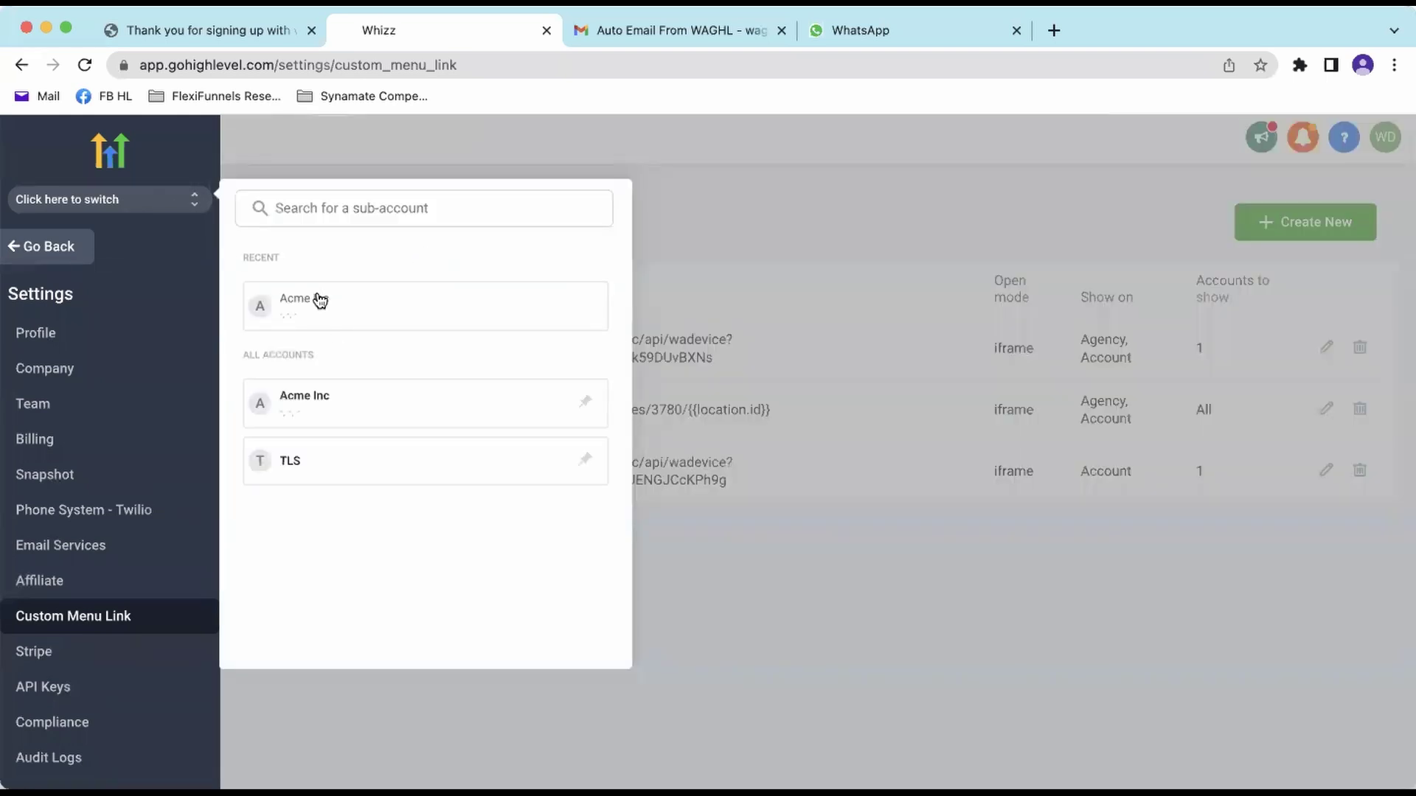
pyautogui.click(317, 298)
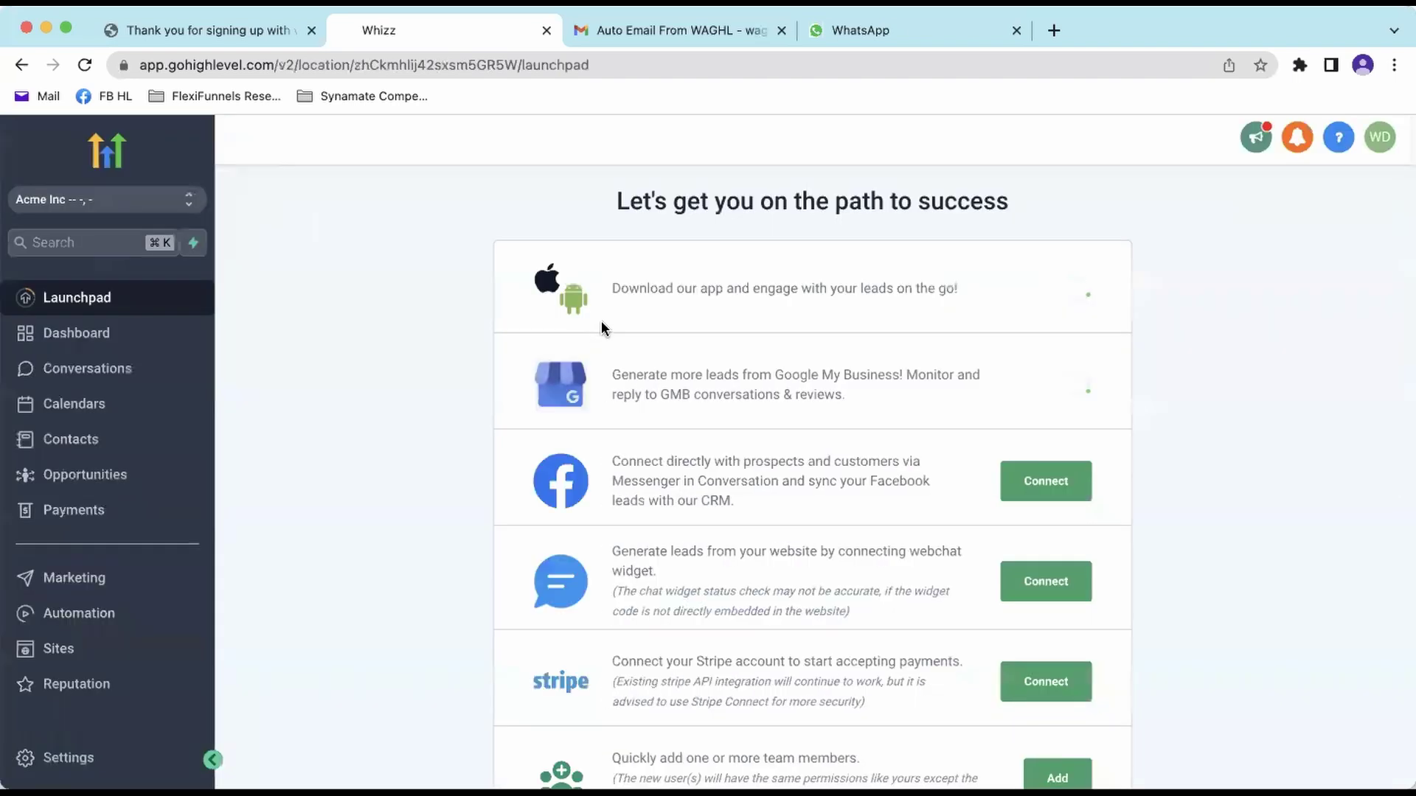
# - Open the Whatsapp Acme Inc sidebar page and ignore the phone configuration warning
pyautogui.scroll(-3, 129, 516)
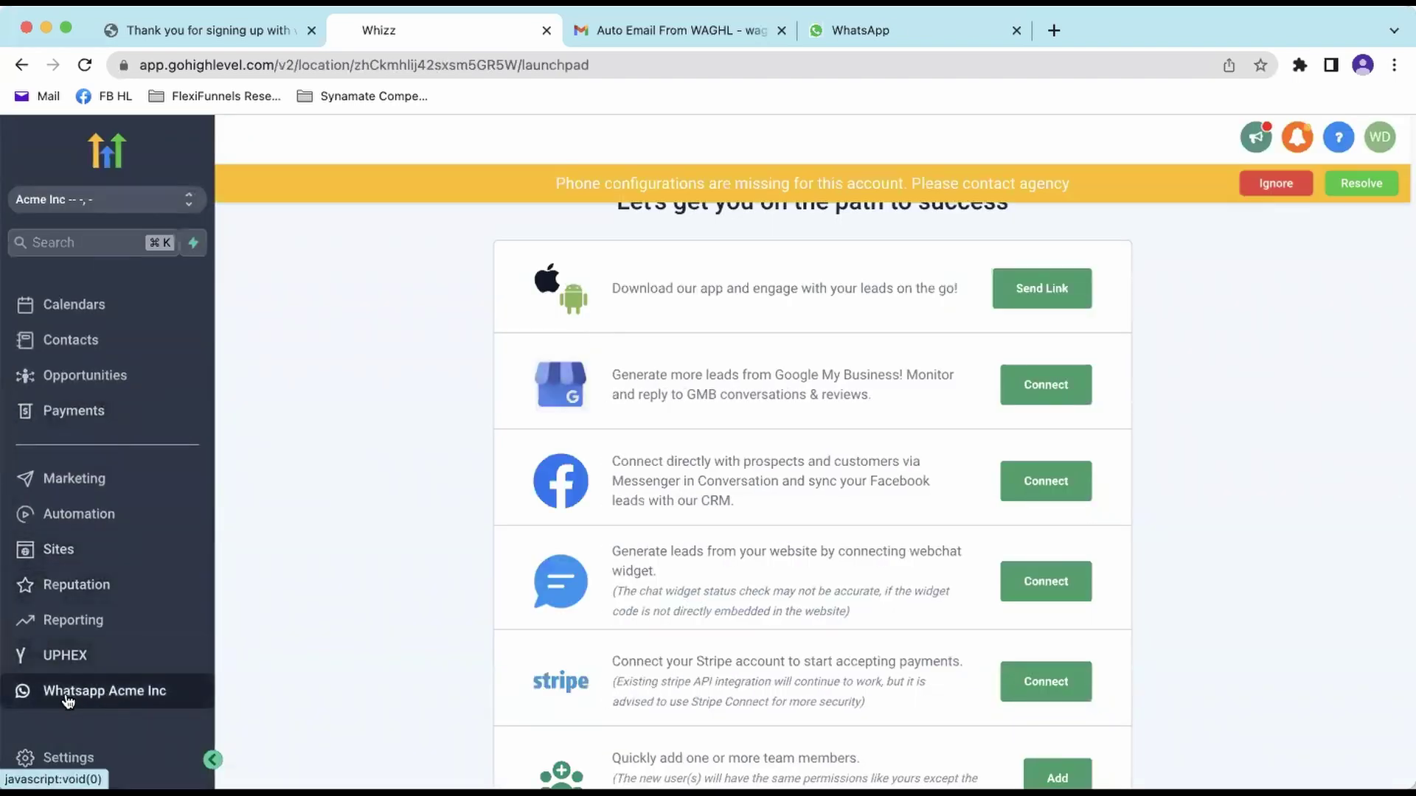
pyautogui.click(115, 693)
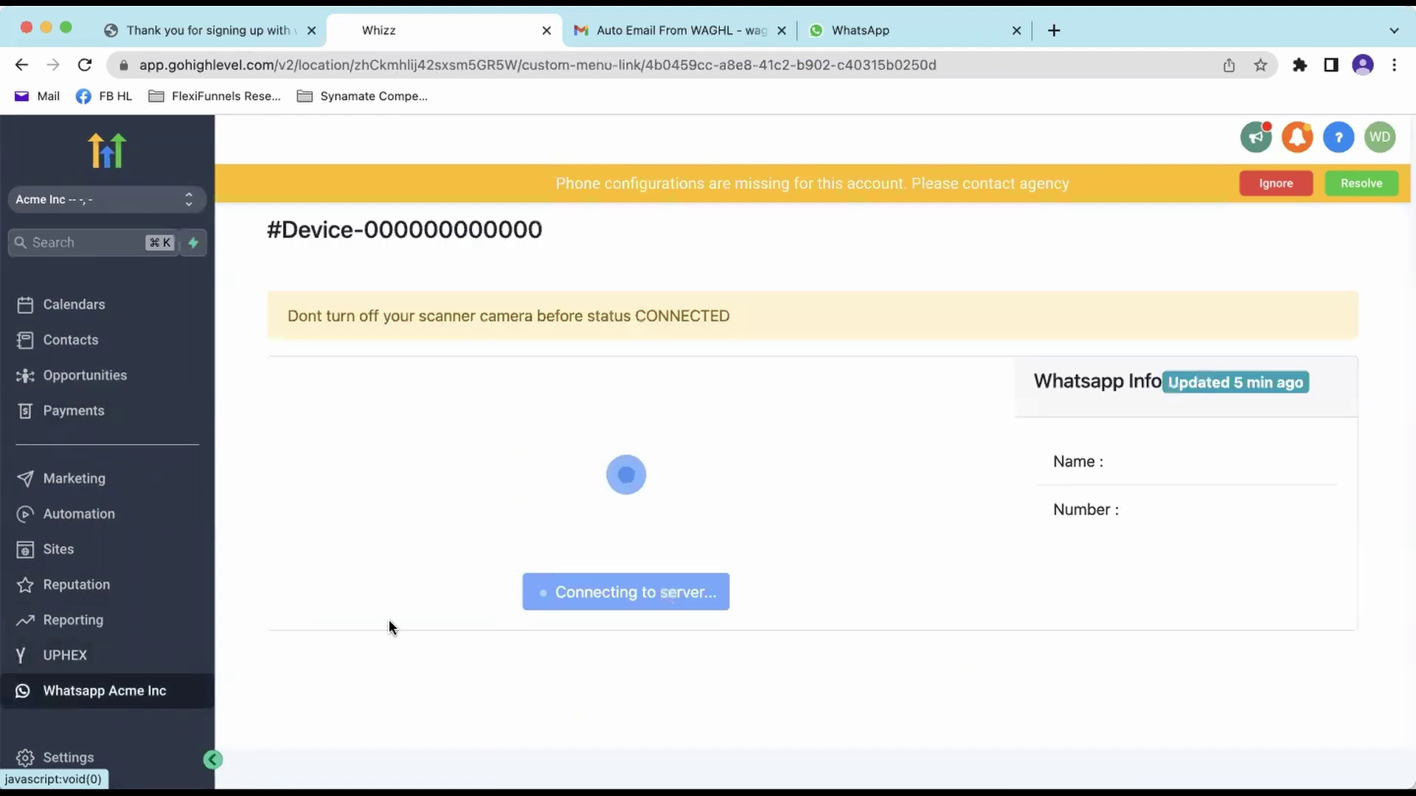
pyautogui.click(1263, 190)
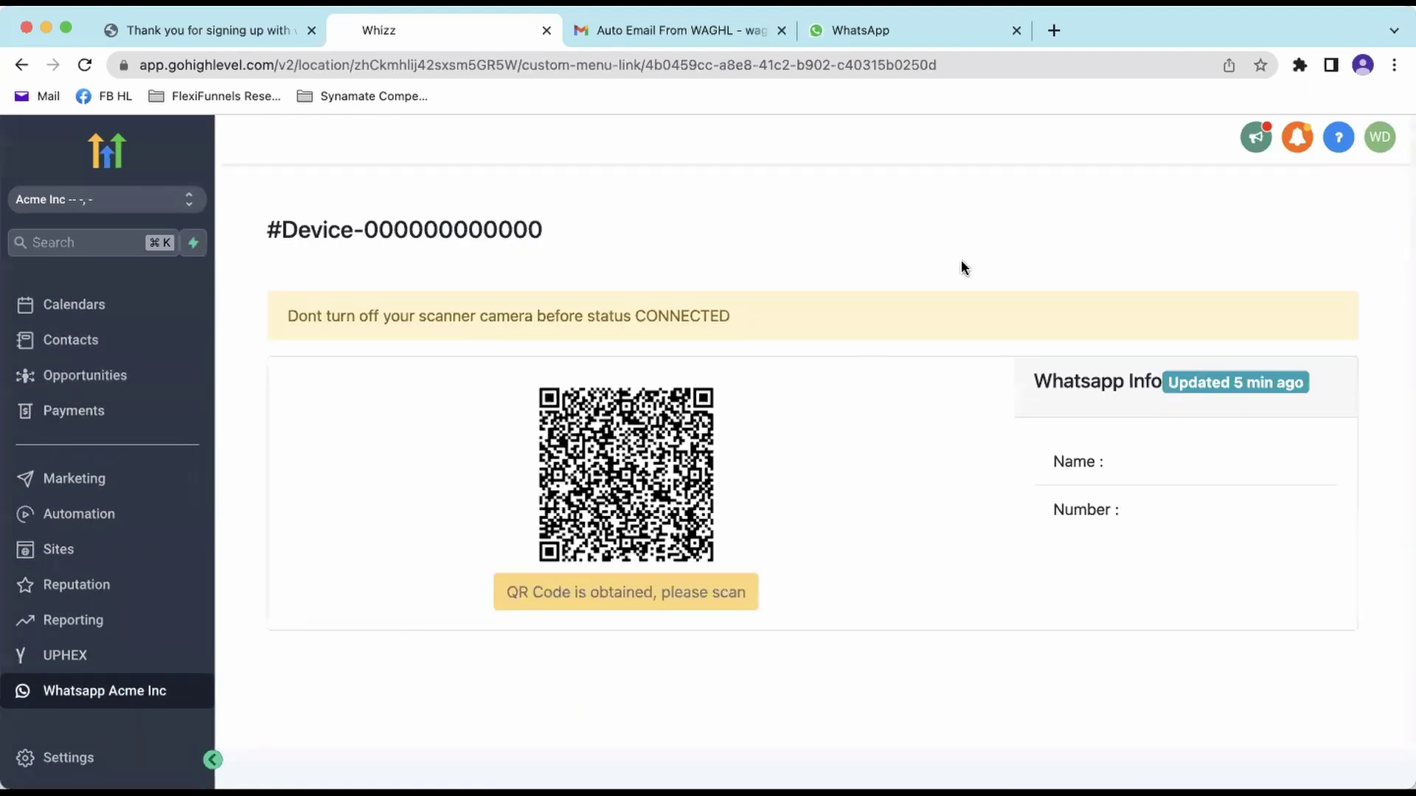
pyautogui.moveTo(267, 233); pyautogui.dragTo(564, 232)
# - Check the Business Phone field in Settings > Business Profile, then go back
pyautogui.click(565, 231)
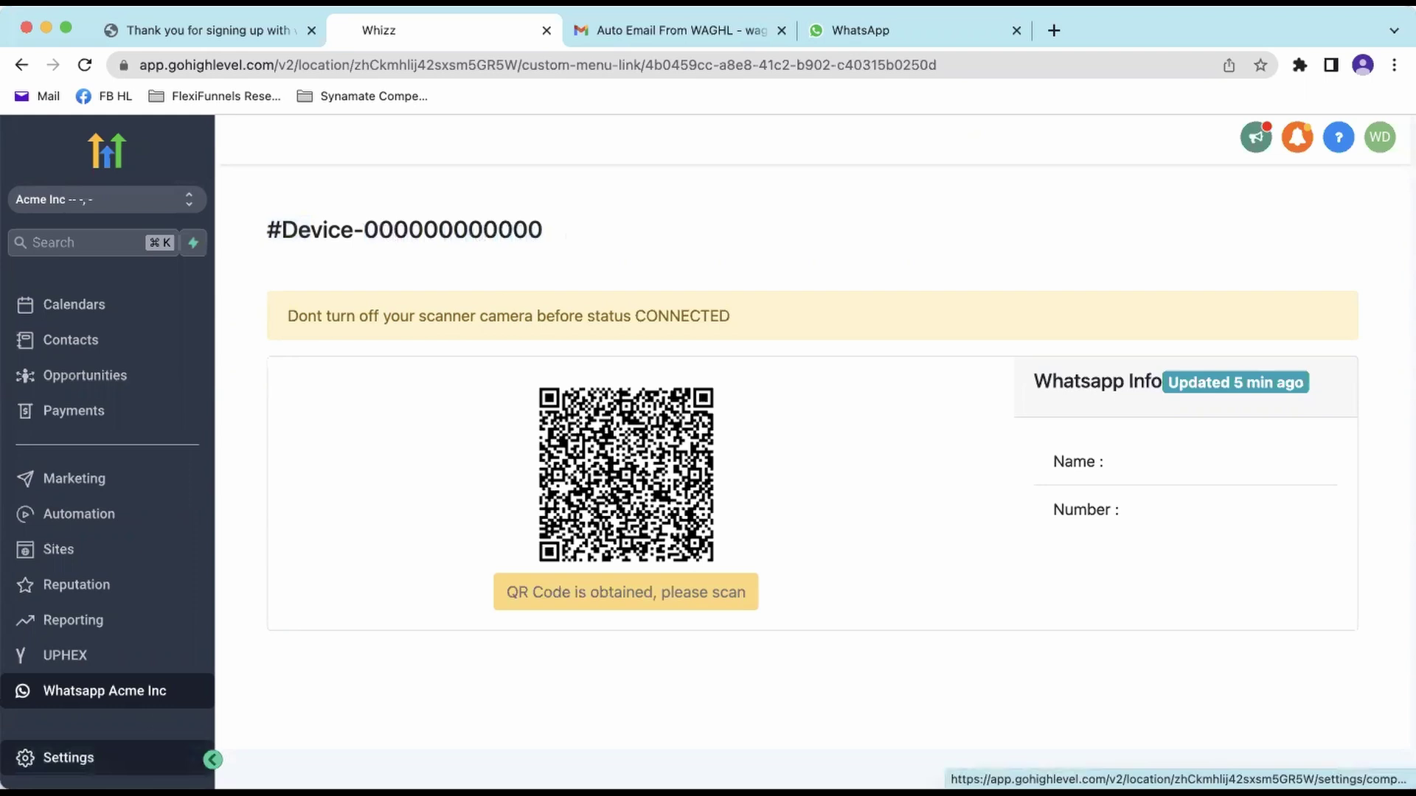
pyautogui.click(68, 758)
pyautogui.scroll(-5, 726, 446)
pyautogui.moveTo(527, 391); pyautogui.dragTo(571, 418)
pyautogui.click(669, 389)
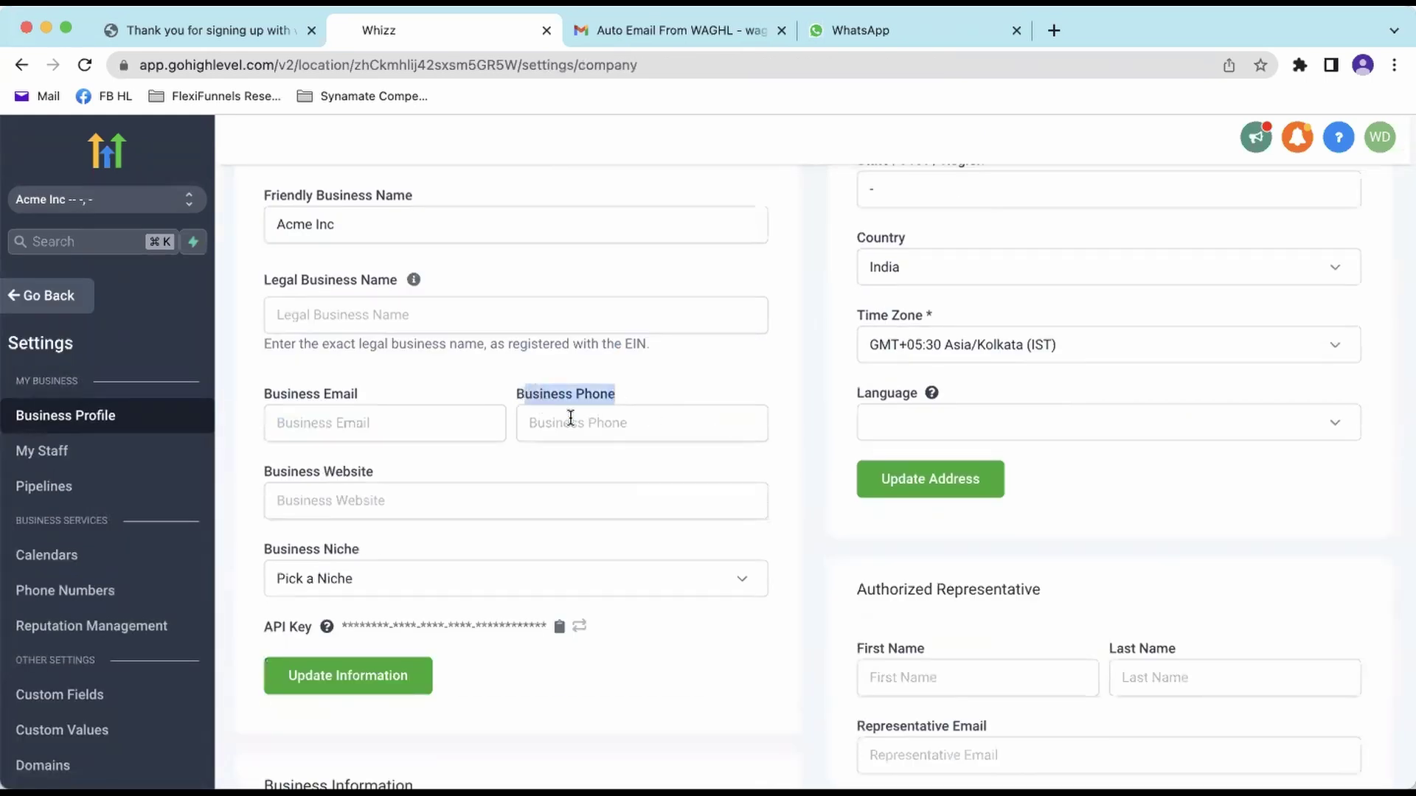
pyautogui.click(579, 431)
pyautogui.click(87, 304)
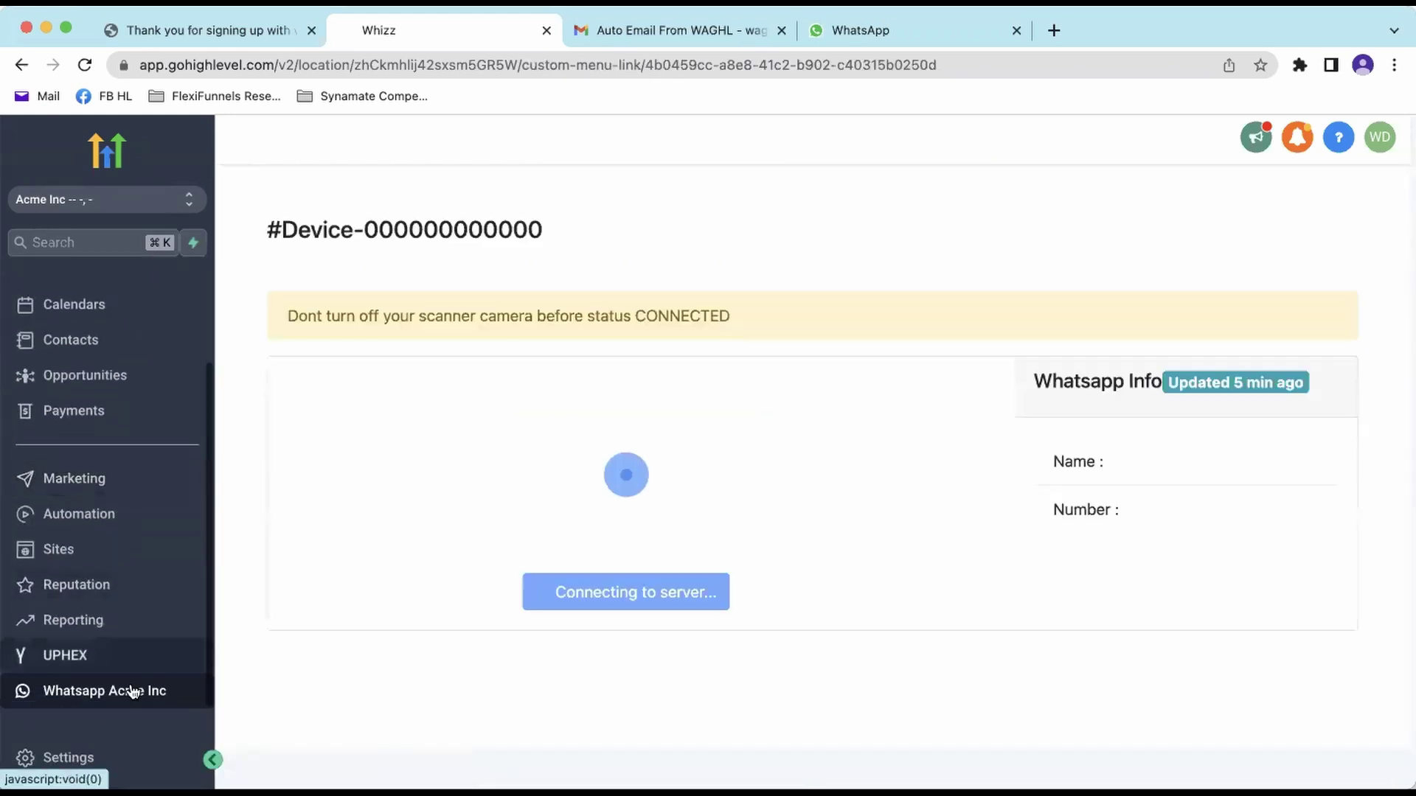
# - Reopen Whatsapp Acme Inc until the heading shows the WhatsApp device number
pyautogui.moveTo(365, 230); pyautogui.dragTo(618, 236)
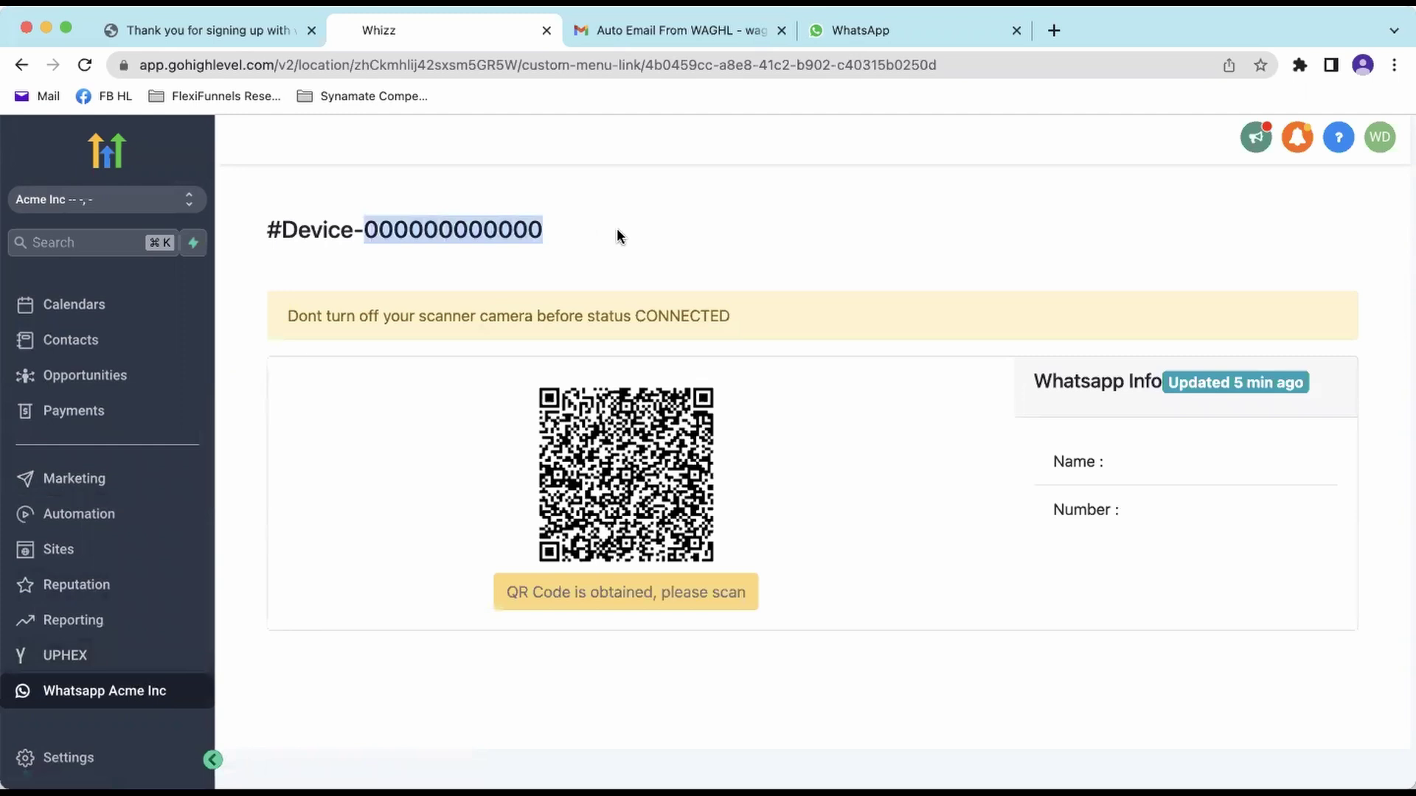
pyautogui.moveTo(359, 235); pyautogui.dragTo(354, 233)
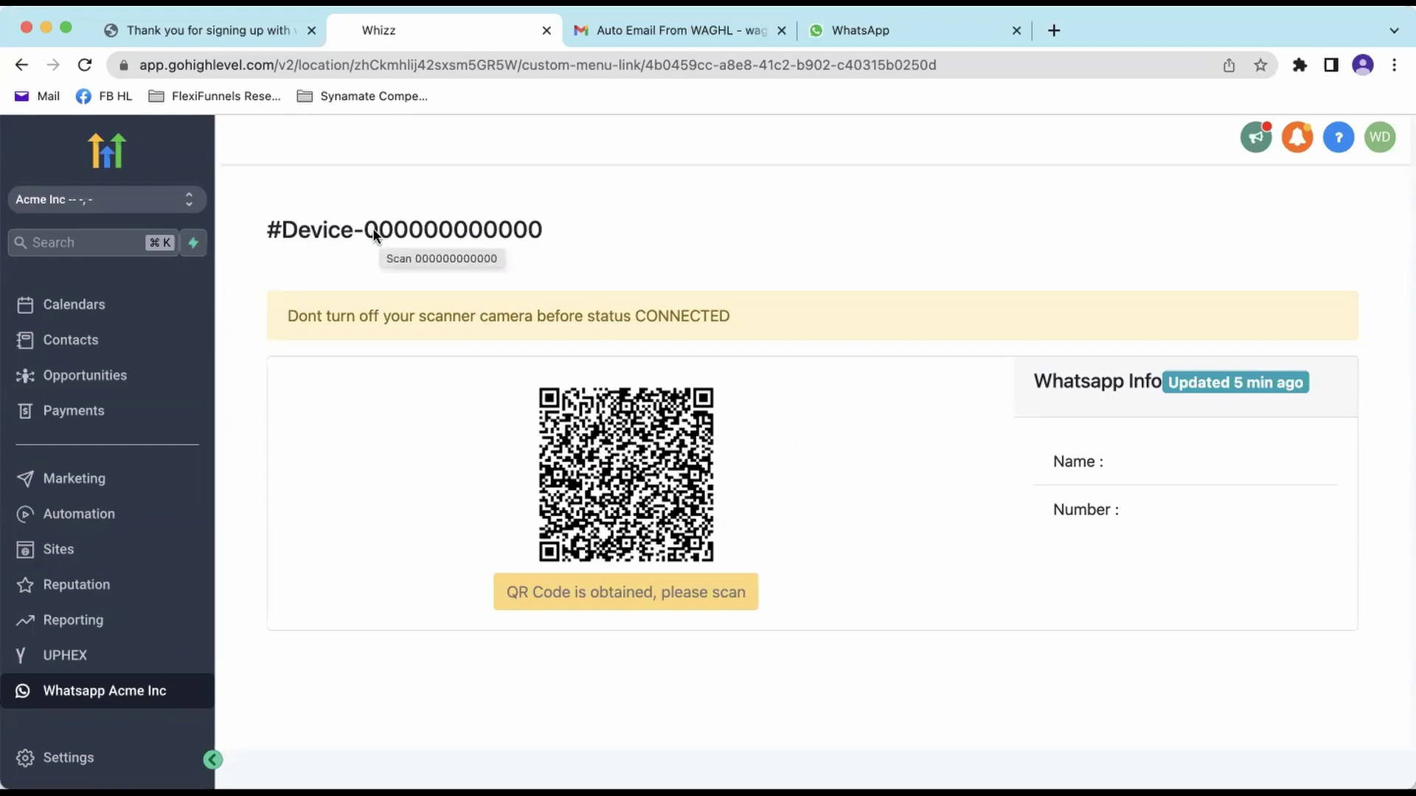
pyautogui.moveTo(365, 230); pyautogui.dragTo(562, 241)
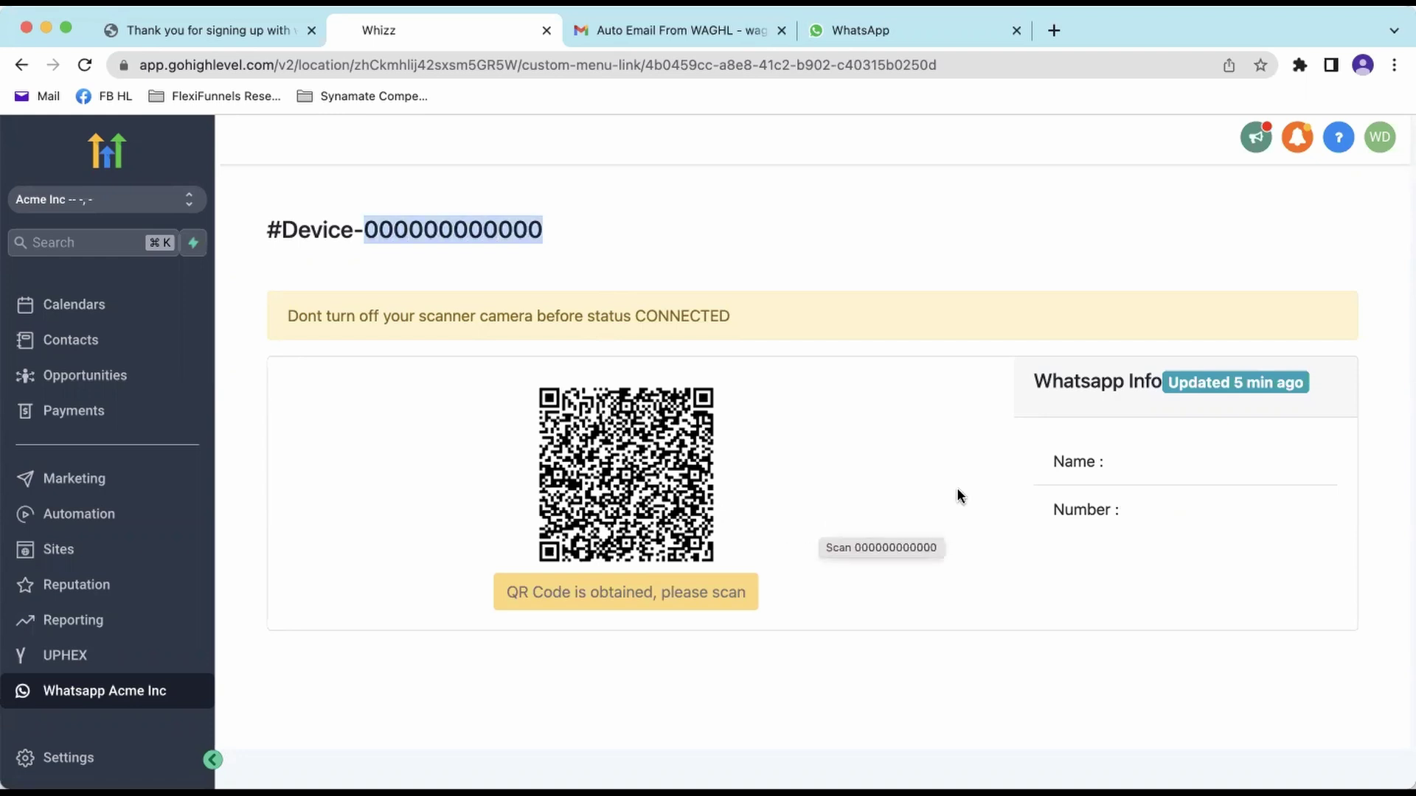
pyautogui.click(953, 248)
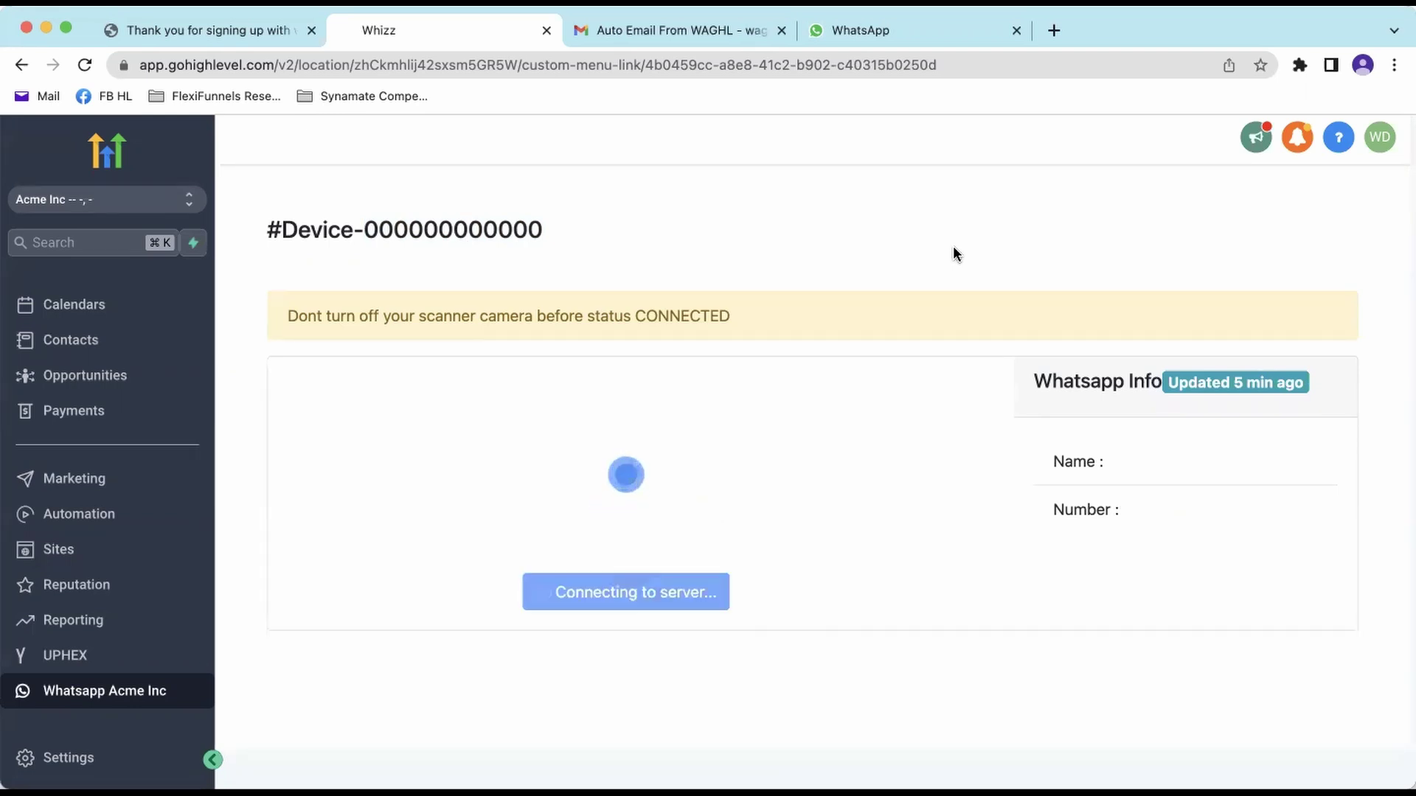
pyautogui.moveTo(364, 231); pyautogui.dragTo(532, 231)
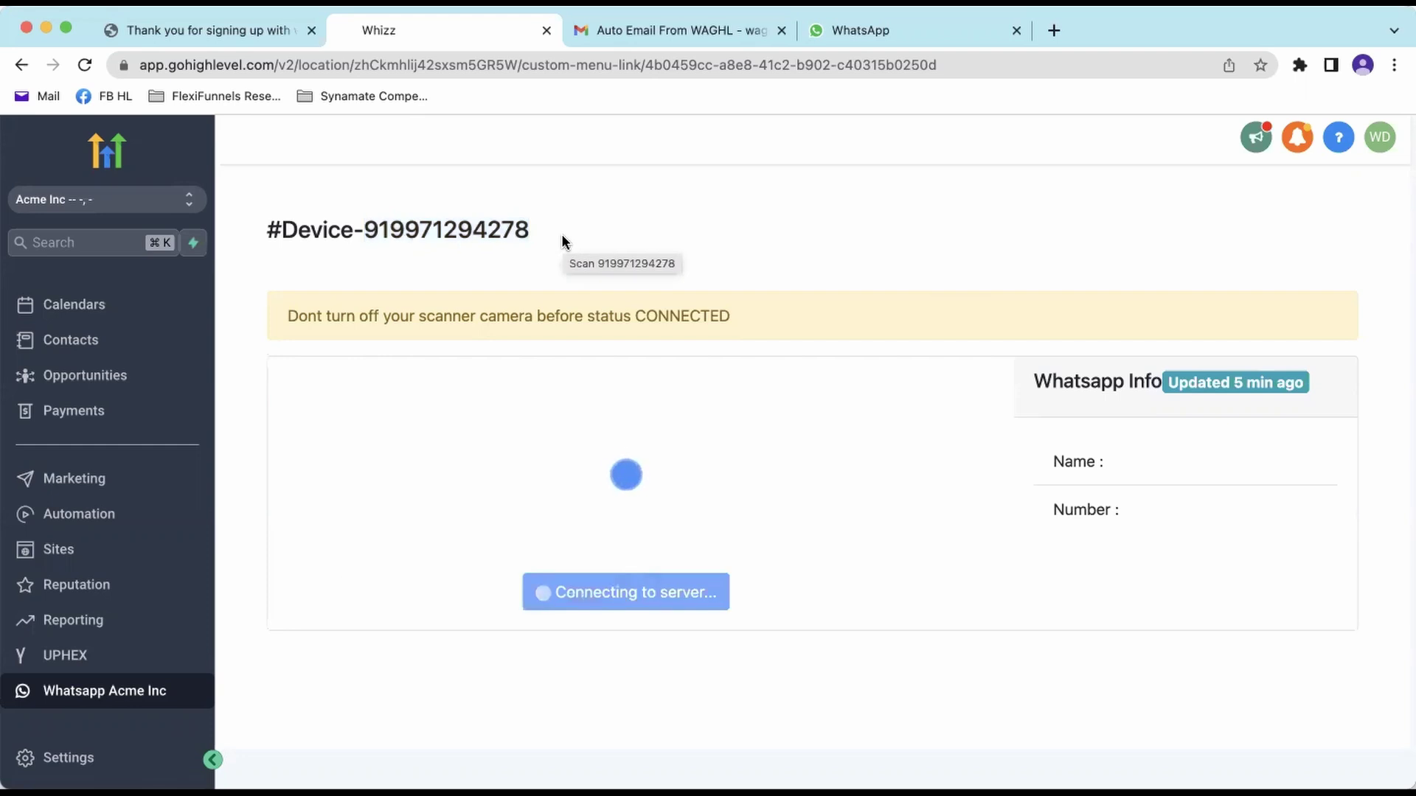
pyautogui.moveTo(560, 233); pyautogui.dragTo(360, 228)
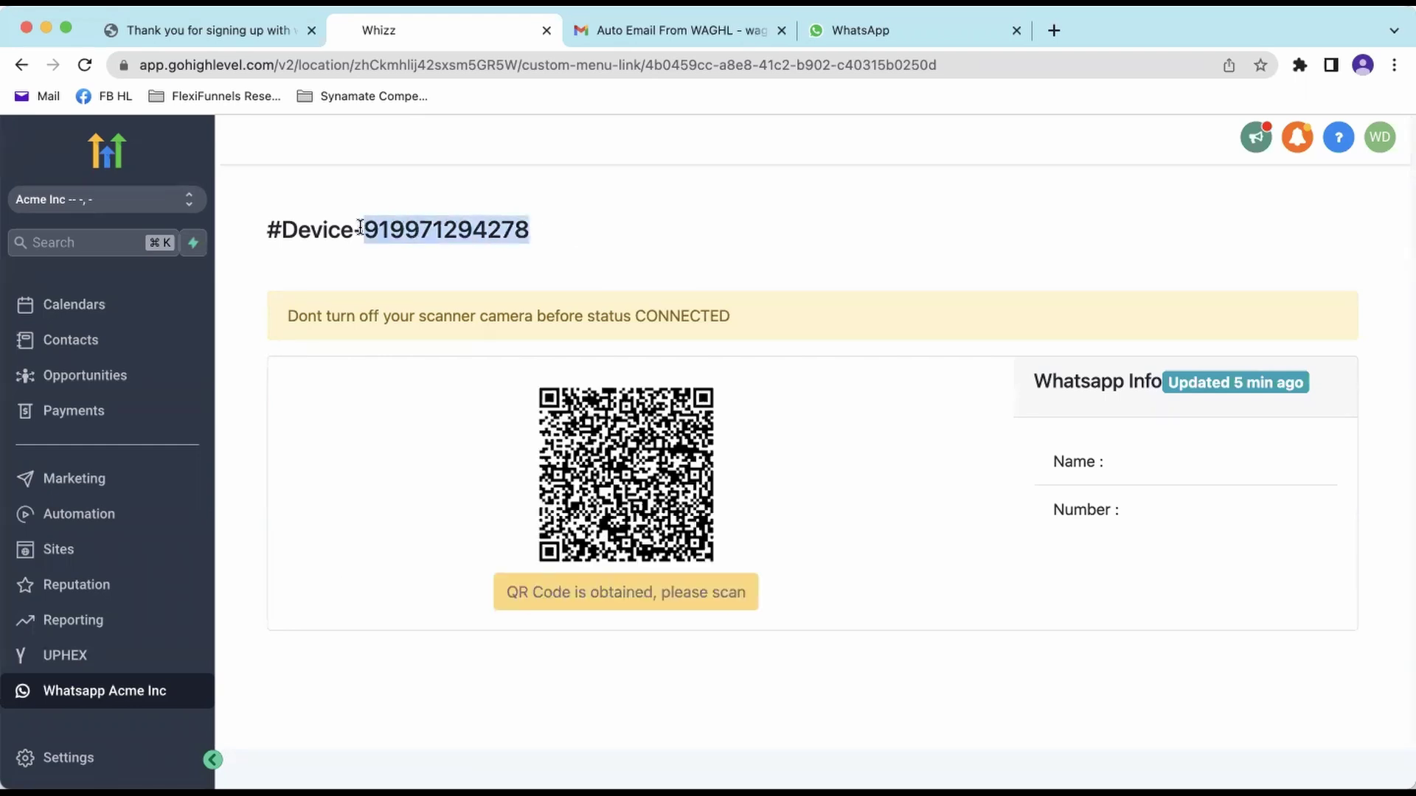
# - Refresh Whatsapp Acme Inc and confirm Connected status with the account name and number
pyautogui.click(676, 208)
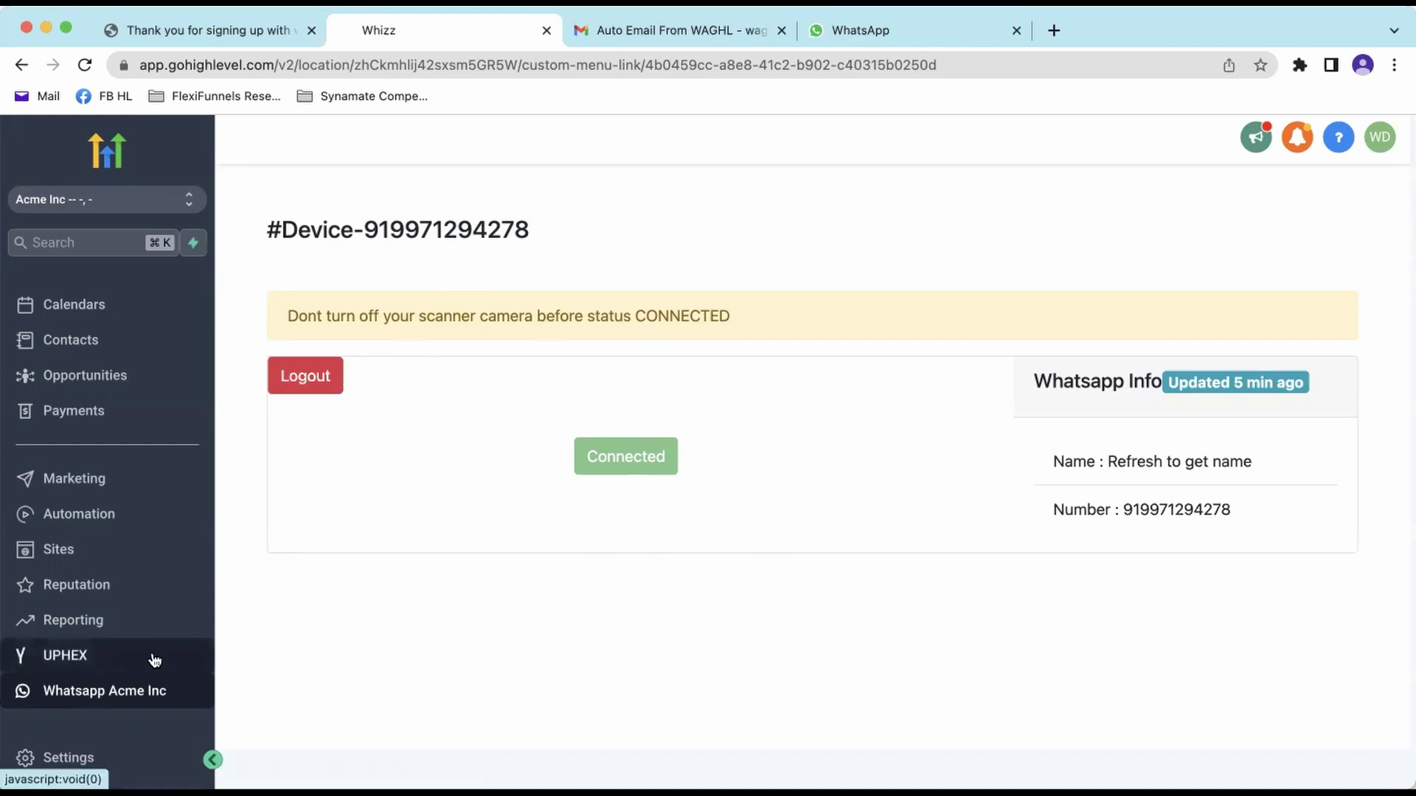
pyautogui.click(151, 627)
pyautogui.click(158, 696)
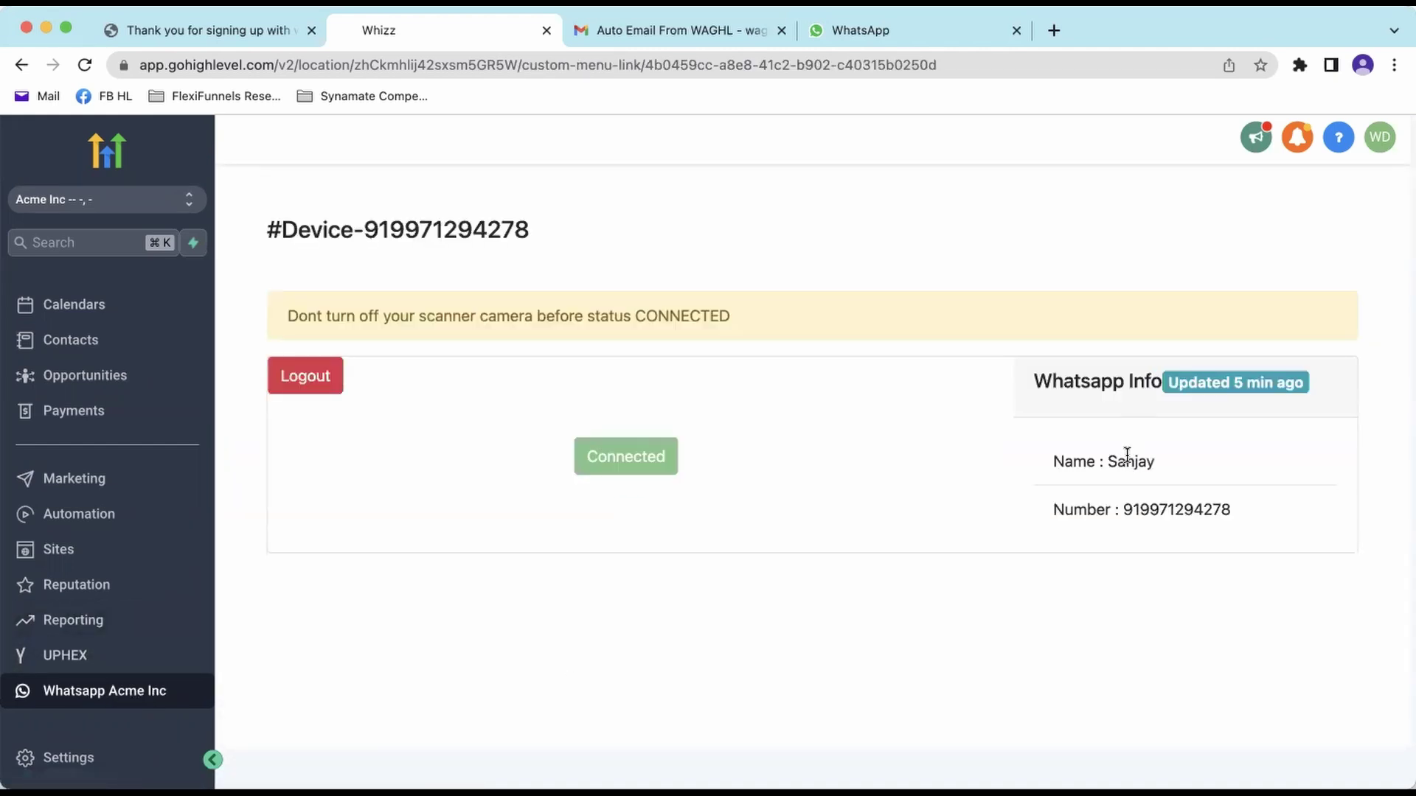
pyautogui.moveTo(1106, 461); pyautogui.dragTo(1205, 468)
pyautogui.click(1277, 511)
pyautogui.moveTo(1276, 510); pyautogui.dragTo(1069, 461)
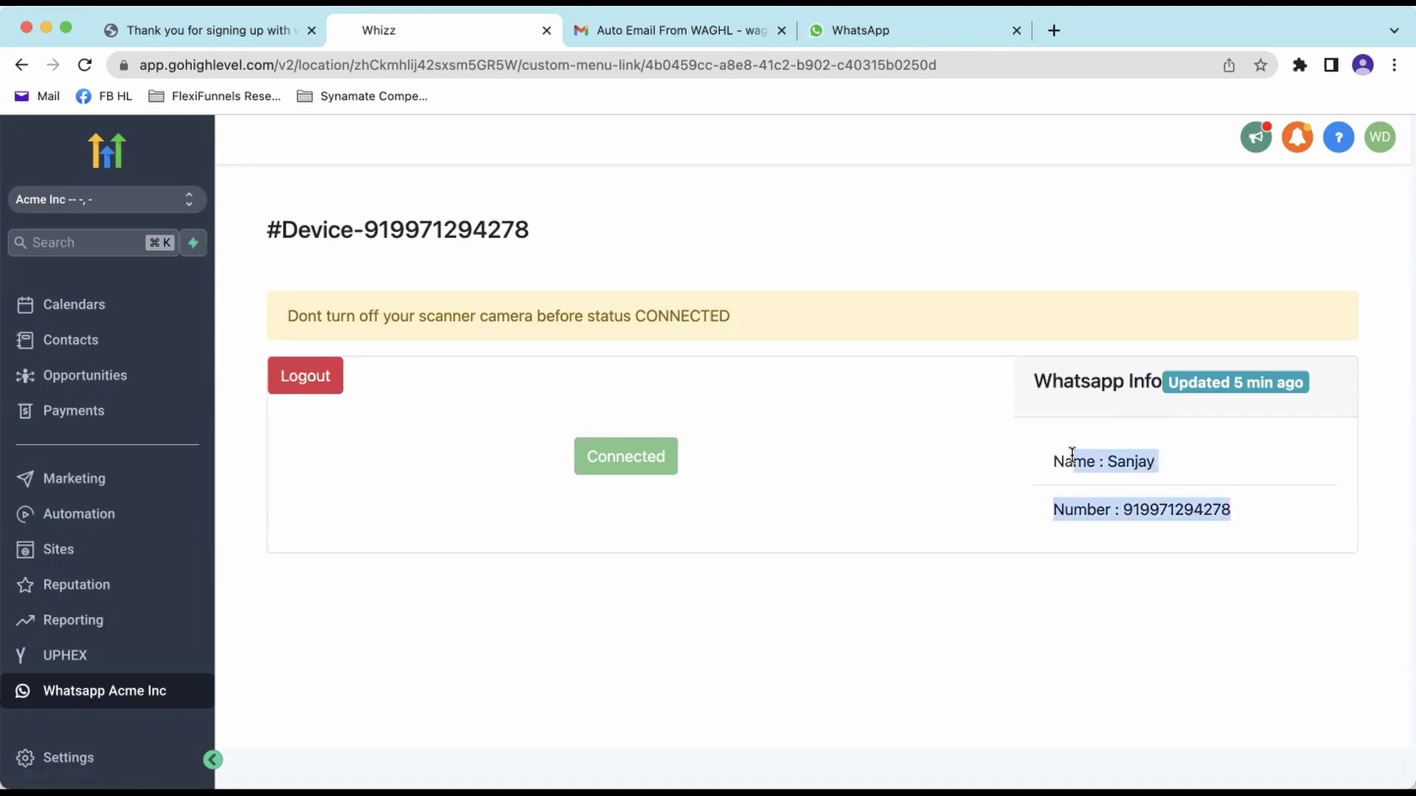
pyautogui.click(1056, 521)
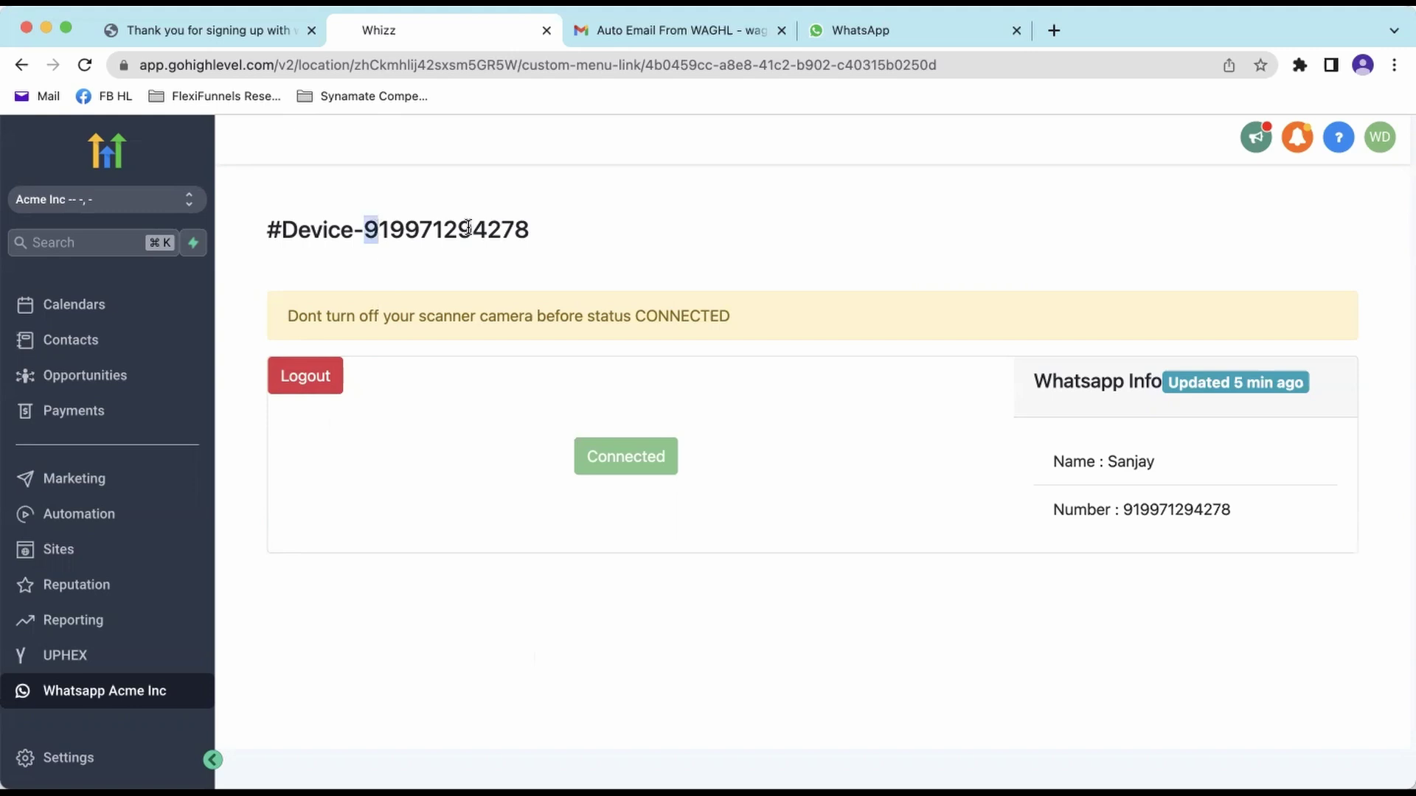
pyautogui.moveTo(365, 230); pyautogui.dragTo(575, 237)
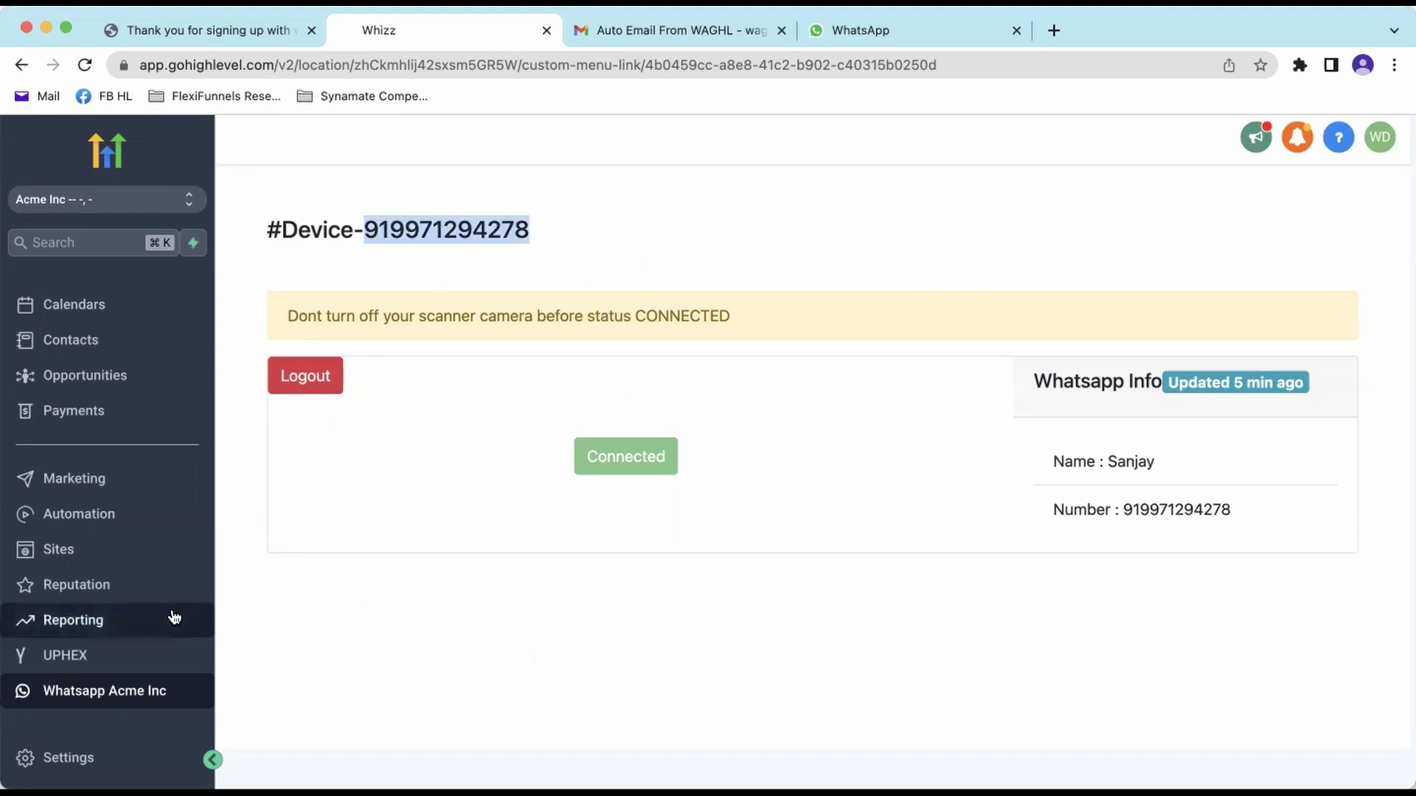
pyautogui.moveTo(365, 224); pyautogui.dragTo(534, 239)
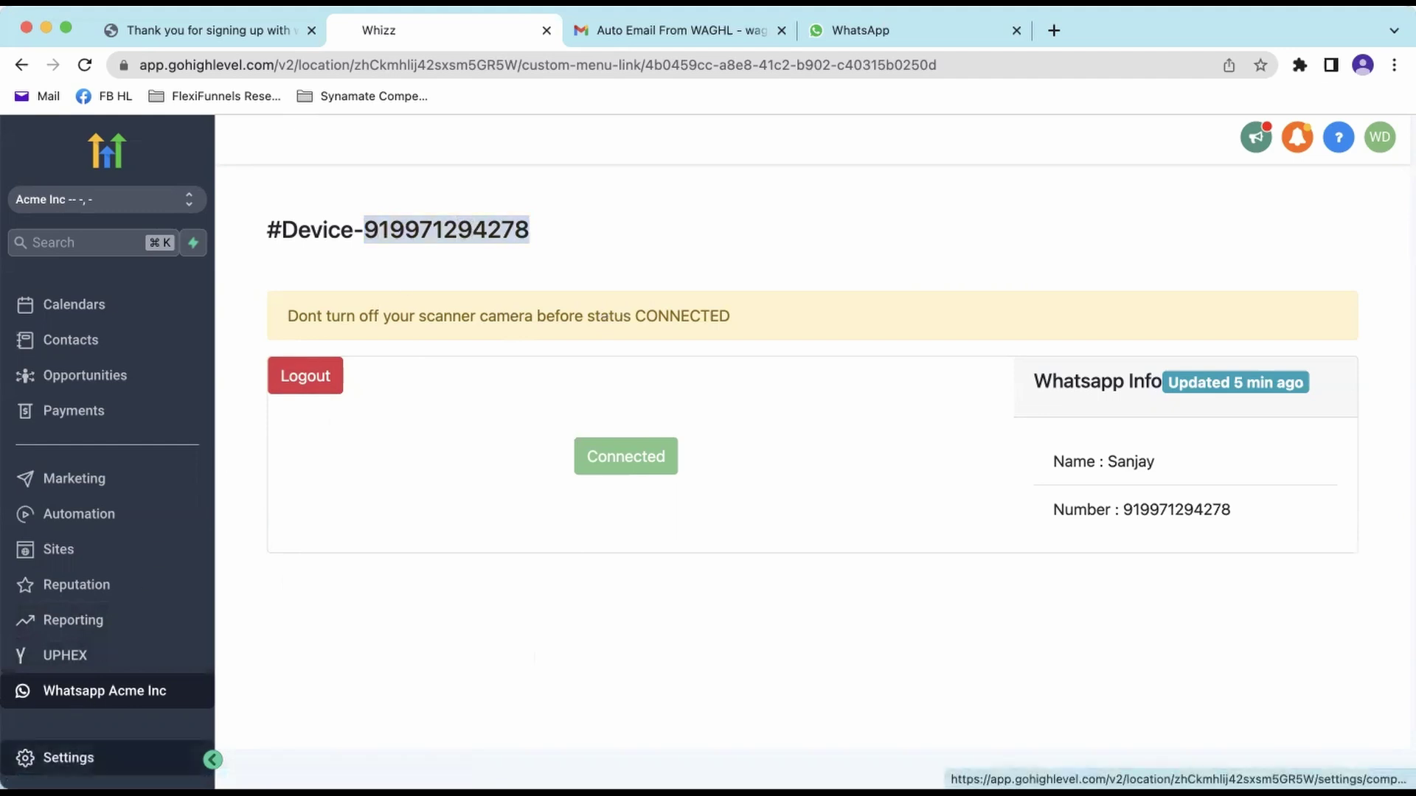
# - In Settings > Phone Numbers, select WhatsApp Gateway under SMS Providers and save
pyautogui.click(68, 757)
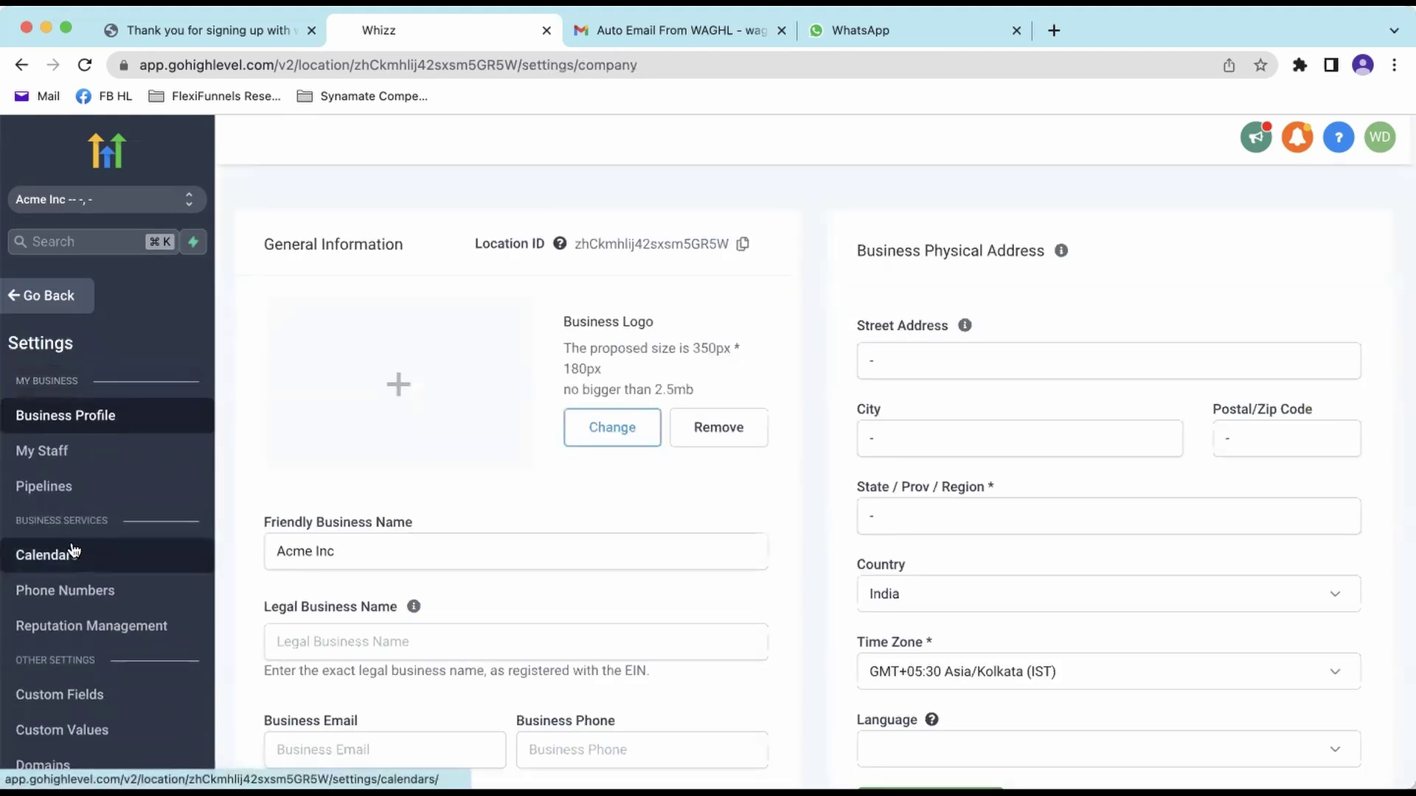
pyautogui.scroll(-1, 74, 549)
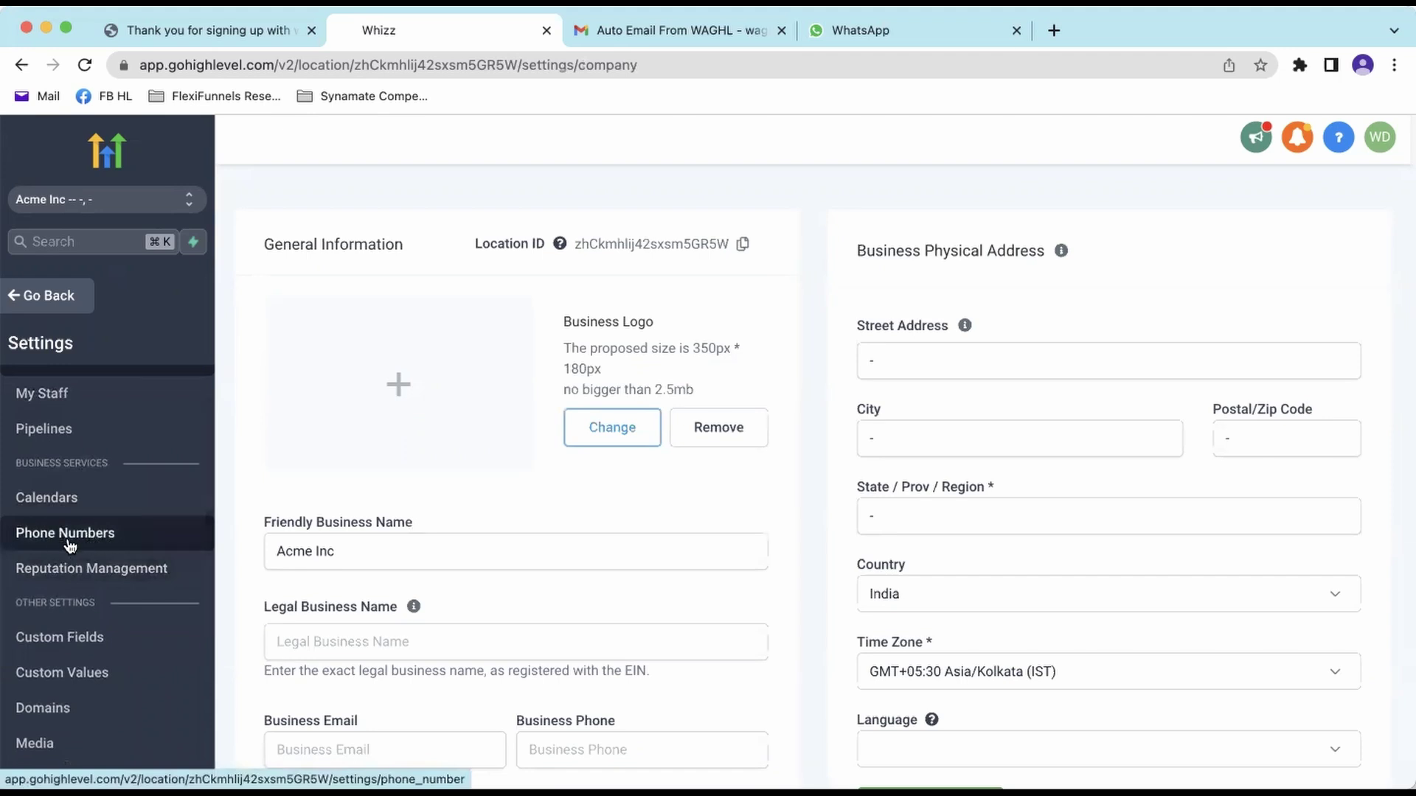
pyautogui.click(75, 541)
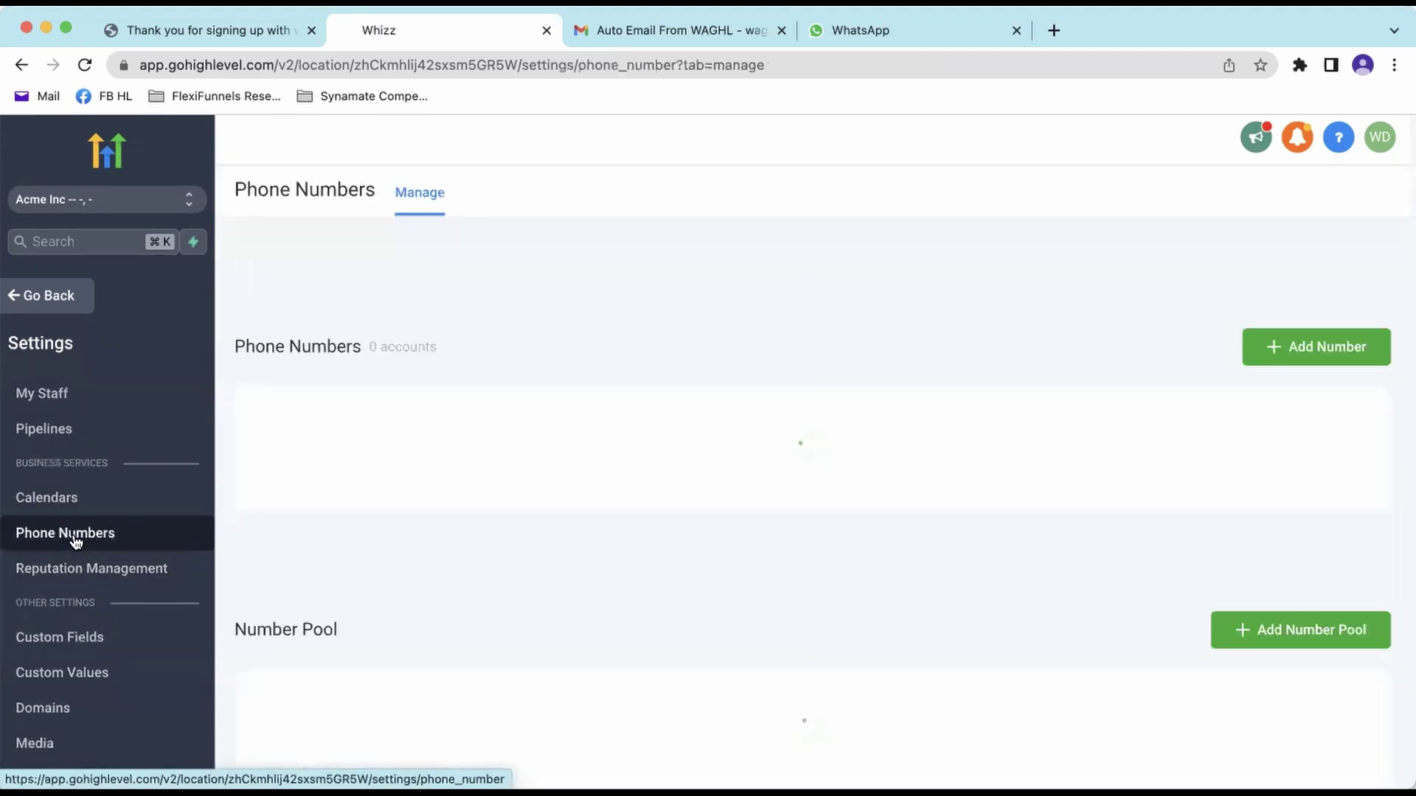
pyautogui.moveTo(625, 389); pyautogui.dragTo(720, 401)
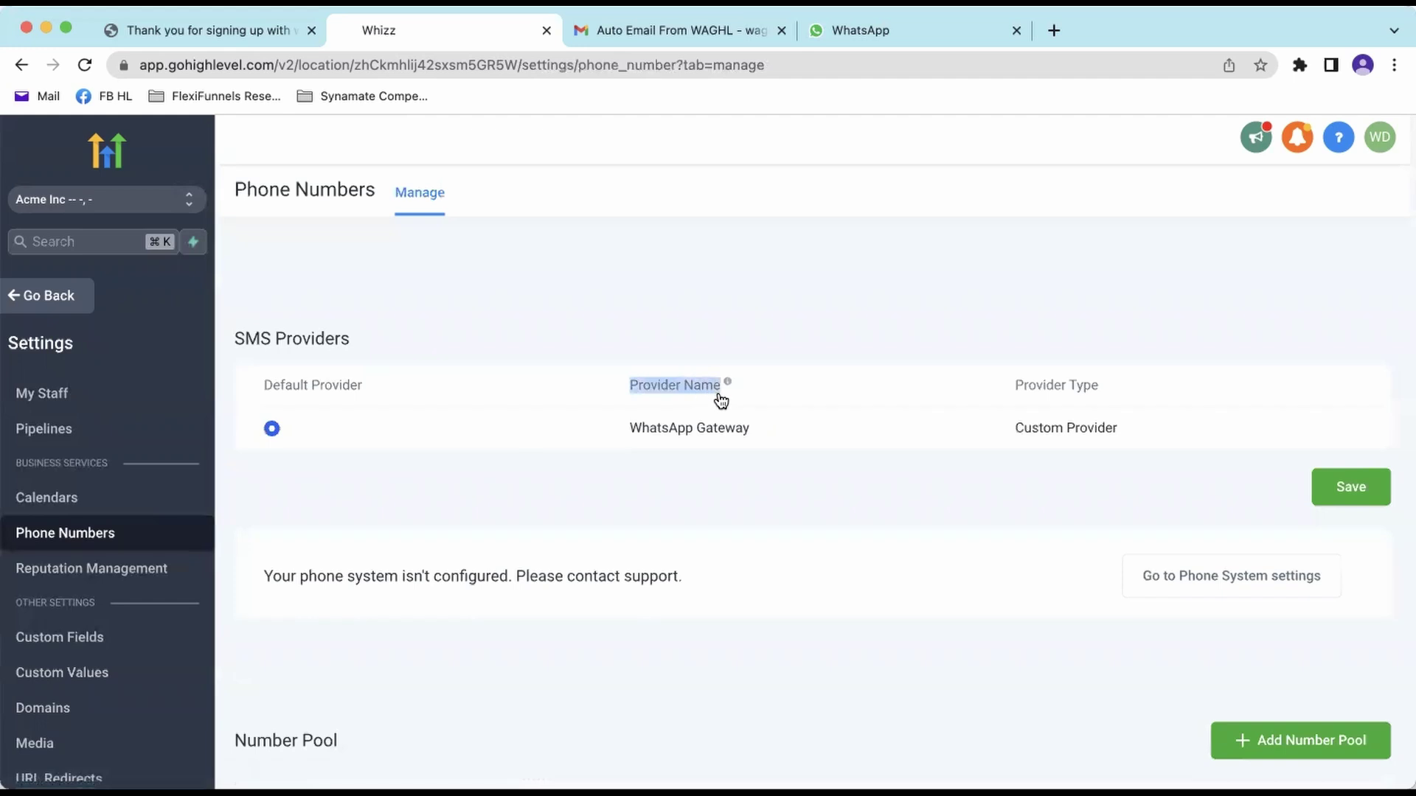
pyautogui.click(786, 513)
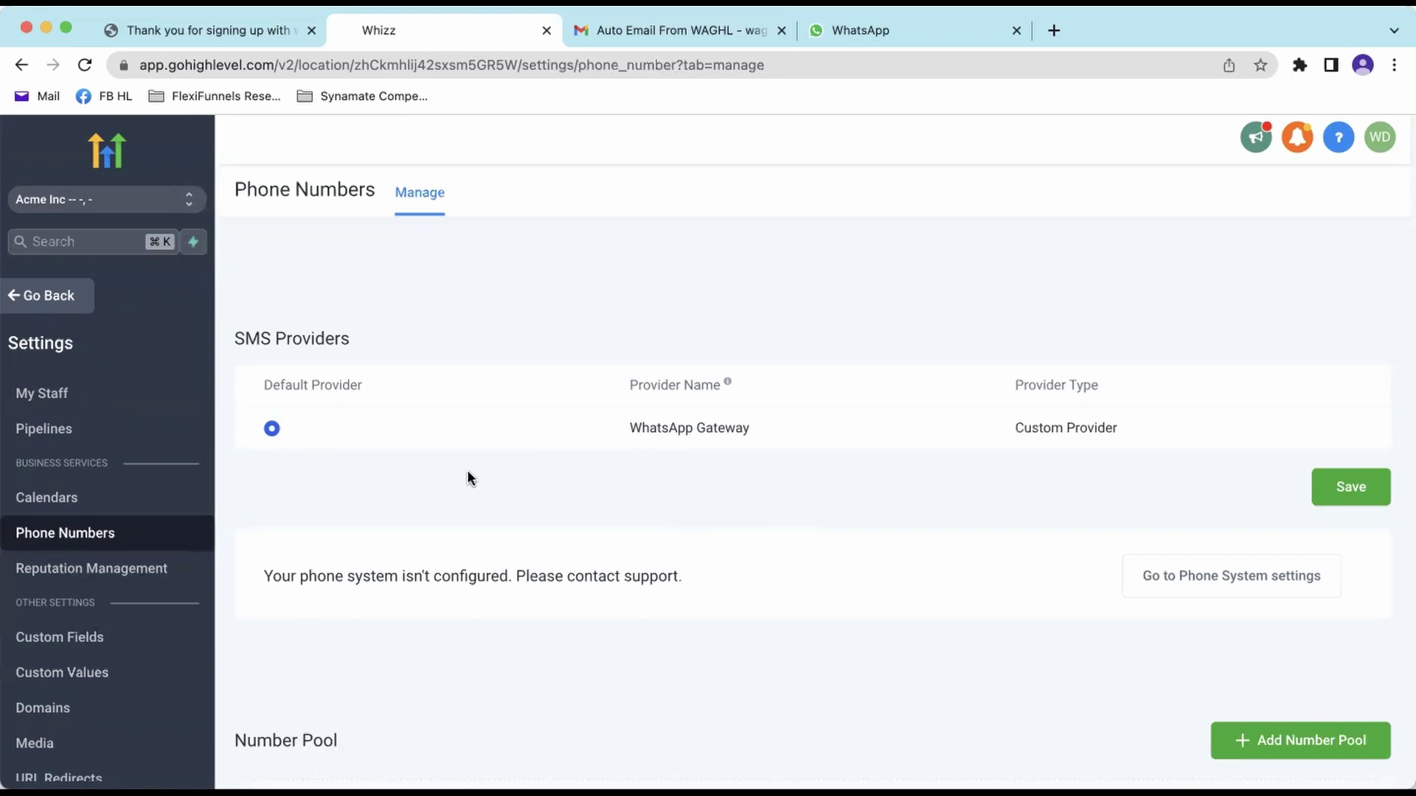
pyautogui.click(270, 431)
pyautogui.click(1355, 487)
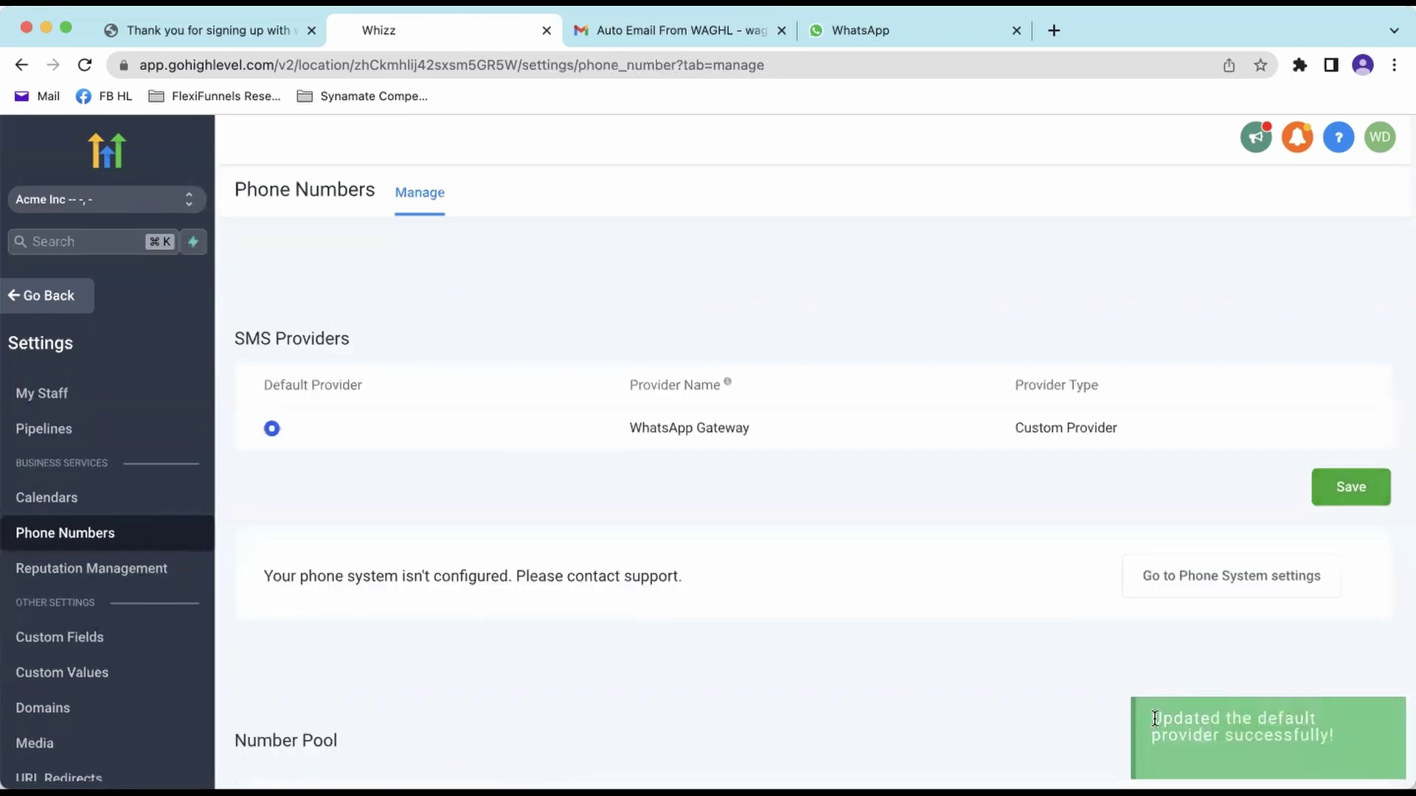
pyautogui.moveTo(1153, 719); pyautogui.dragTo(1354, 745)
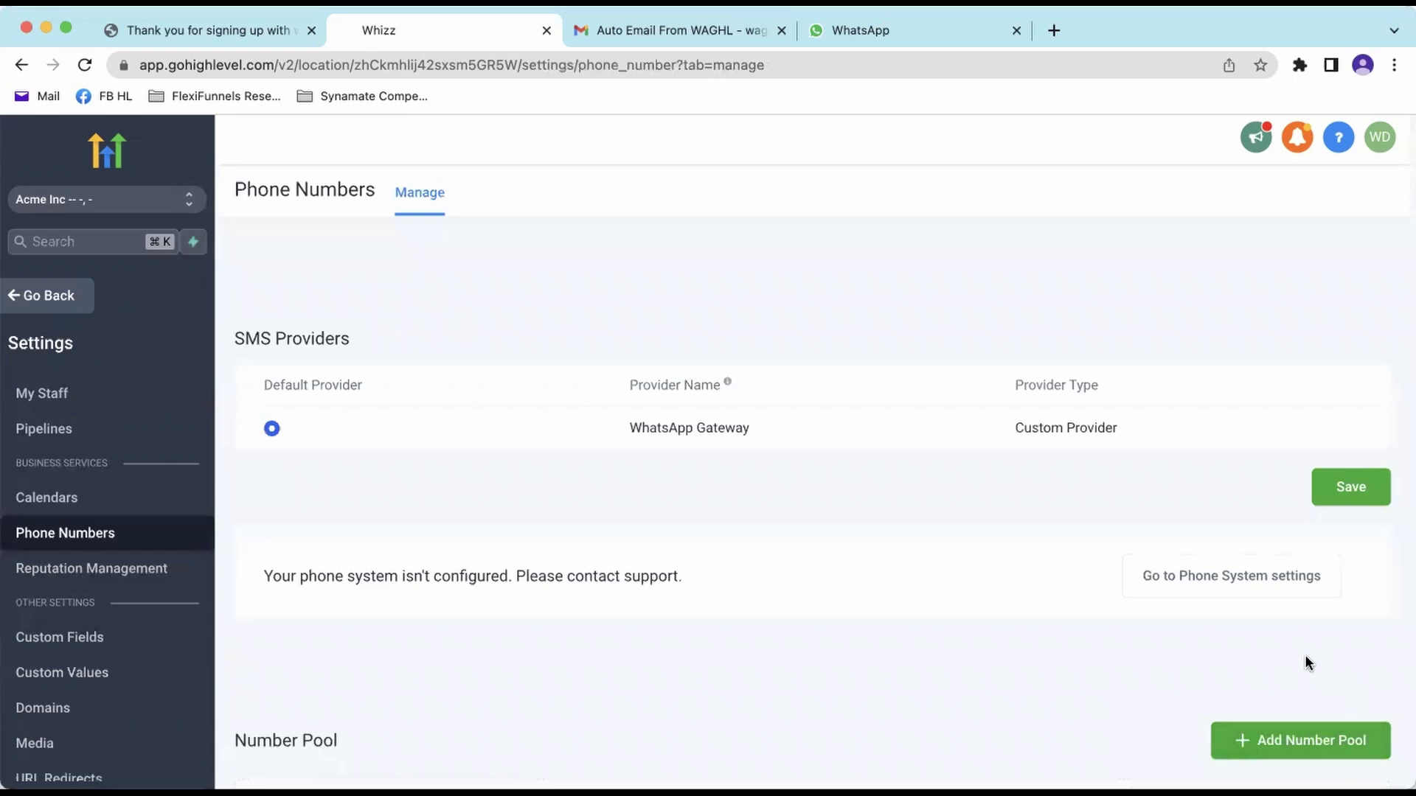
pyautogui.click(1339, 485)
# - Return to the main menu and start adding a contact from the Contacts list
pyautogui.click(71, 297)
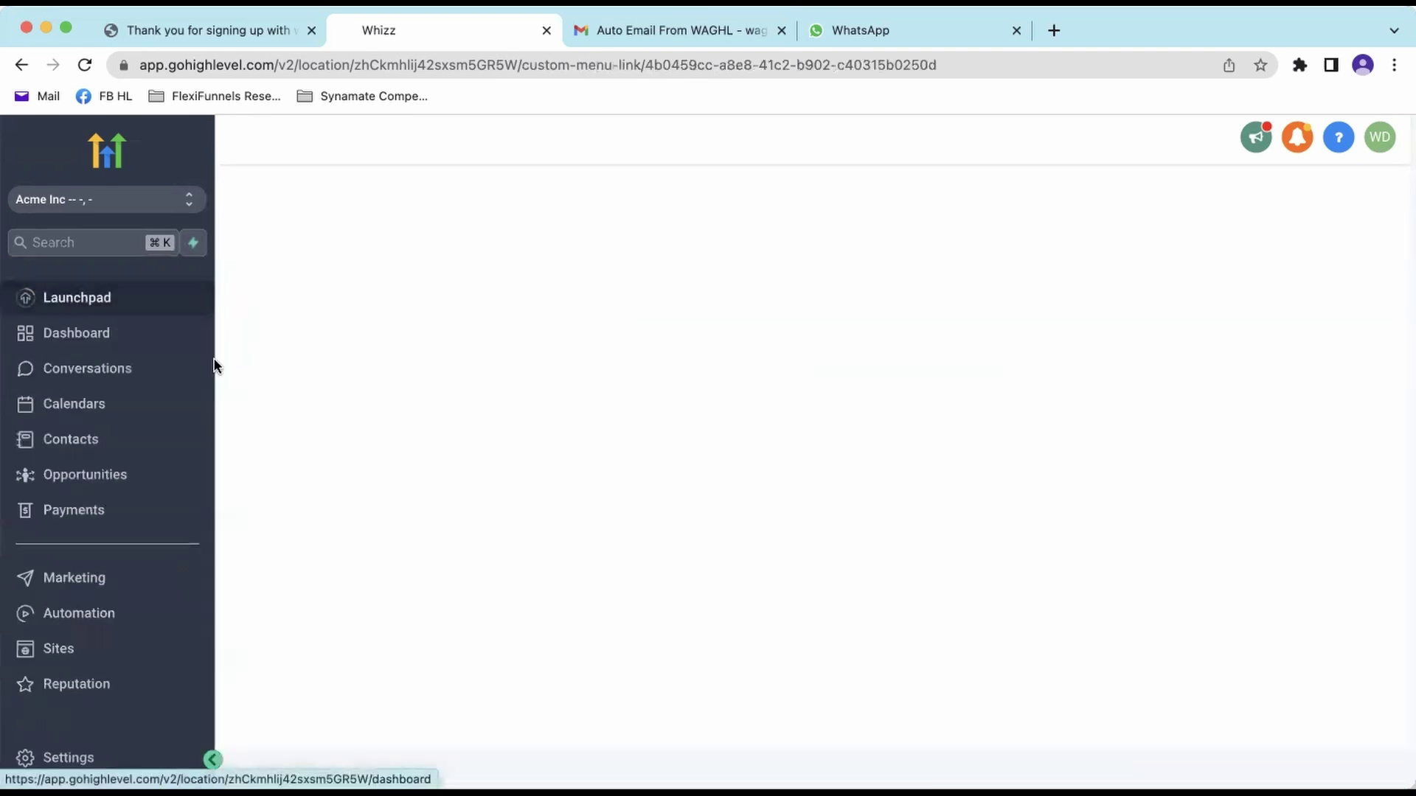
pyautogui.click(118, 376)
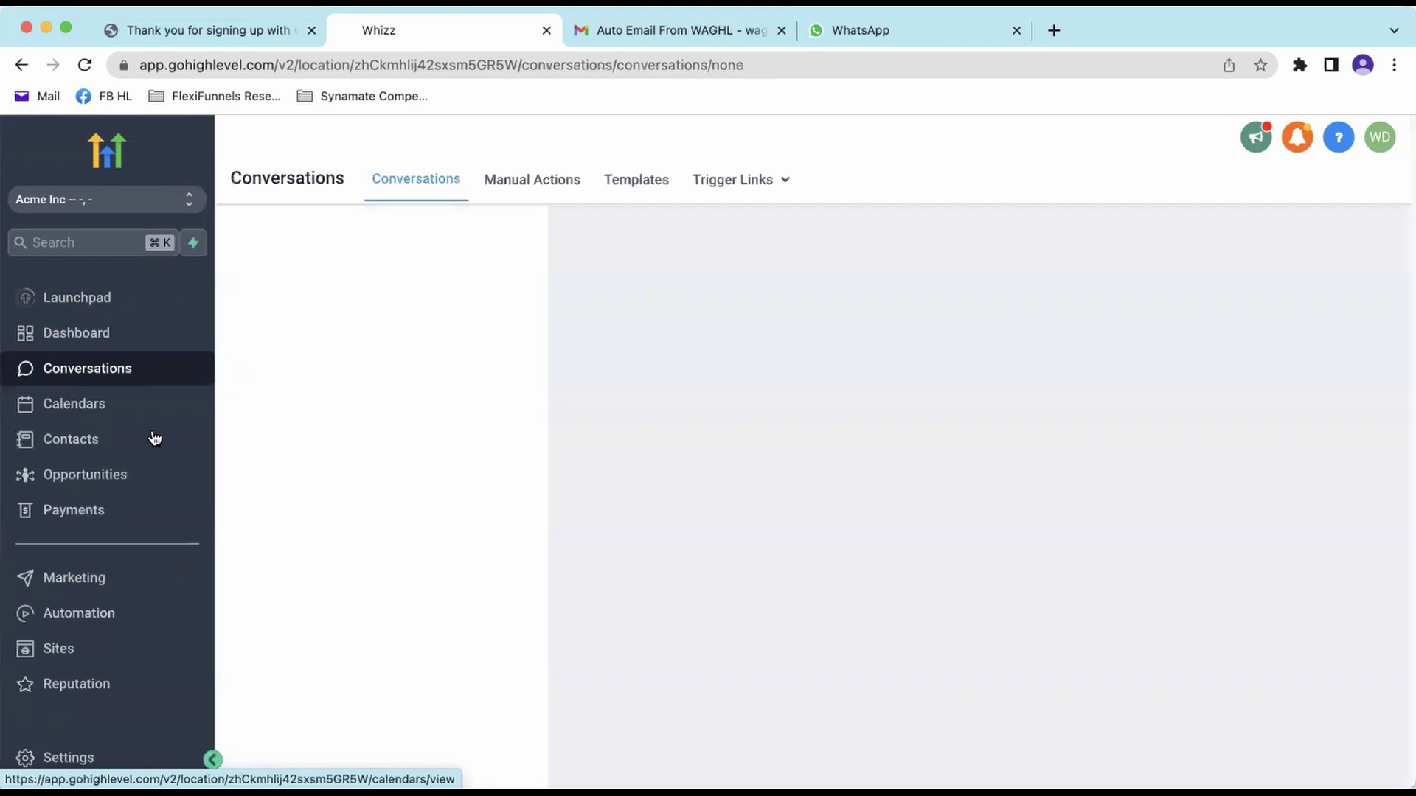
pyautogui.click(79, 439)
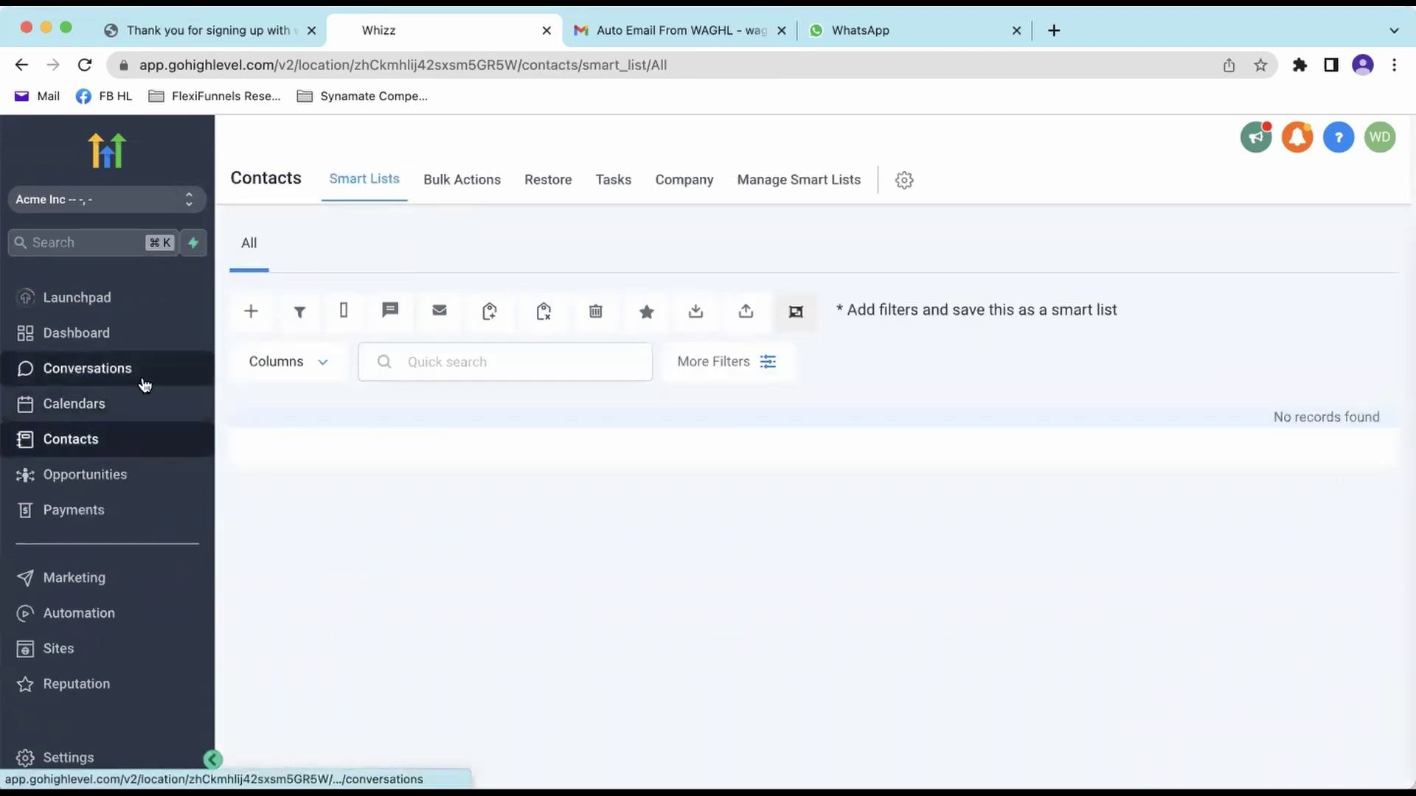
pyautogui.click(121, 376)
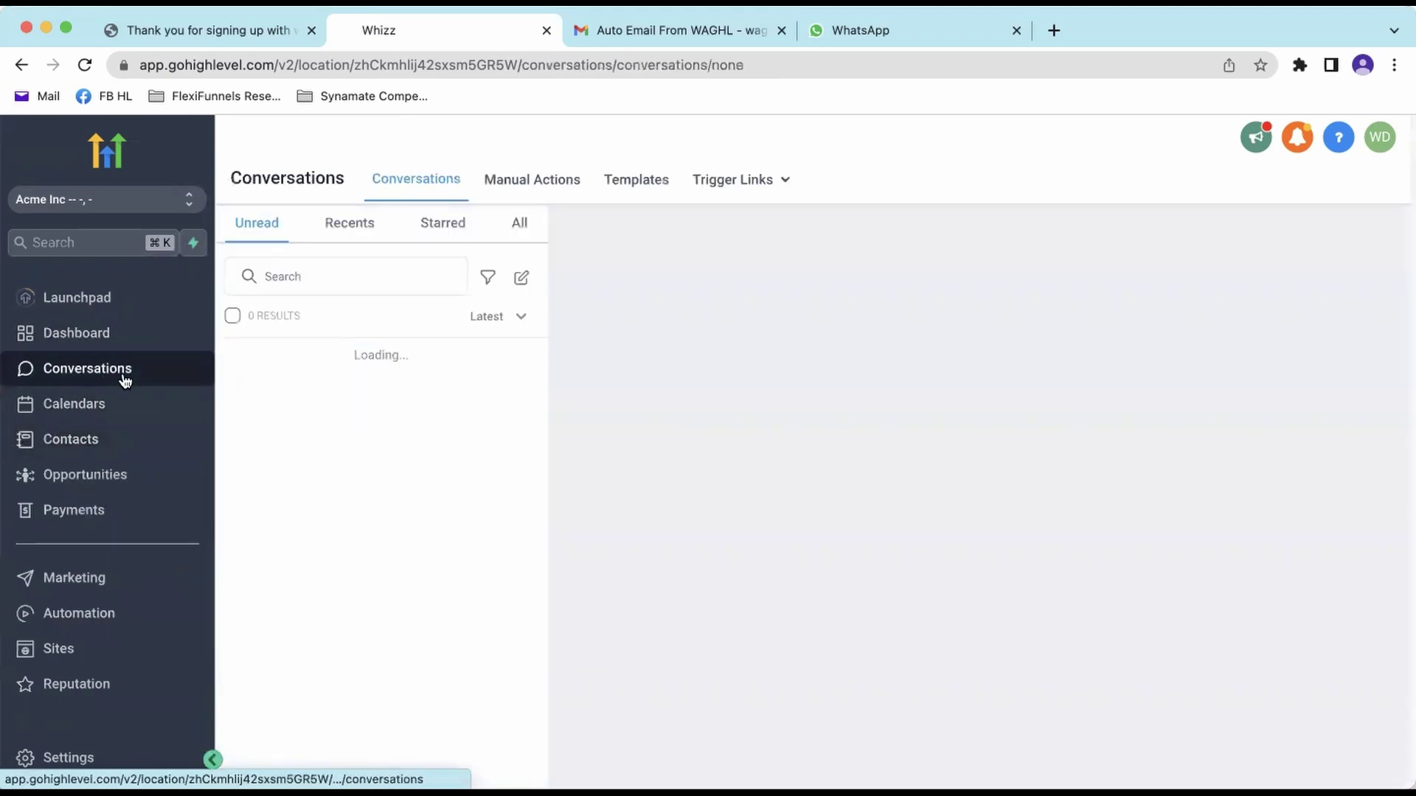
pyautogui.click(142, 442)
pyautogui.click(253, 314)
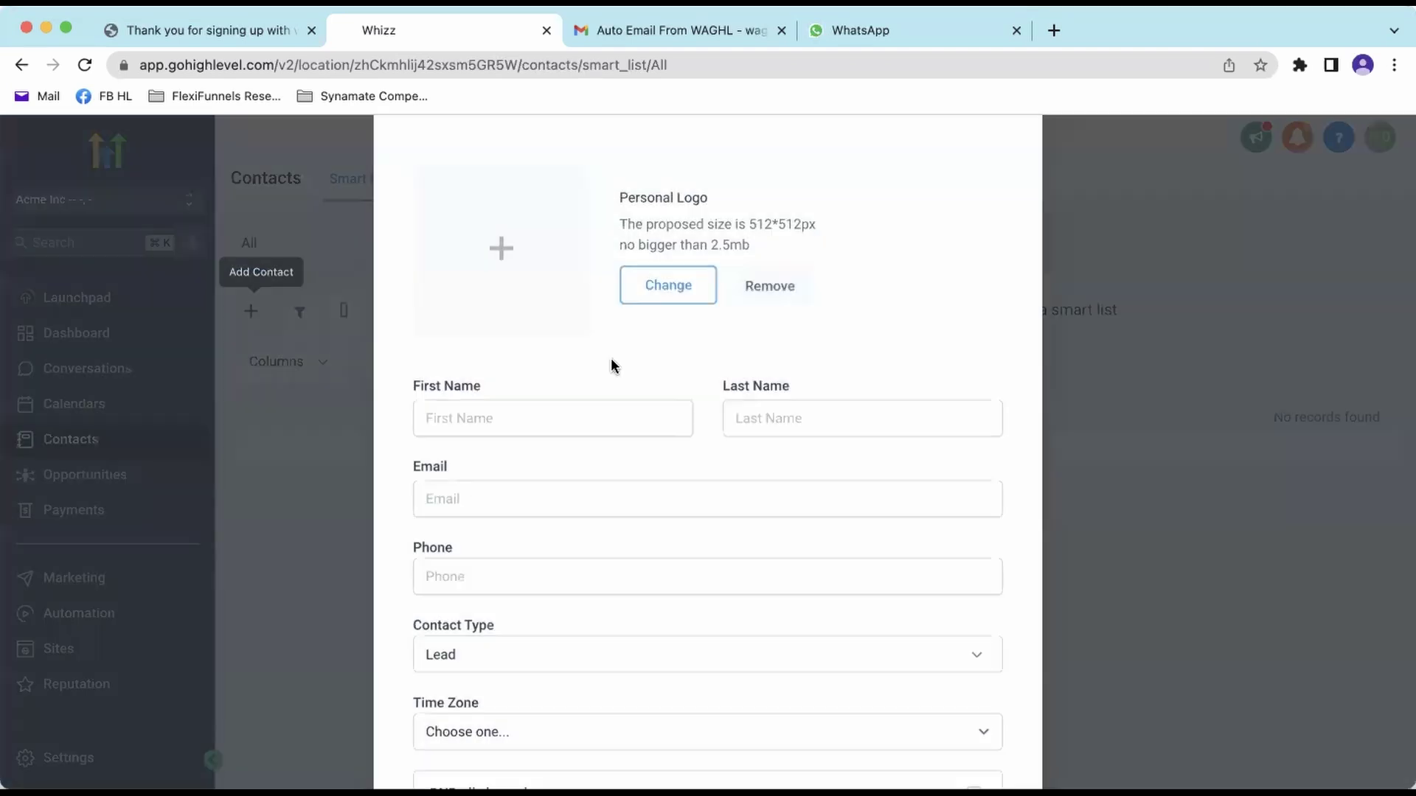
# - Save the contact Demo WAGHL with a +1 phone number
pyautogui.click(553, 486)
pyautogui.write('Demo')
pyautogui.press('Tab')
pyautogui.write('WAGHL')
pyautogui.press('Tab')
pyautogui.click(525, 659)
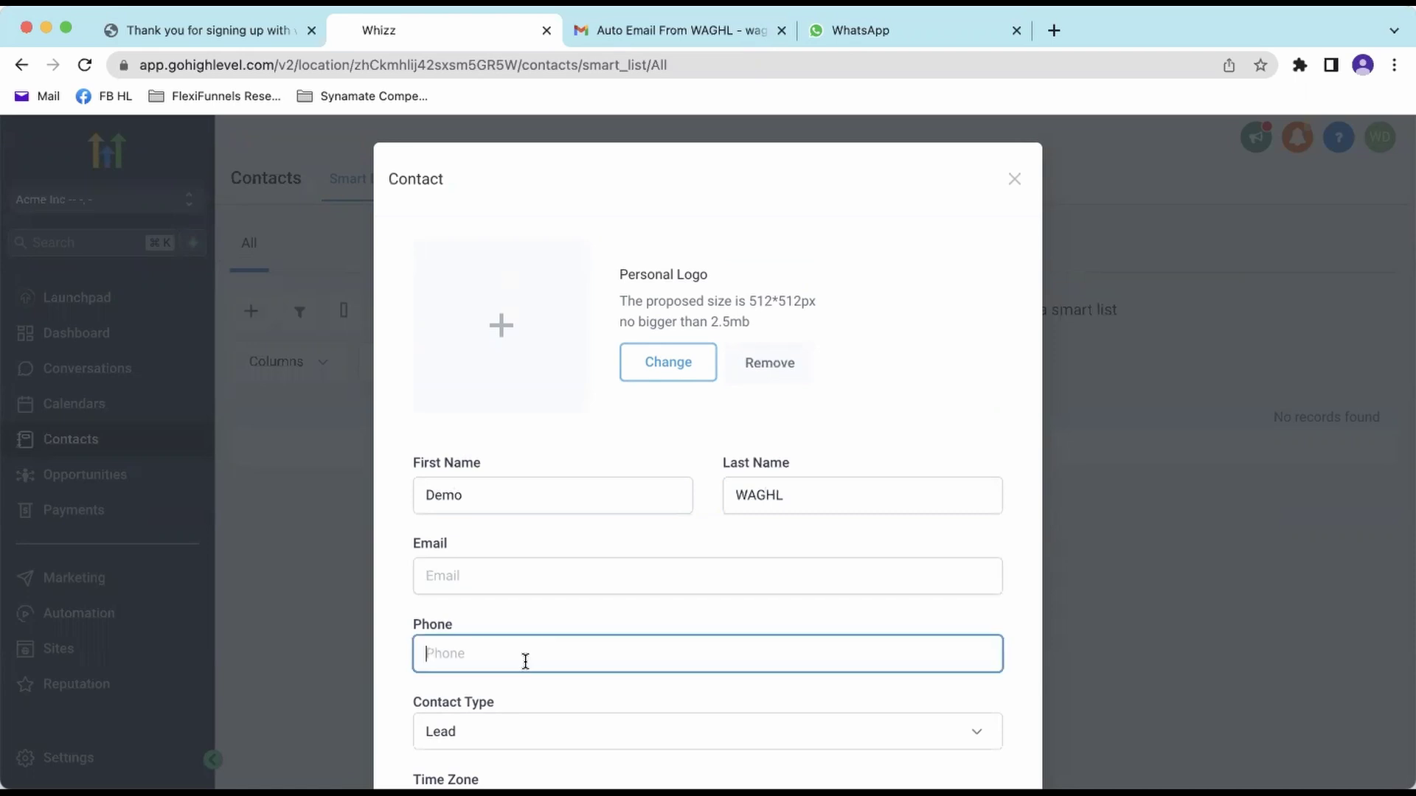
pyautogui.write('+1')
pyautogui.press('BackSpace')
pyautogui.write('1')
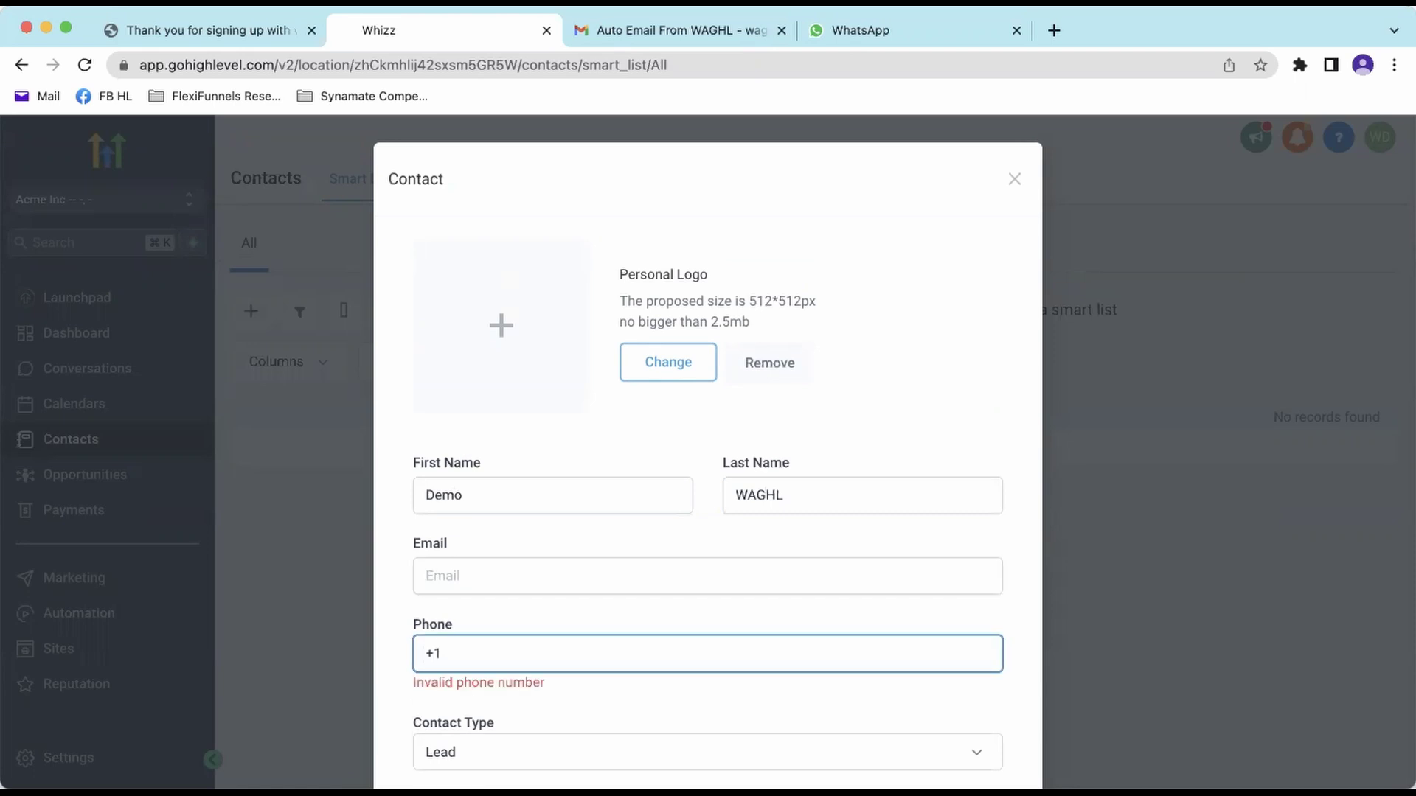
pyautogui.press('super+v')
pyautogui.scroll(-5, 789, 660)
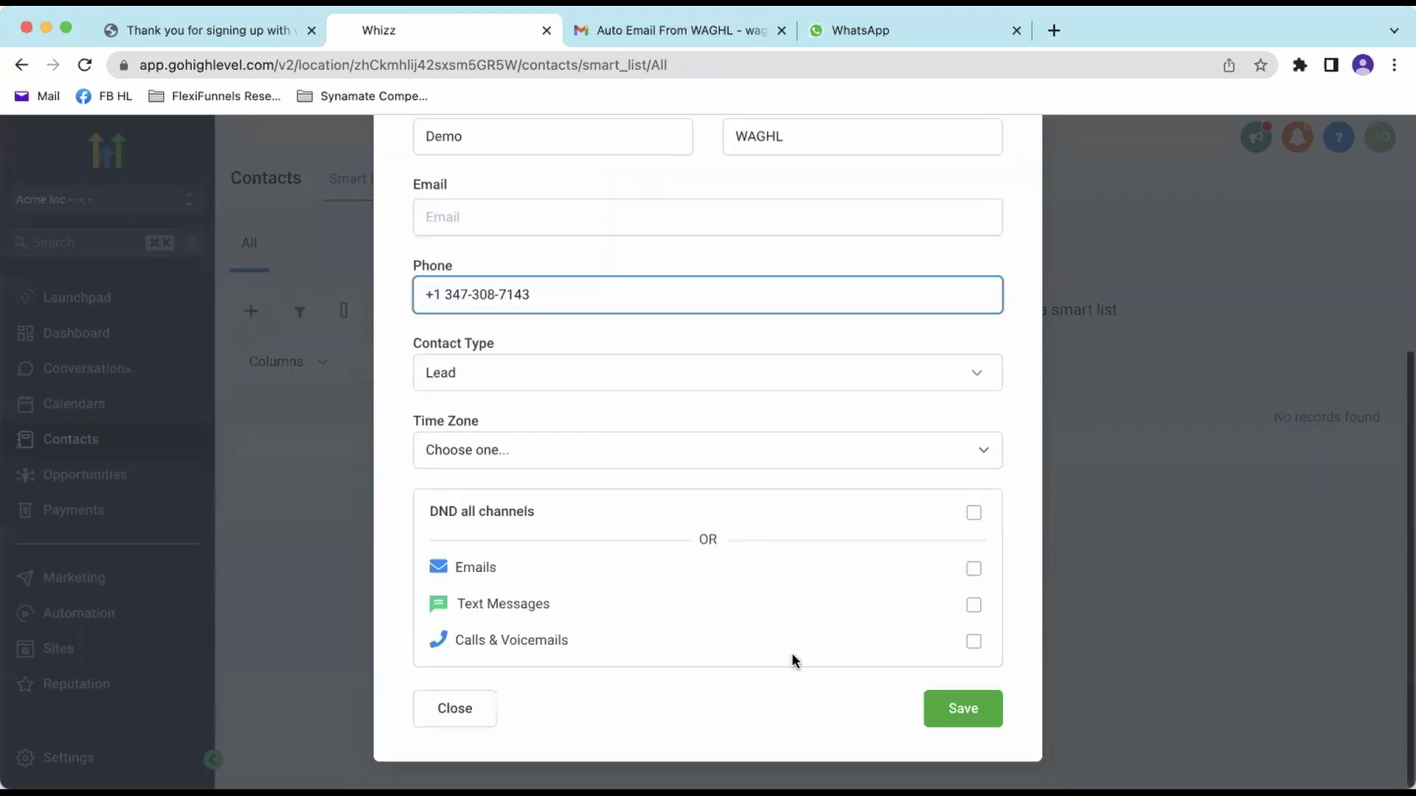
pyautogui.click(963, 708)
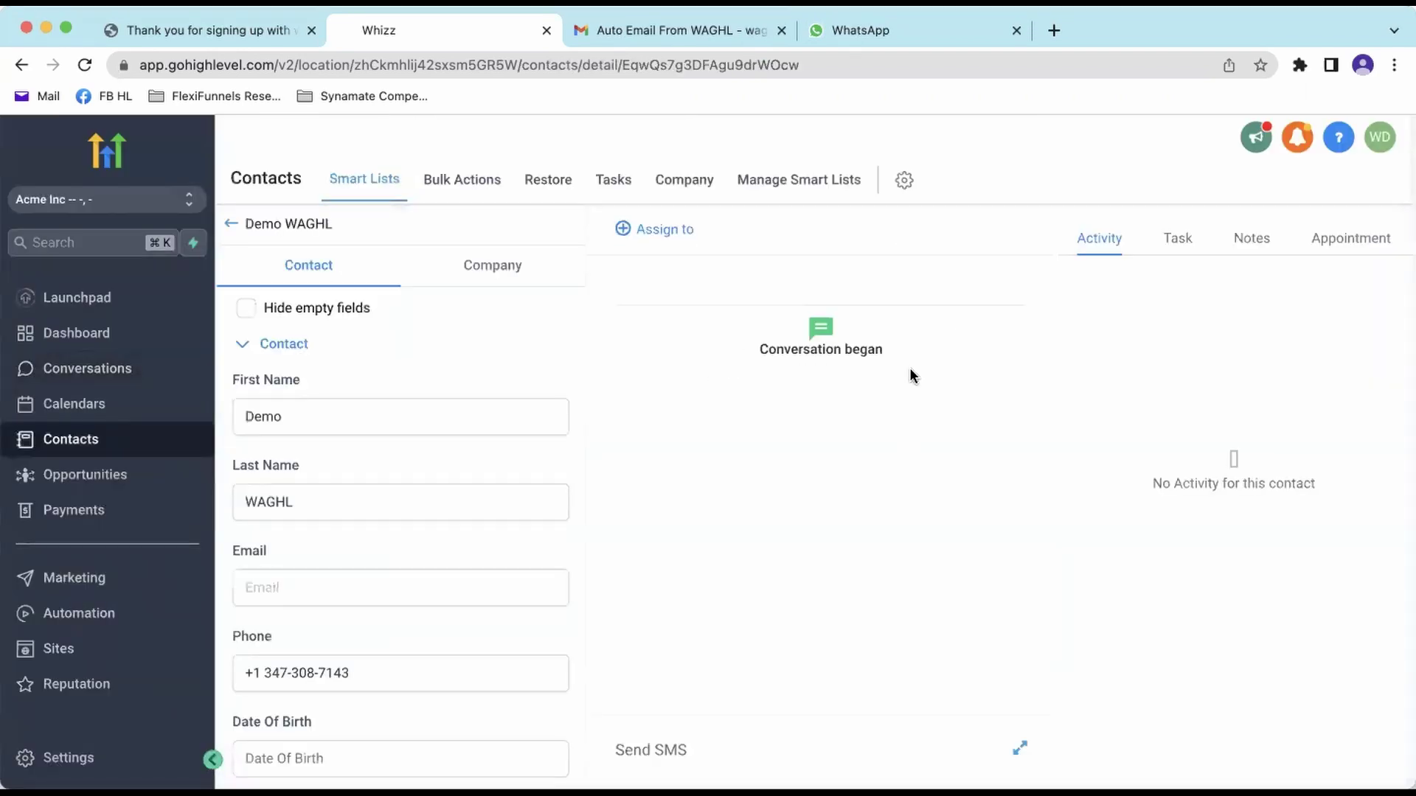
# - Send the SMS 'Hi Test Message' to Demo WAGHL
pyautogui.click(656, 752)
pyautogui.click(689, 639)
pyautogui.write('Hi')
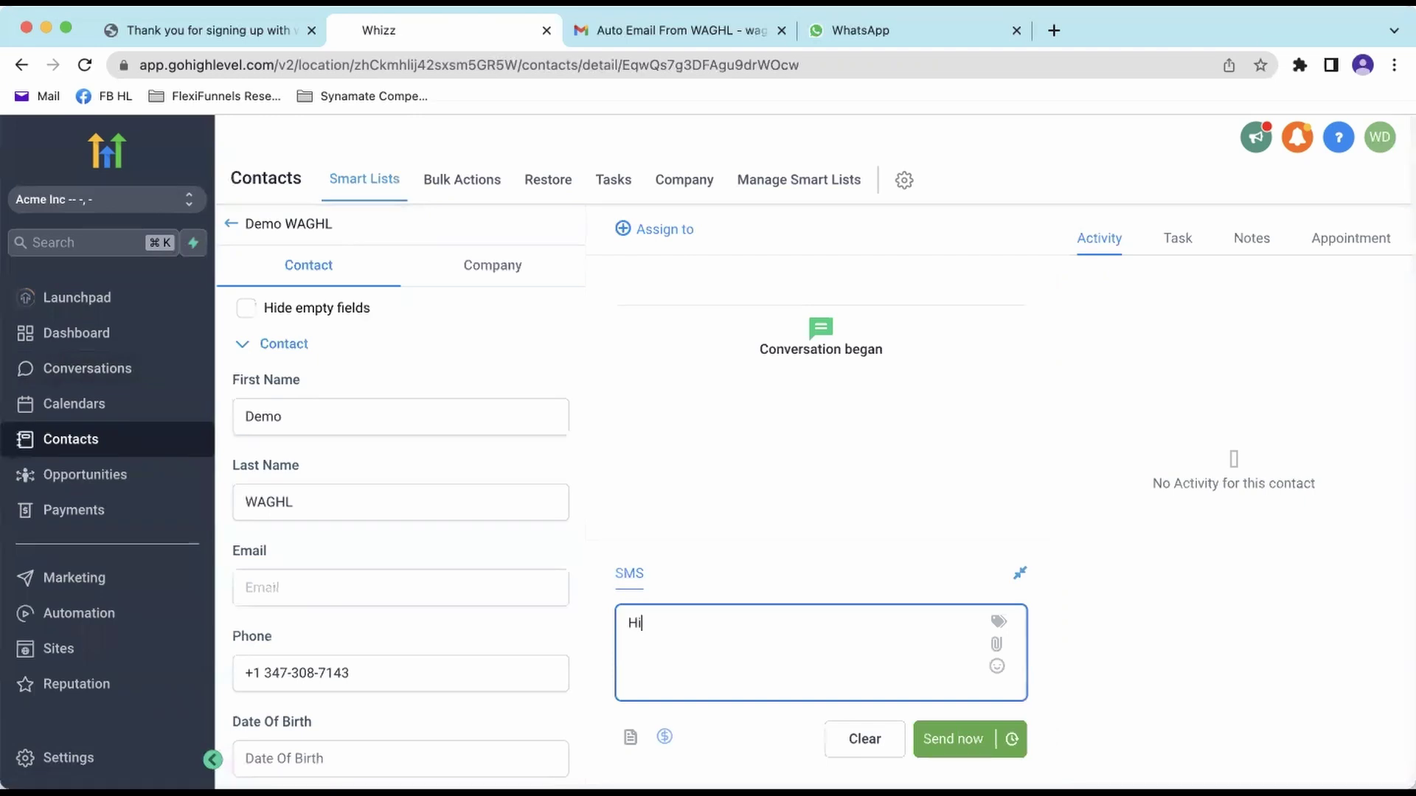
pyautogui.write(' Test Message')
pyautogui.click(966, 739)
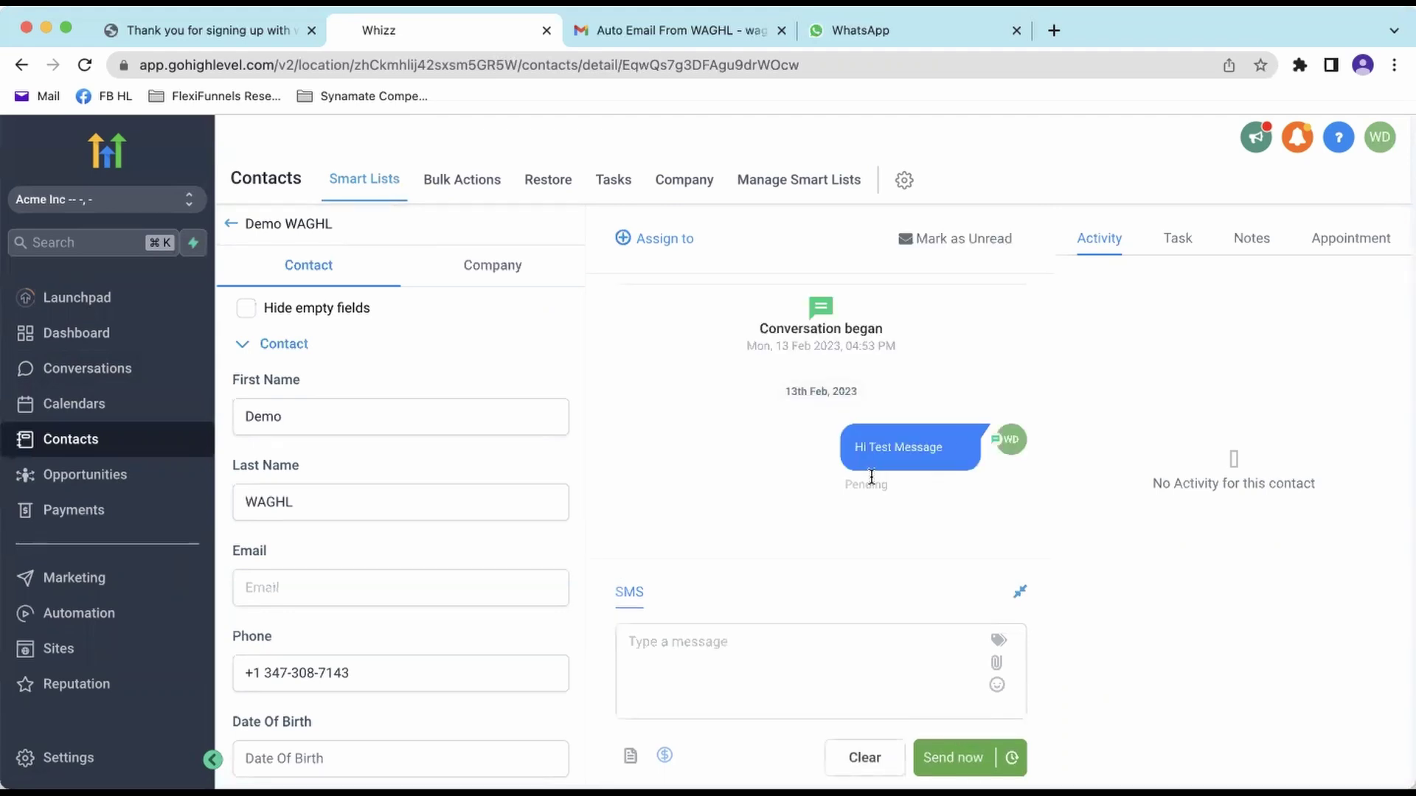
# - Check the Pending status, then open the new chat in WhatsApp Web
pyautogui.doubleClick(872, 487)
pyautogui.tripleClick(379, 674)
pyautogui.click(354, 622)
pyautogui.click(866, 33)
pyautogui.click(221, 305)
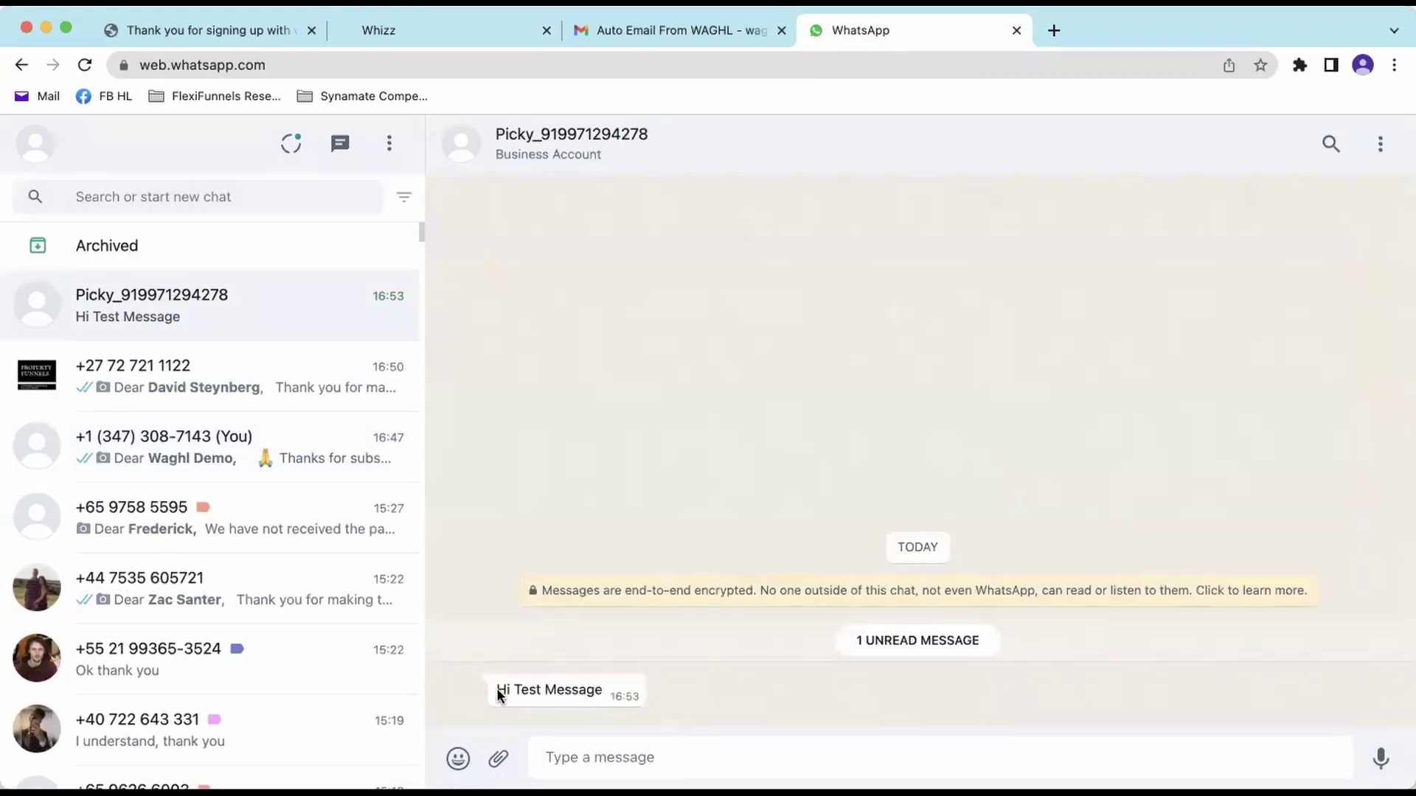
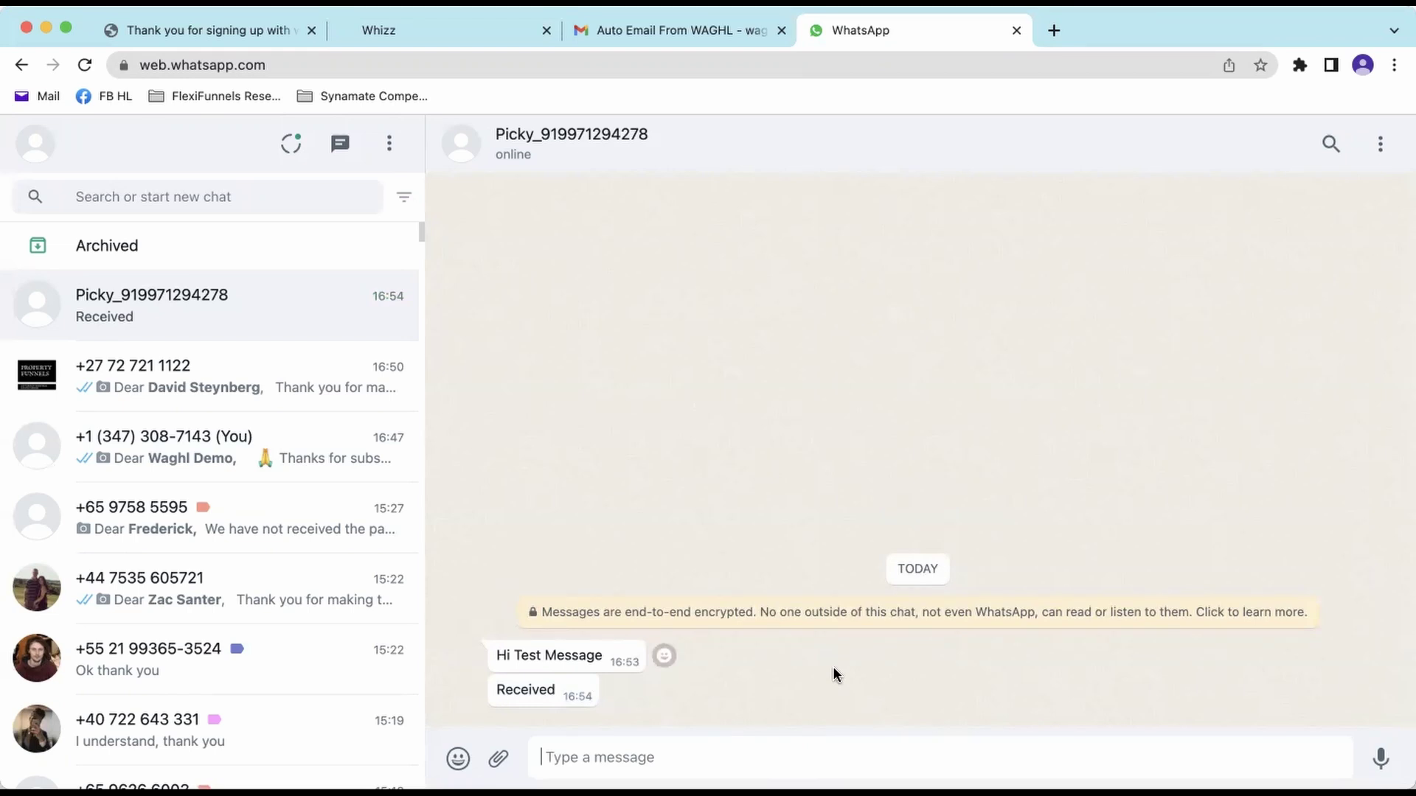
# - Select the 'Received' reply text under 'Hi Test Message' in the WhatsApp Web chat
pyautogui.doubleClick(525, 690)
pyautogui.doubleClick(525, 690)
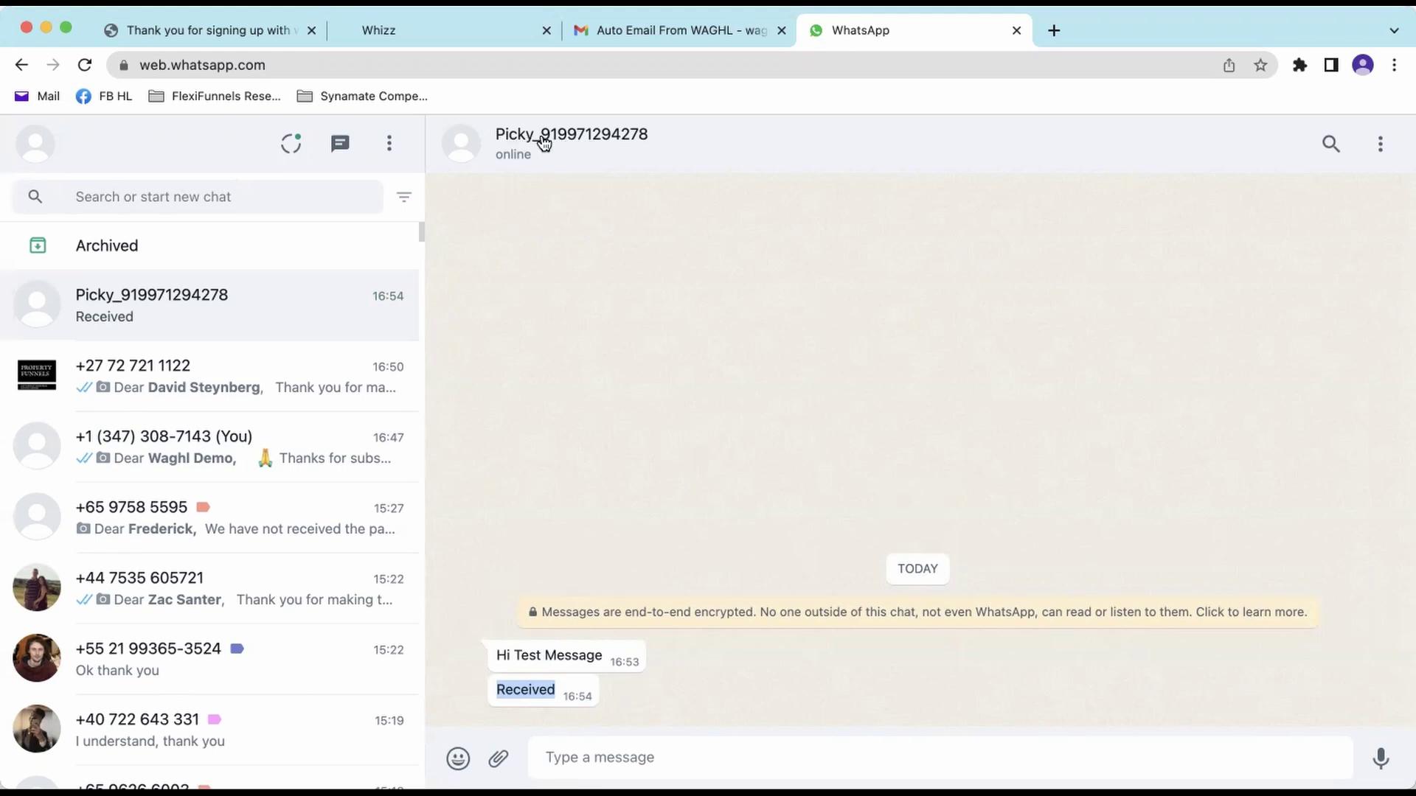
# - In the HighLevel conversation, highlight the 'received' reply, its 'from other device' note and the Pending label
pyautogui.click(479, 27)
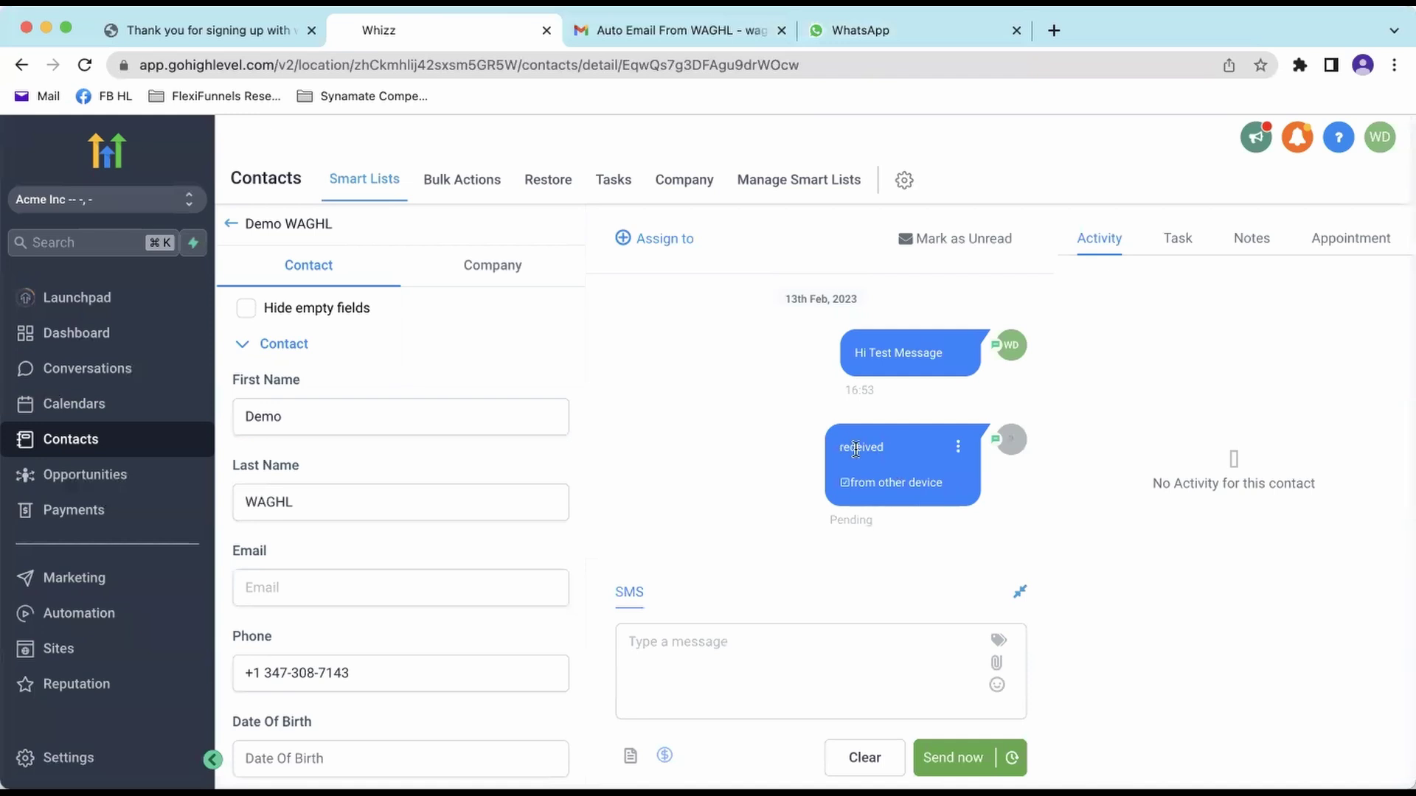
pyautogui.moveTo(941, 481); pyautogui.dragTo(829, 451)
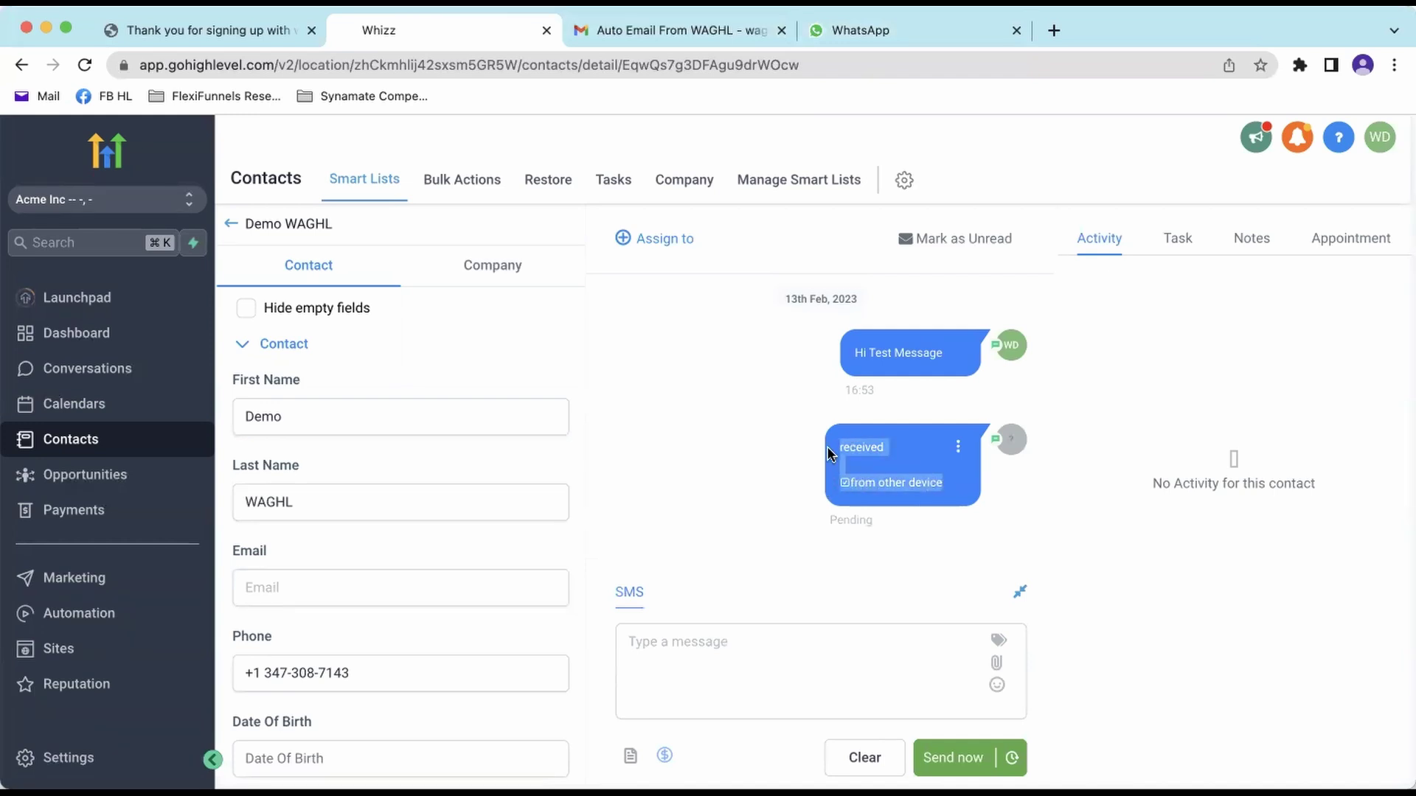
pyautogui.click(841, 487)
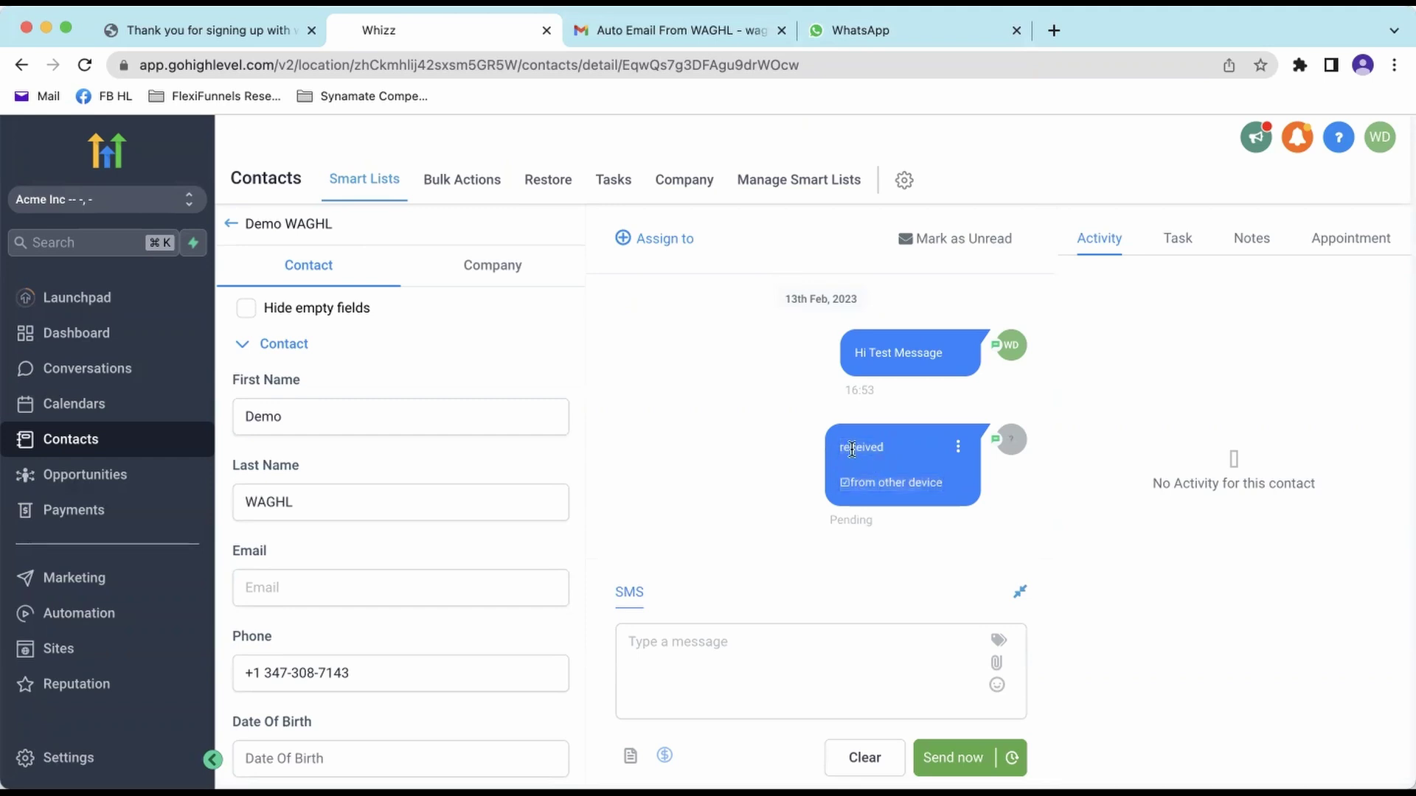
pyautogui.moveTo(840, 487); pyautogui.dragTo(941, 495)
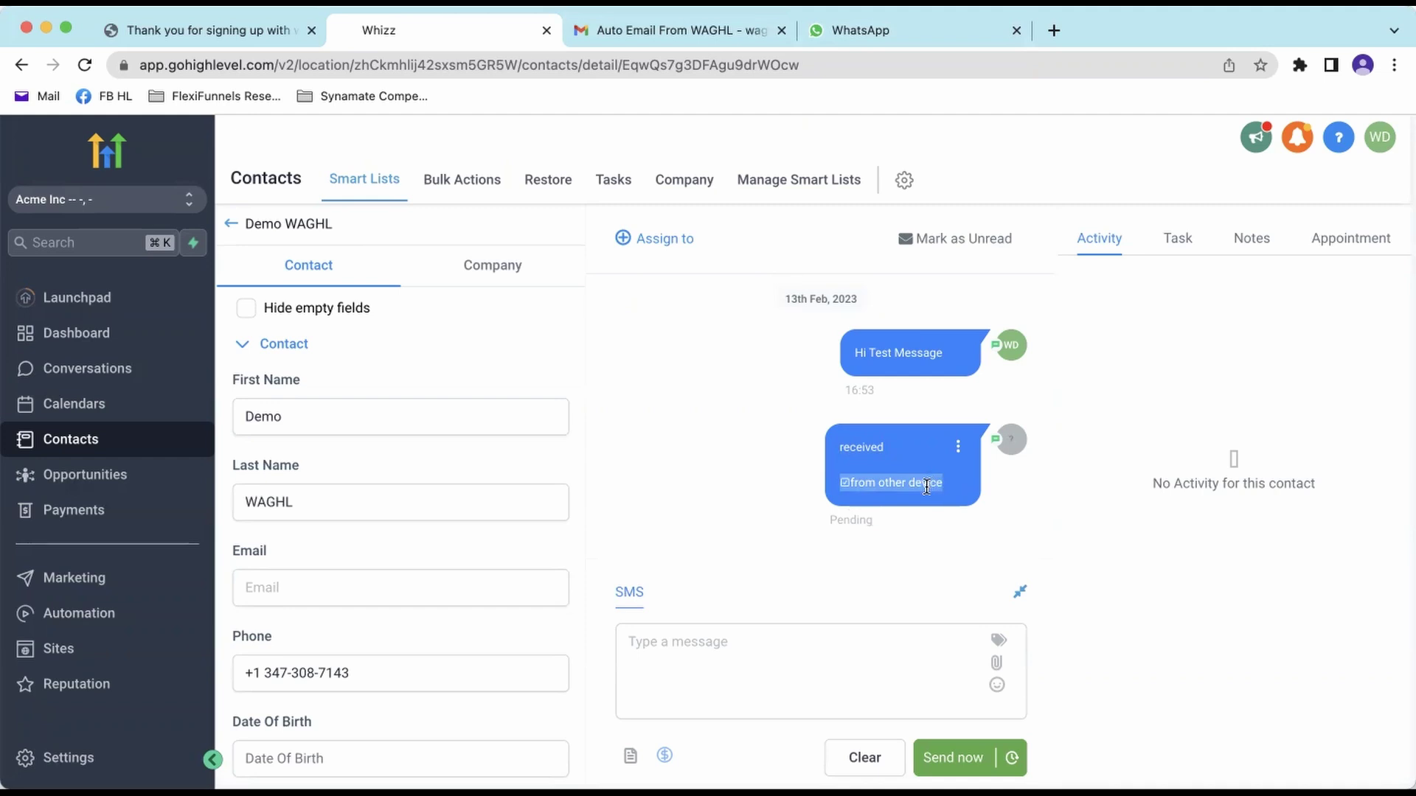
pyautogui.moveTo(874, 521); pyautogui.dragTo(838, 520)
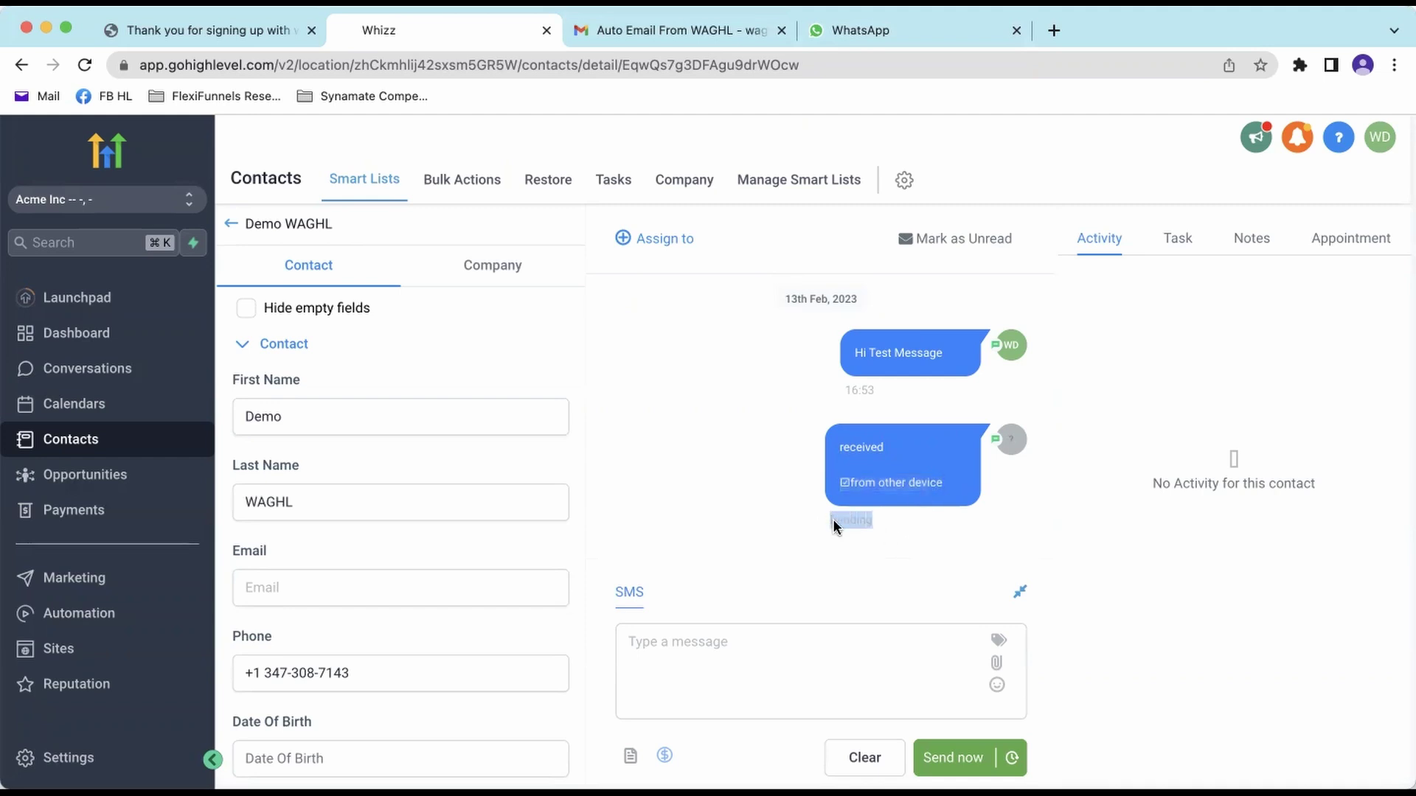
pyautogui.moveTo(837, 441); pyautogui.dragTo(837, 516)
pyautogui.click(850, 518)
pyautogui.click(859, 30)
# - Send 'Hey This is a reply' to the contact from WhatsApp Web
pyautogui.click(889, 760)
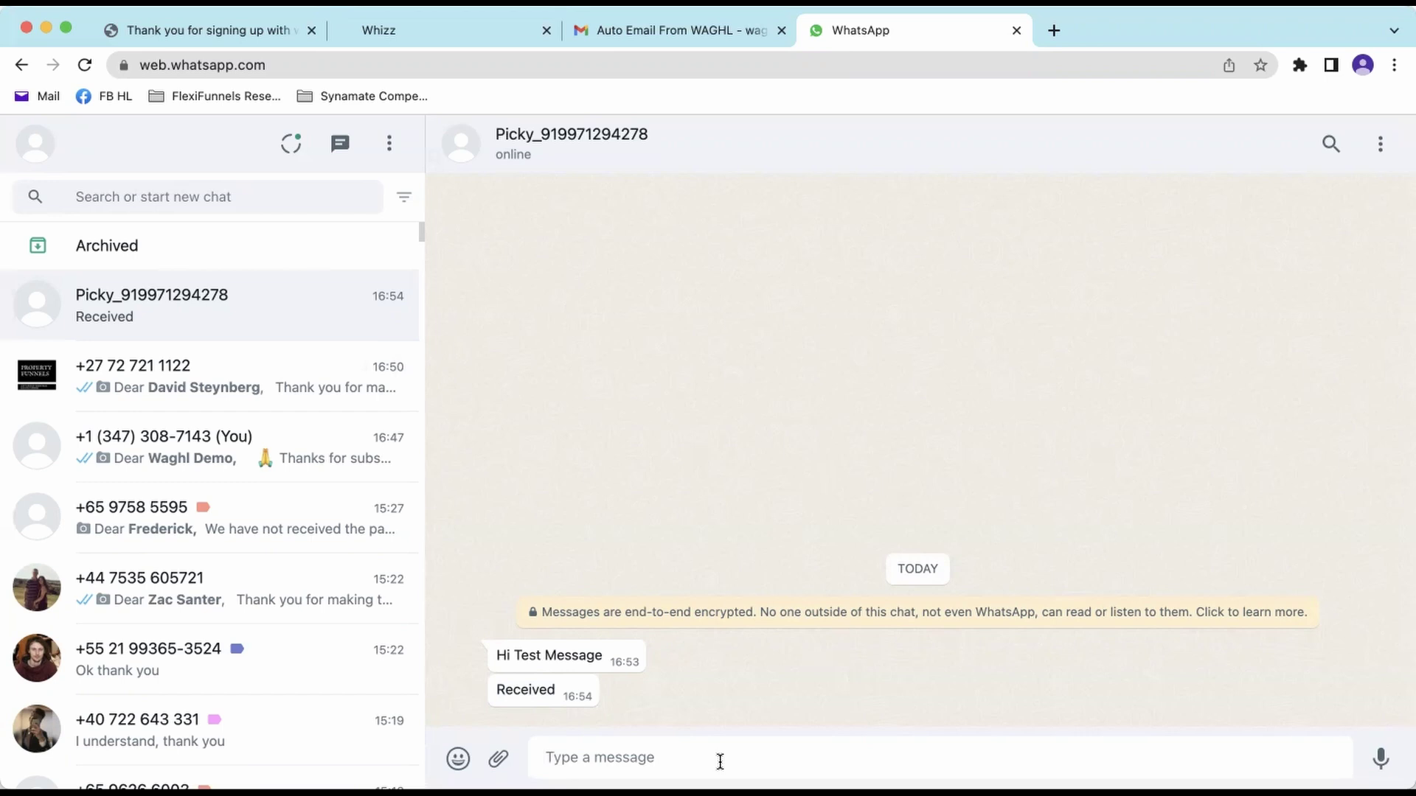
pyautogui.write('Hey ')
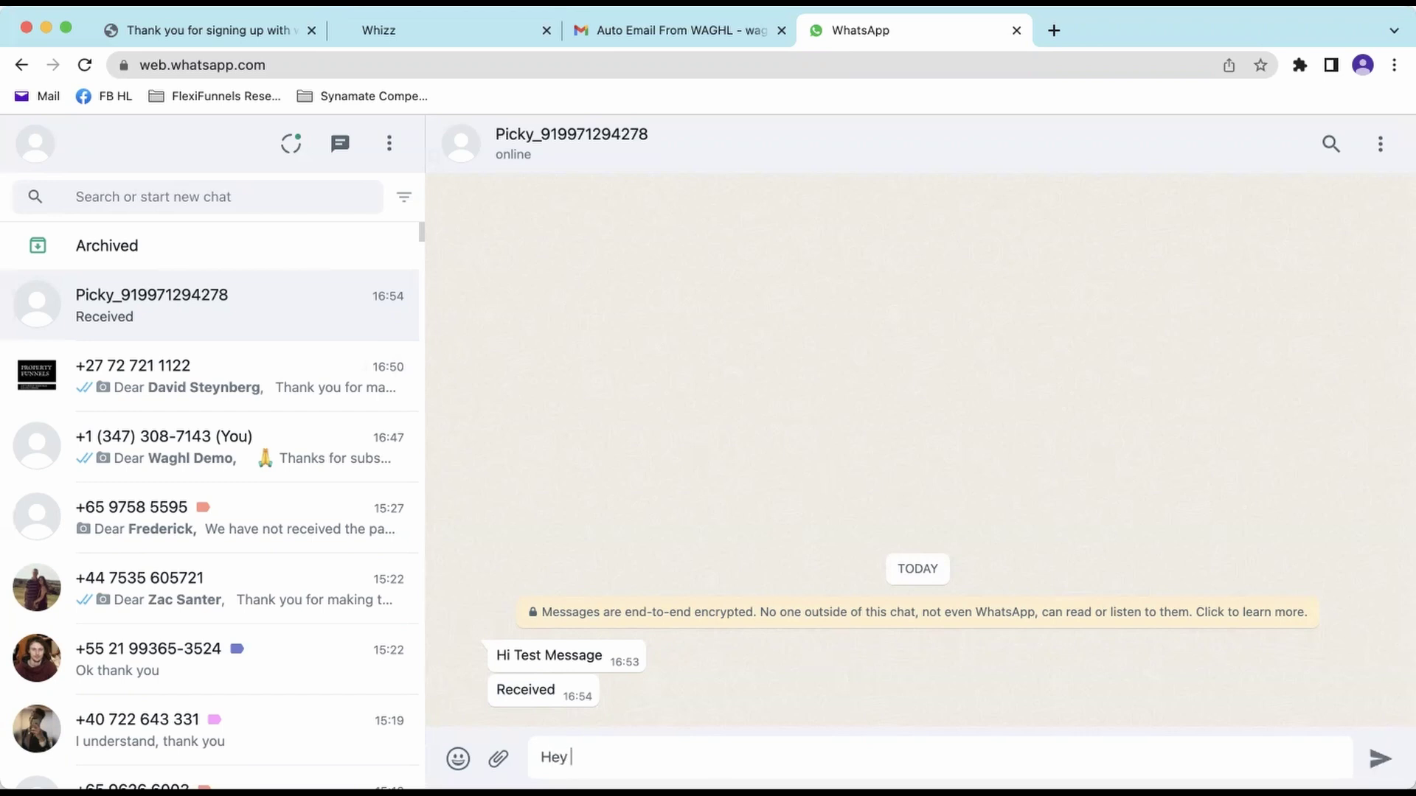
pyautogui.write('This is a reply')
pyautogui.press('Return')
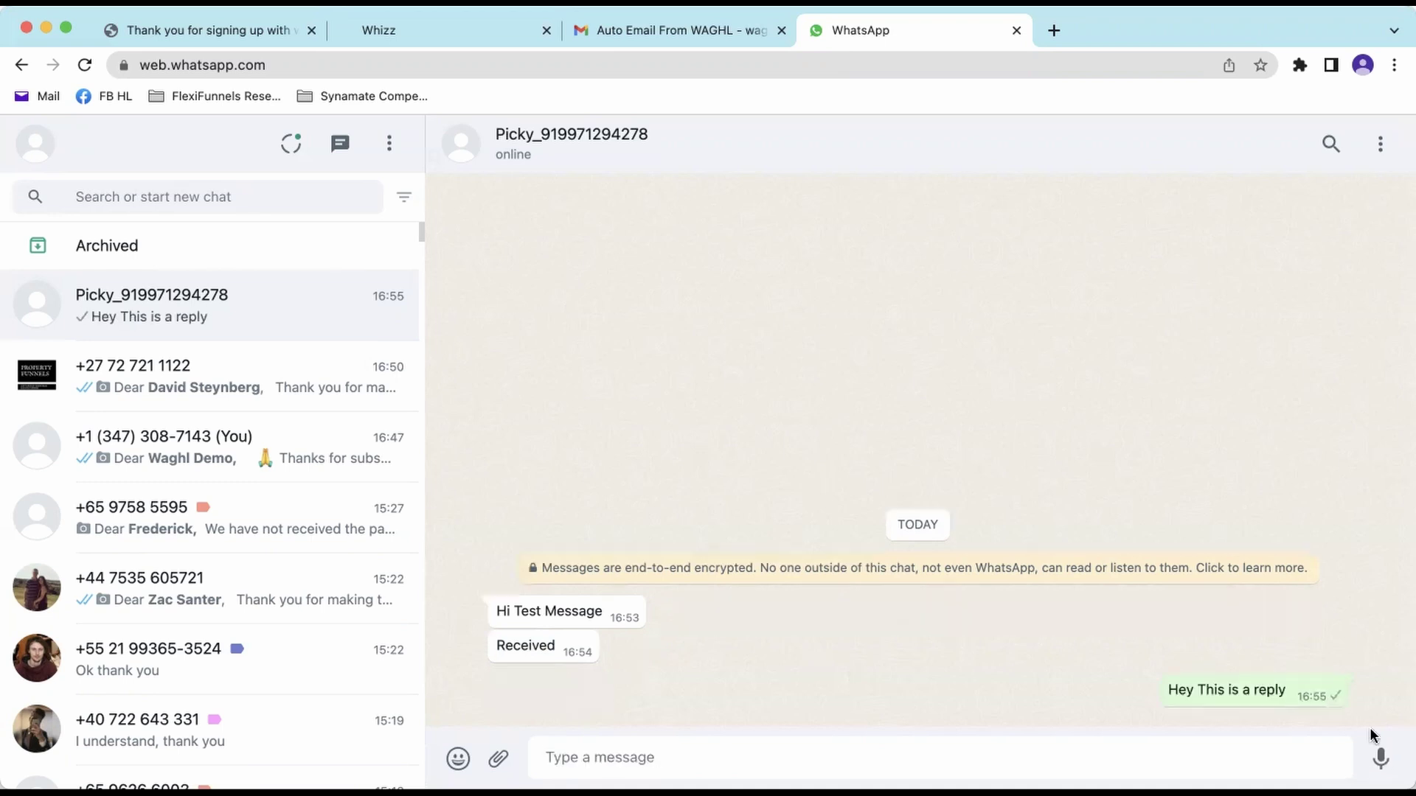
pyautogui.click(472, 28)
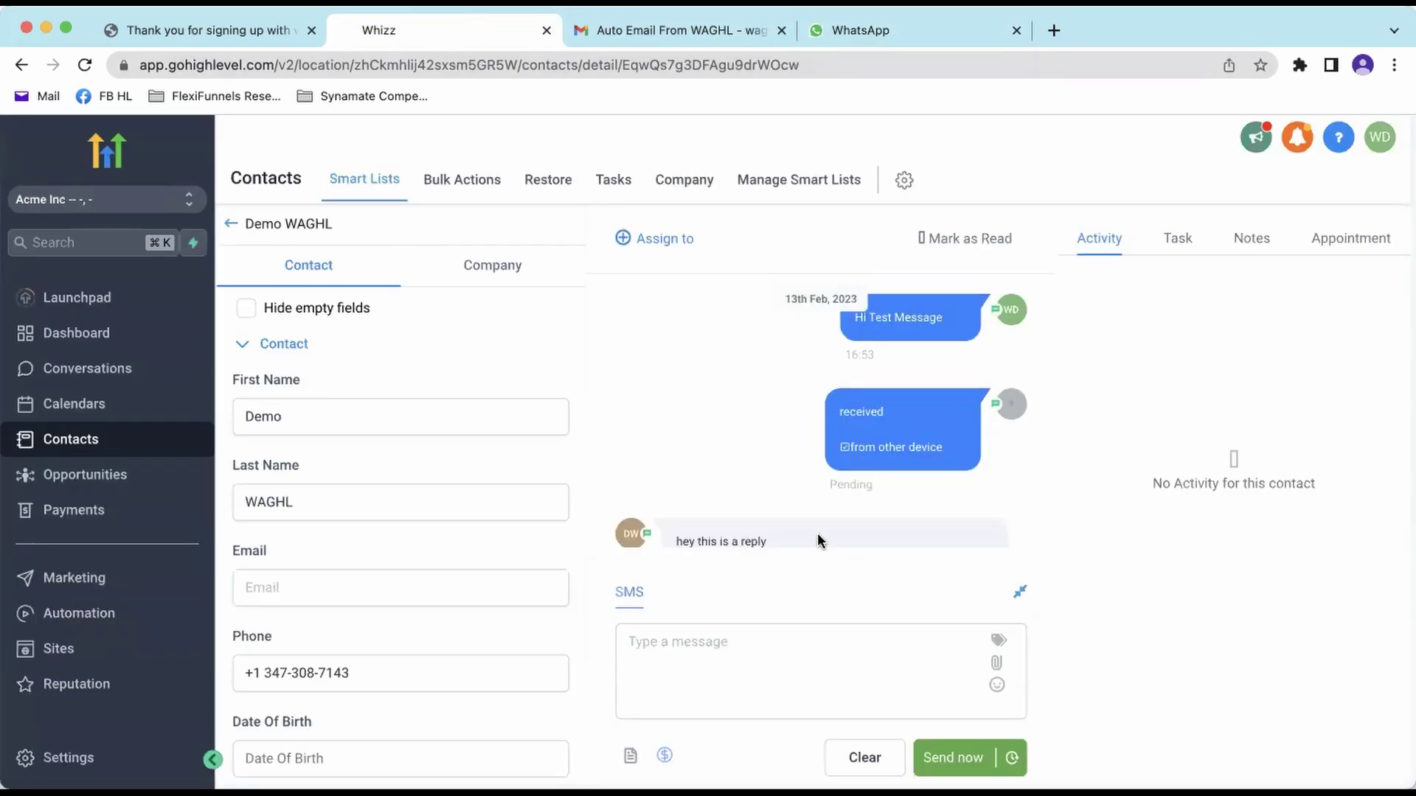
# - Scroll to and highlight the synced 'hey this is a reply' message at 16:55
pyautogui.scroll(-2, 774, 487)
pyautogui.moveTo(675, 447); pyautogui.dragTo(775, 448)
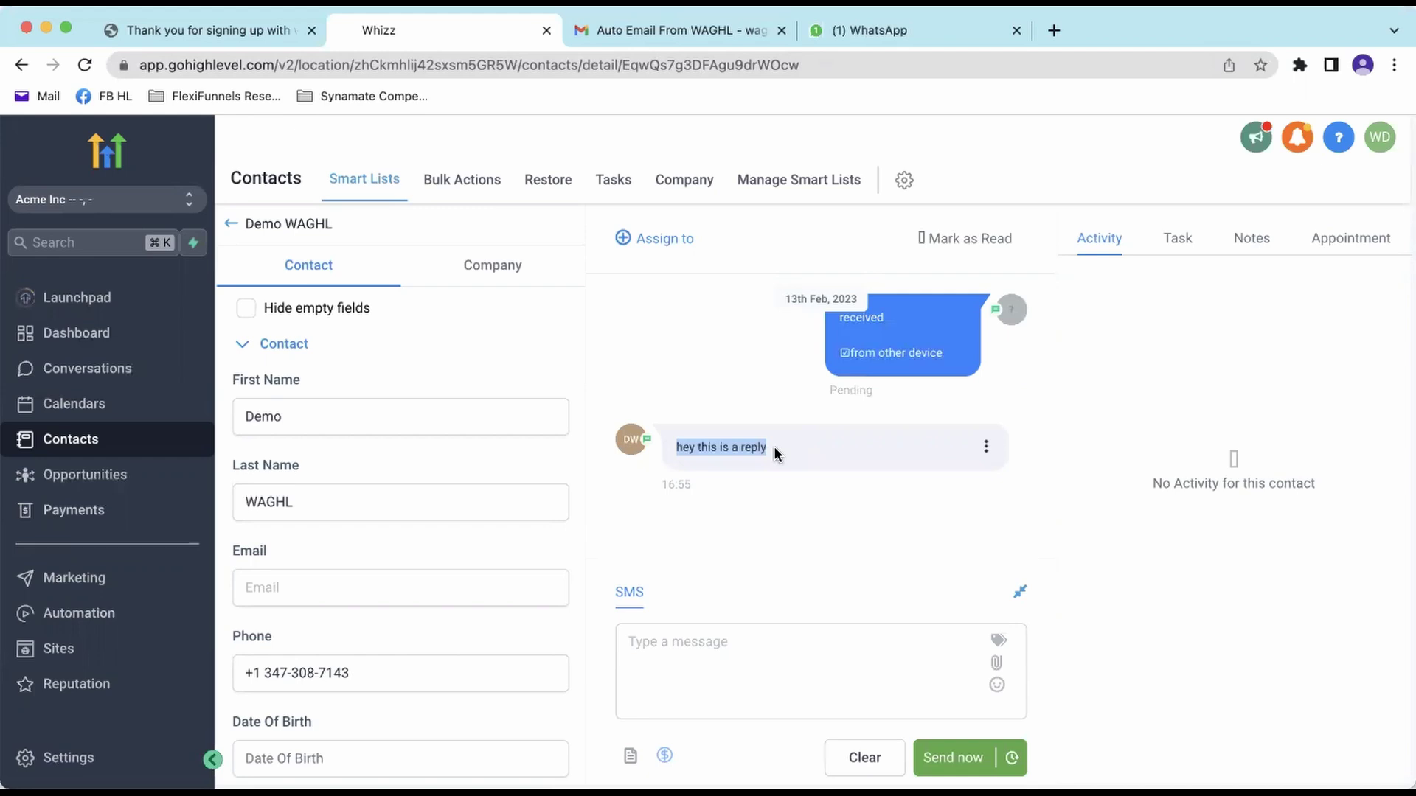
pyautogui.scroll(1, 776, 446)
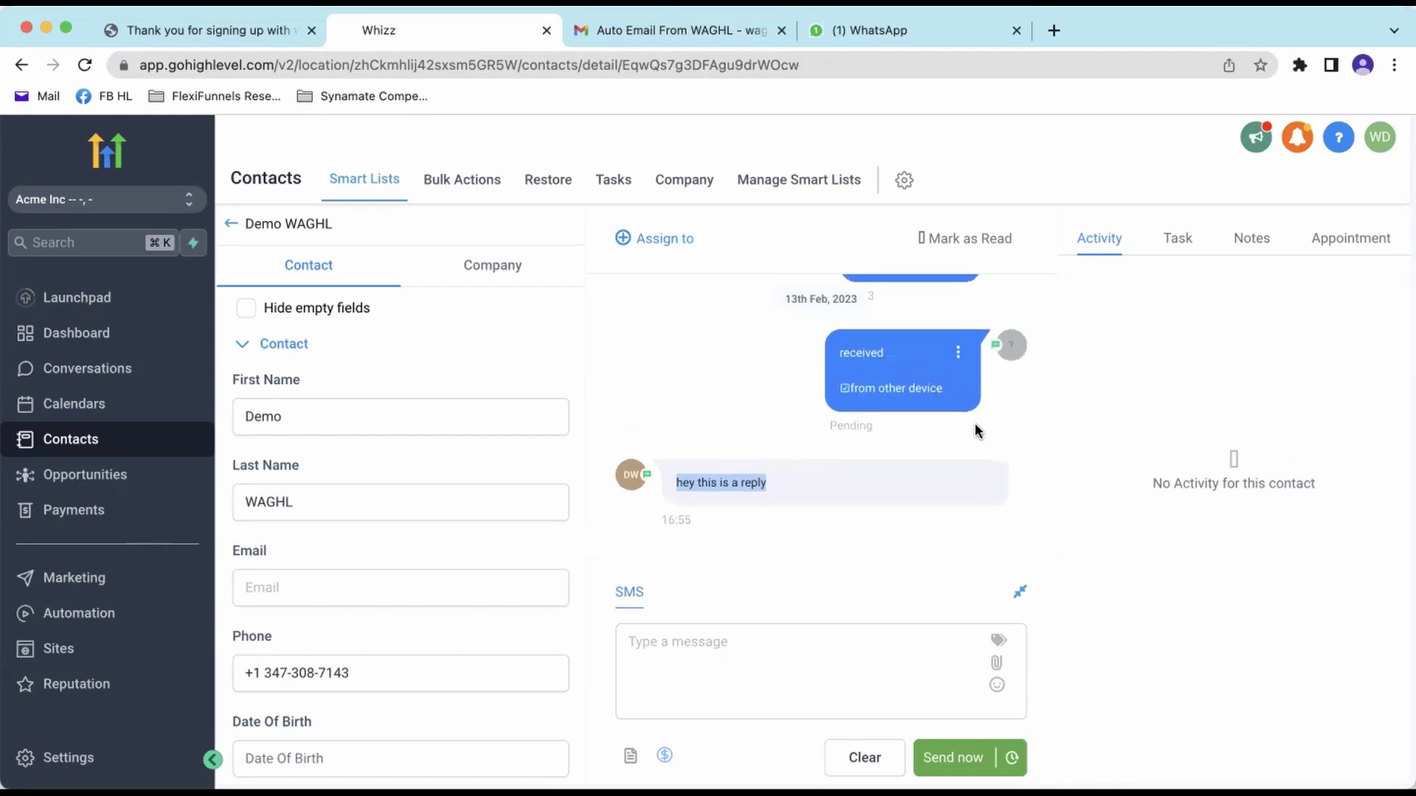
pyautogui.scroll(2, 894, 470)
# - Compare the earlier 'received' message with the synced reply by highlighting each in the thread
pyautogui.click(805, 661)
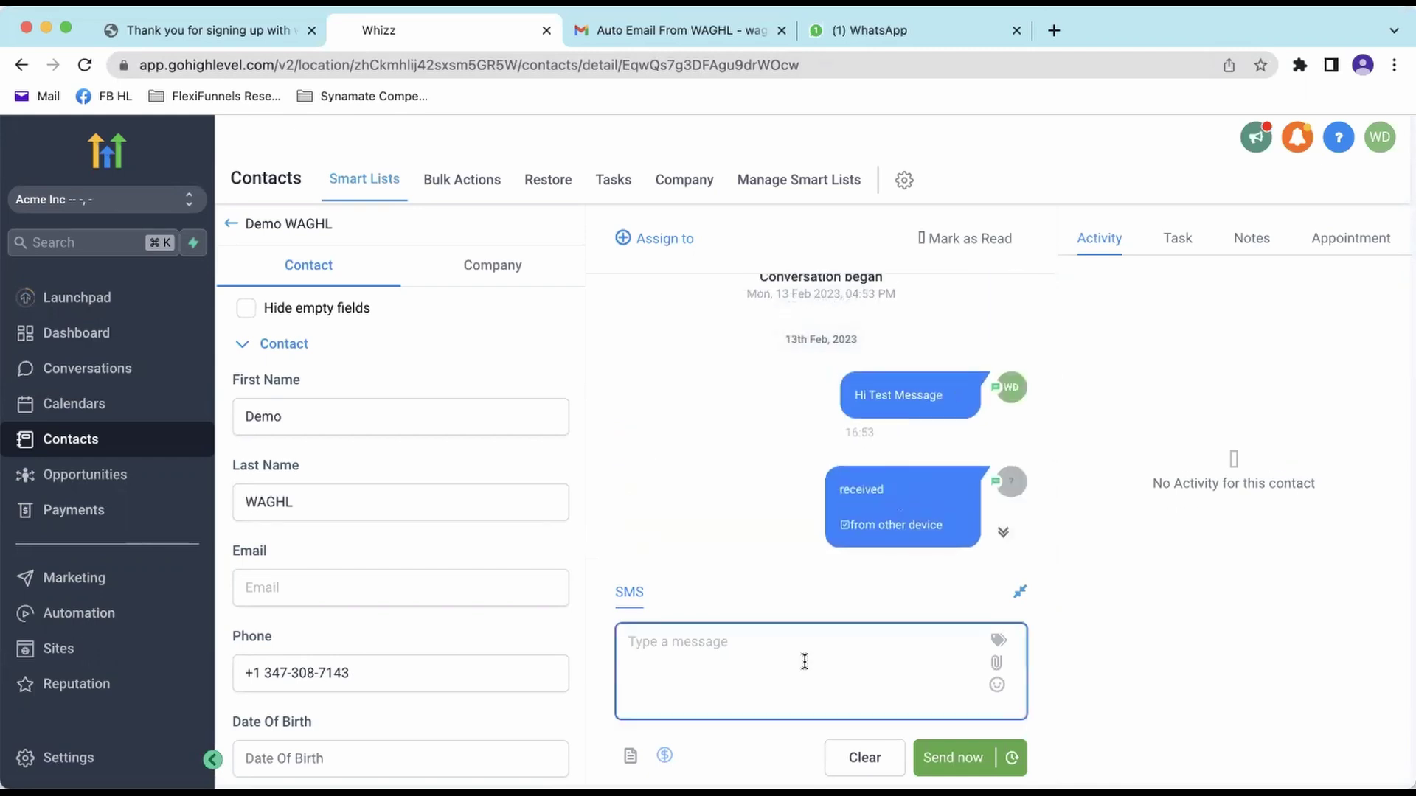
pyautogui.scroll(-3, 912, 526)
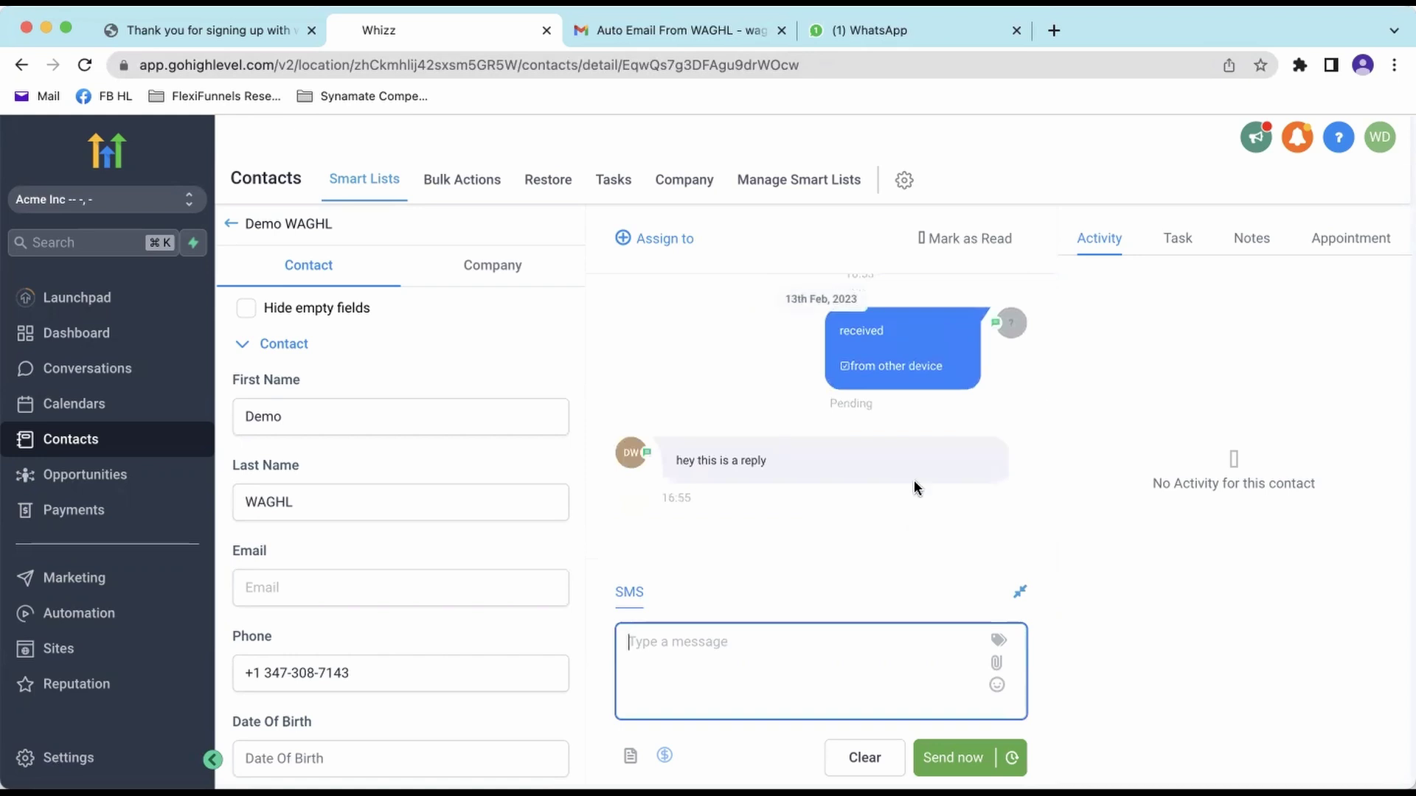
pyautogui.scroll(1, 922, 464)
pyautogui.moveTo(935, 430); pyautogui.dragTo(826, 351)
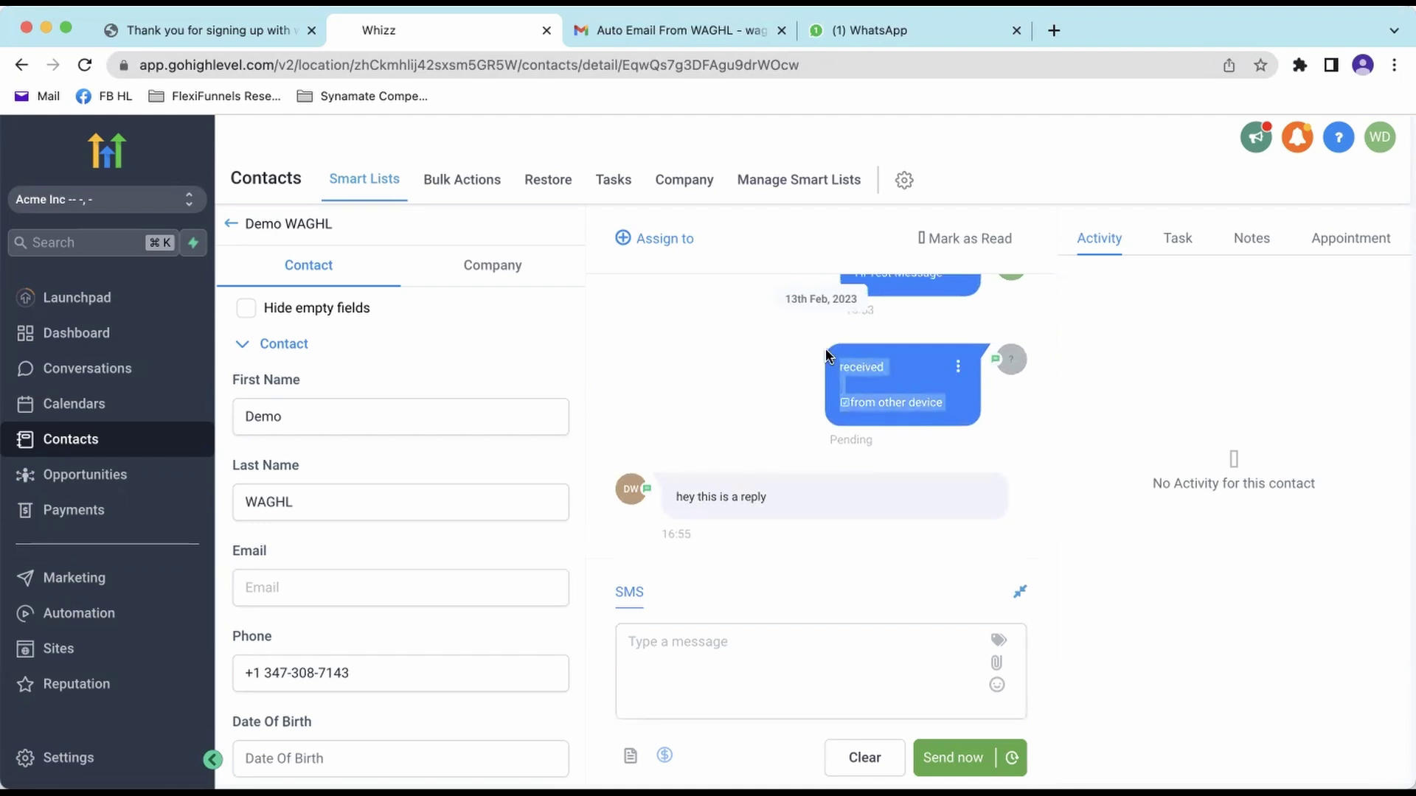
pyautogui.scroll(-1, 929, 393)
pyautogui.moveTo(767, 472); pyautogui.dragTo(671, 475)
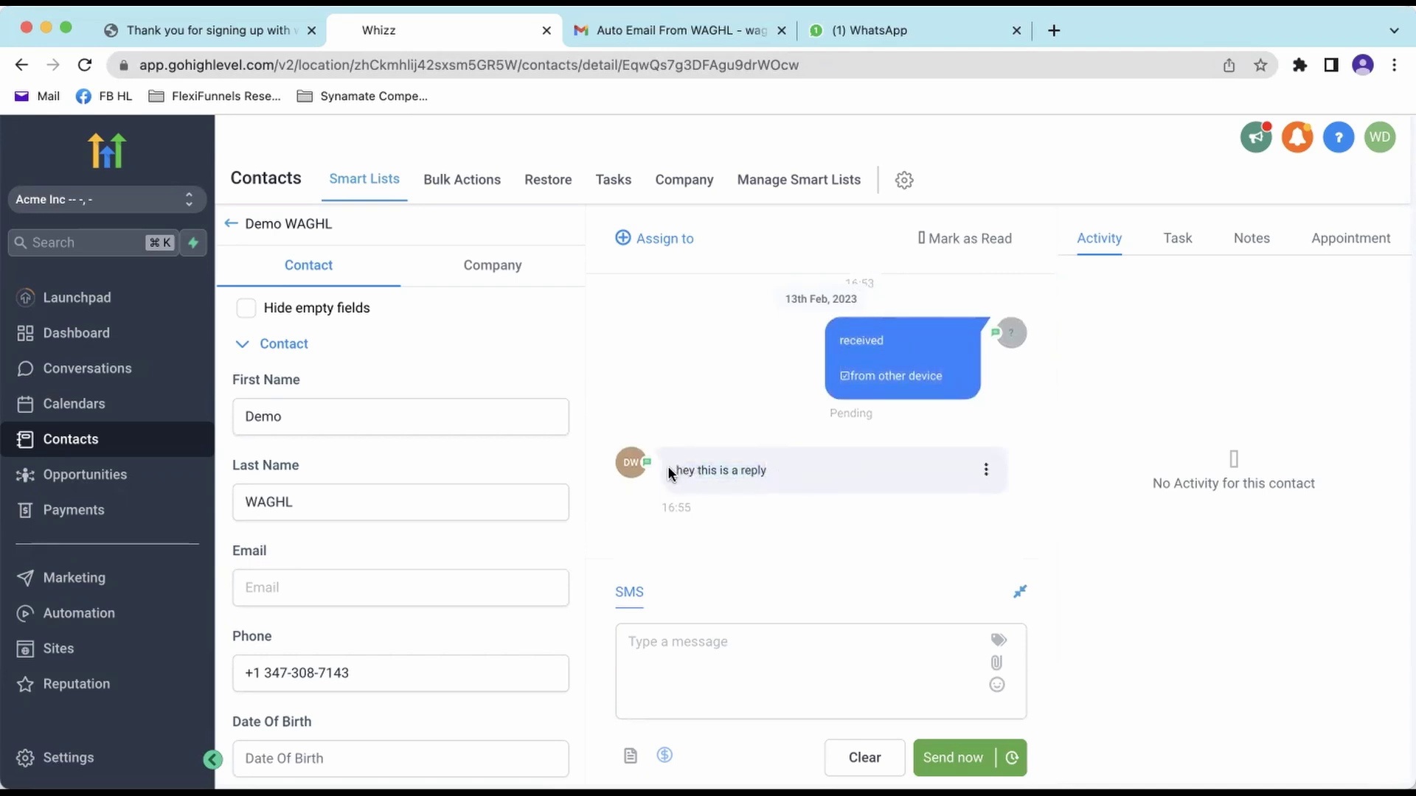
pyautogui.click(841, 480)
pyautogui.scroll(-1, 848, 490)
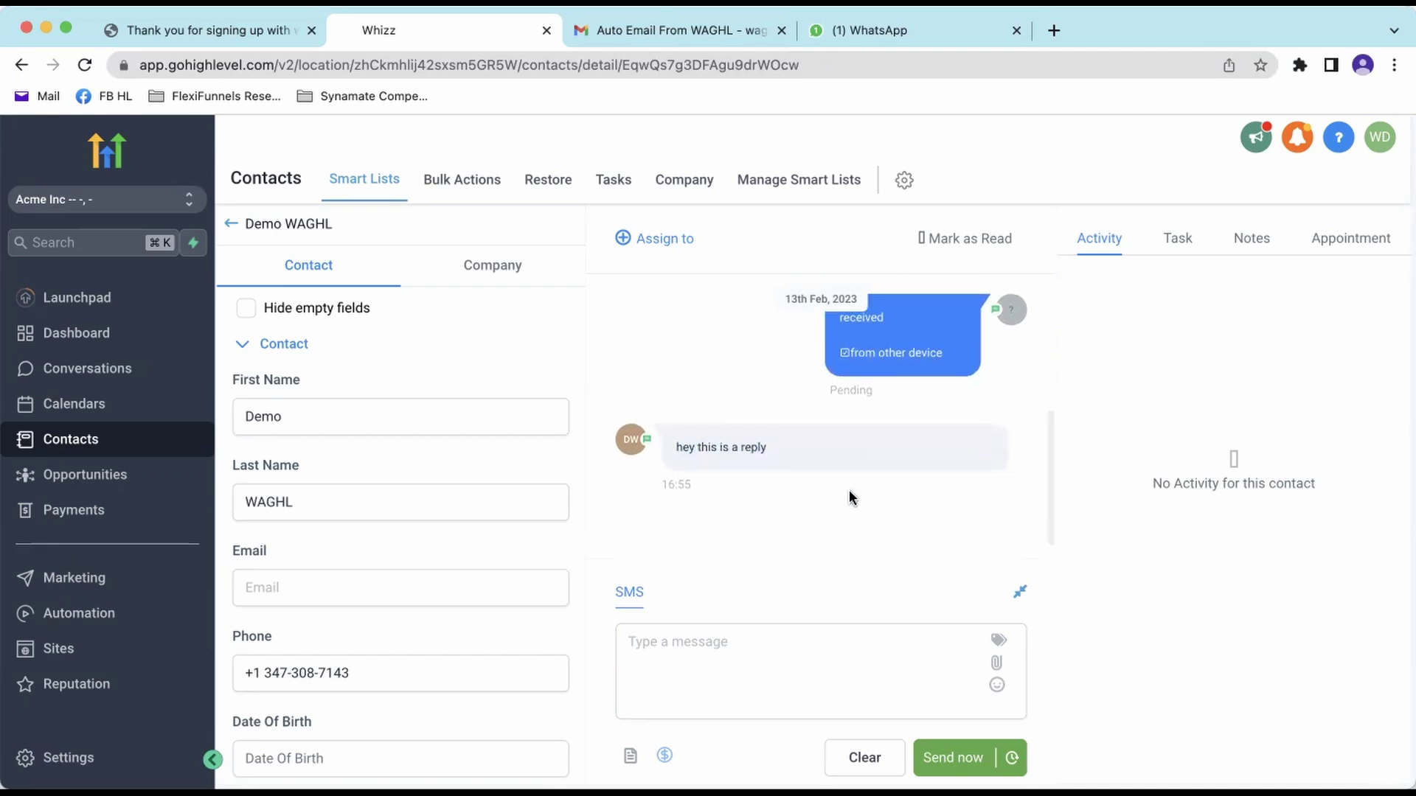